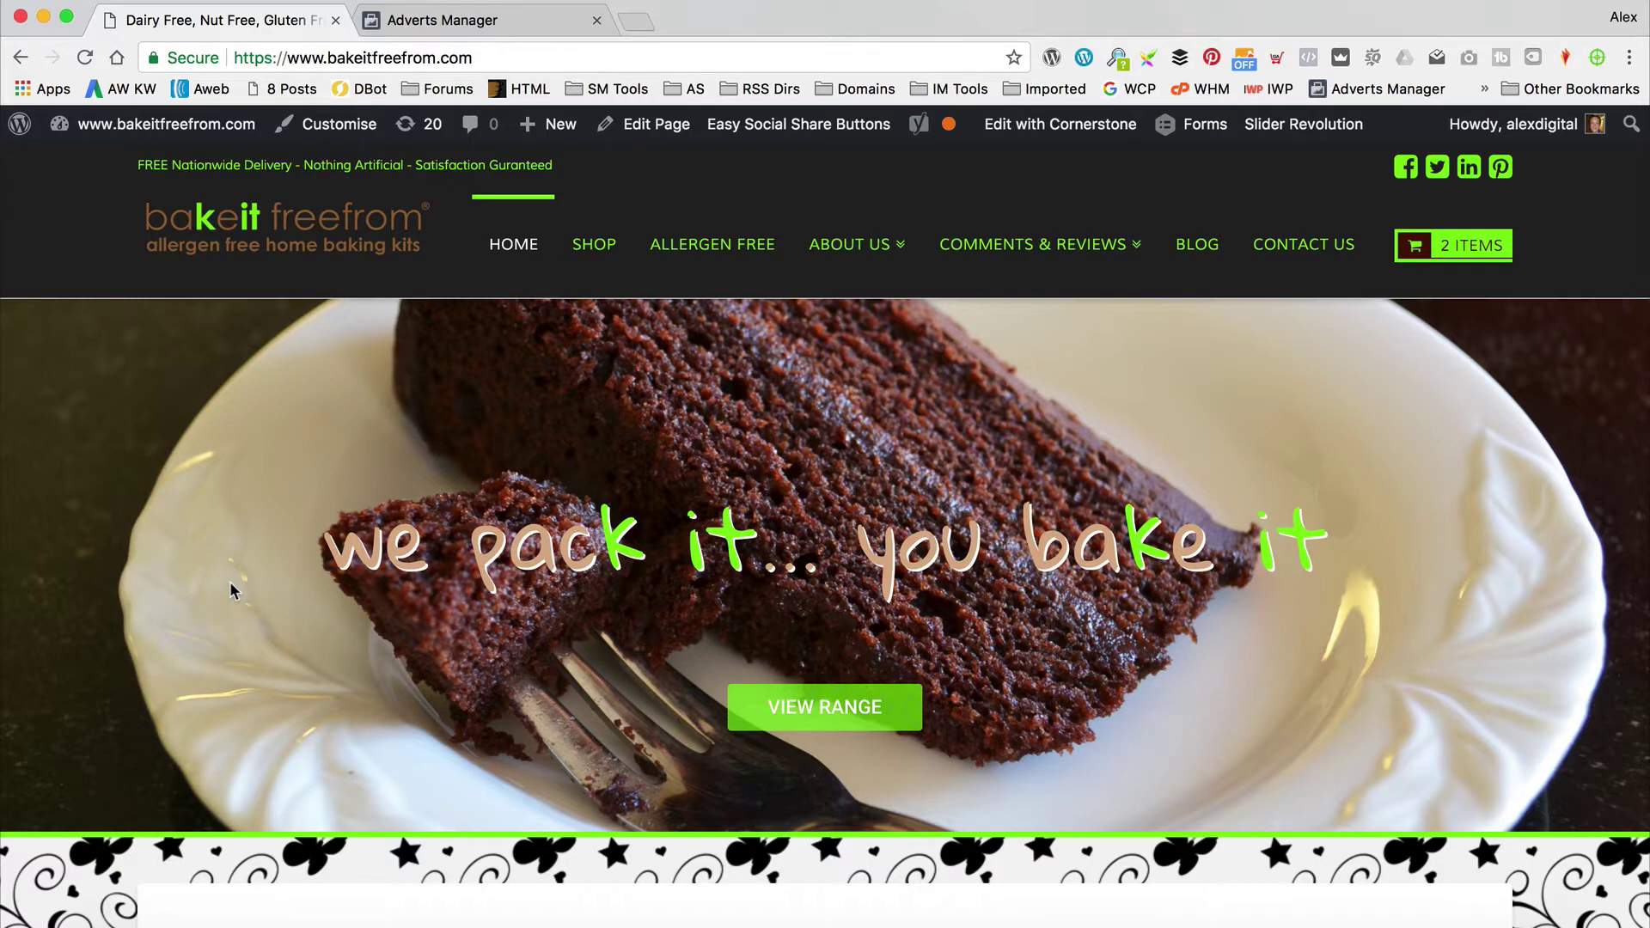
Go from the WordPress dashboard to the Plugins > Add New page
mouse_move(137, 133)
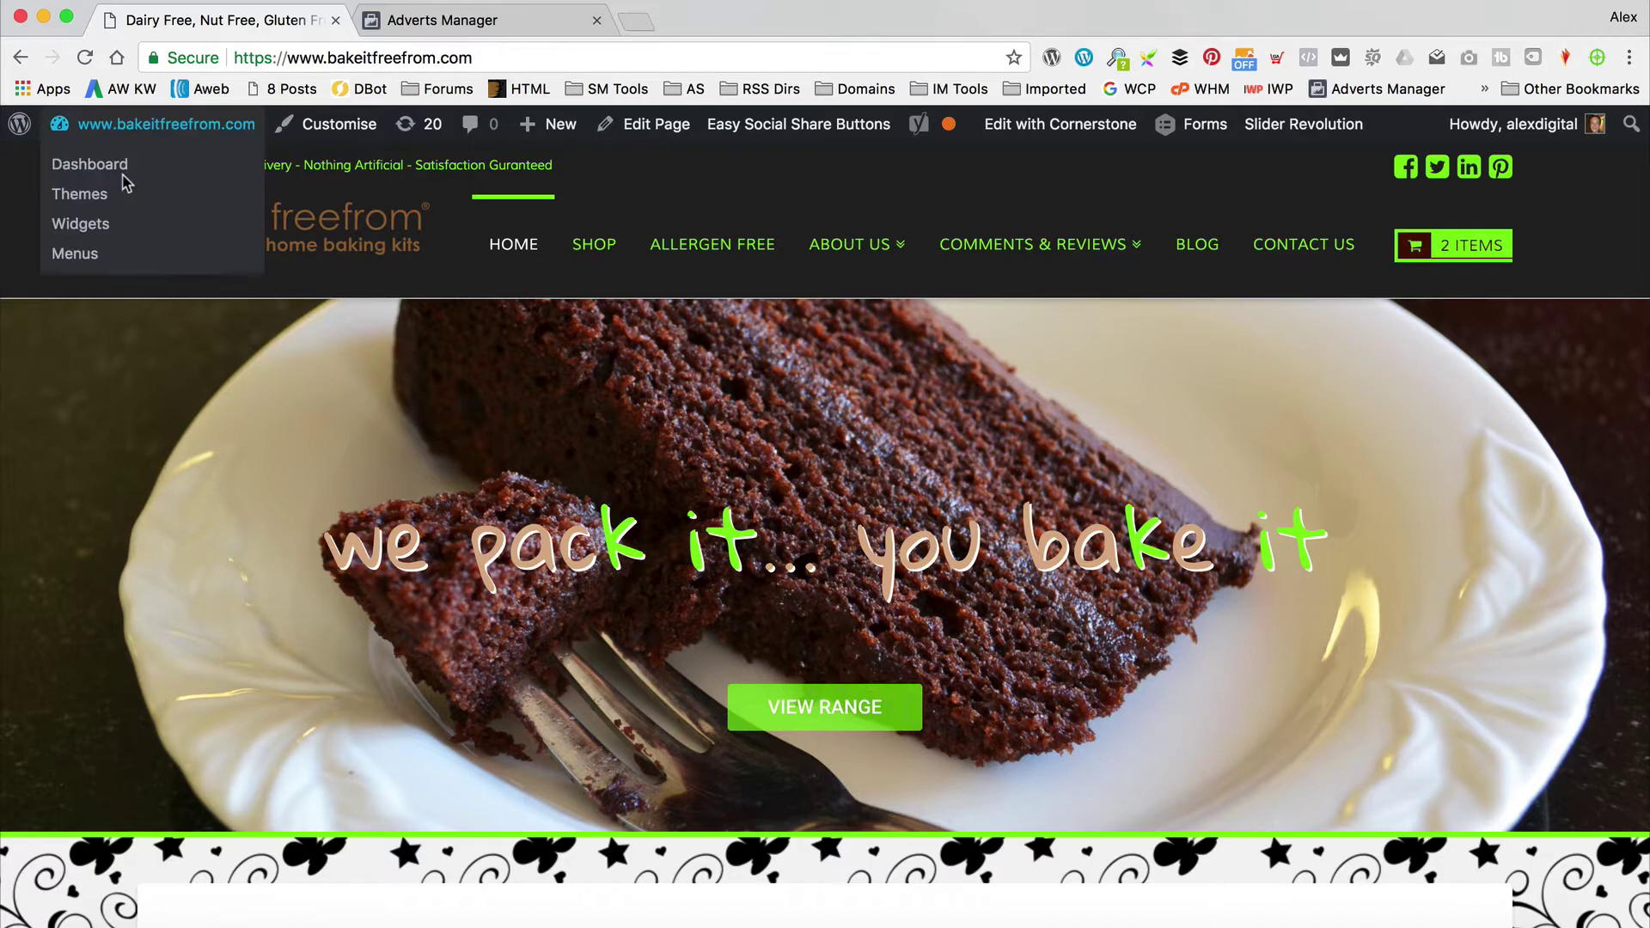
left_click(126, 174)
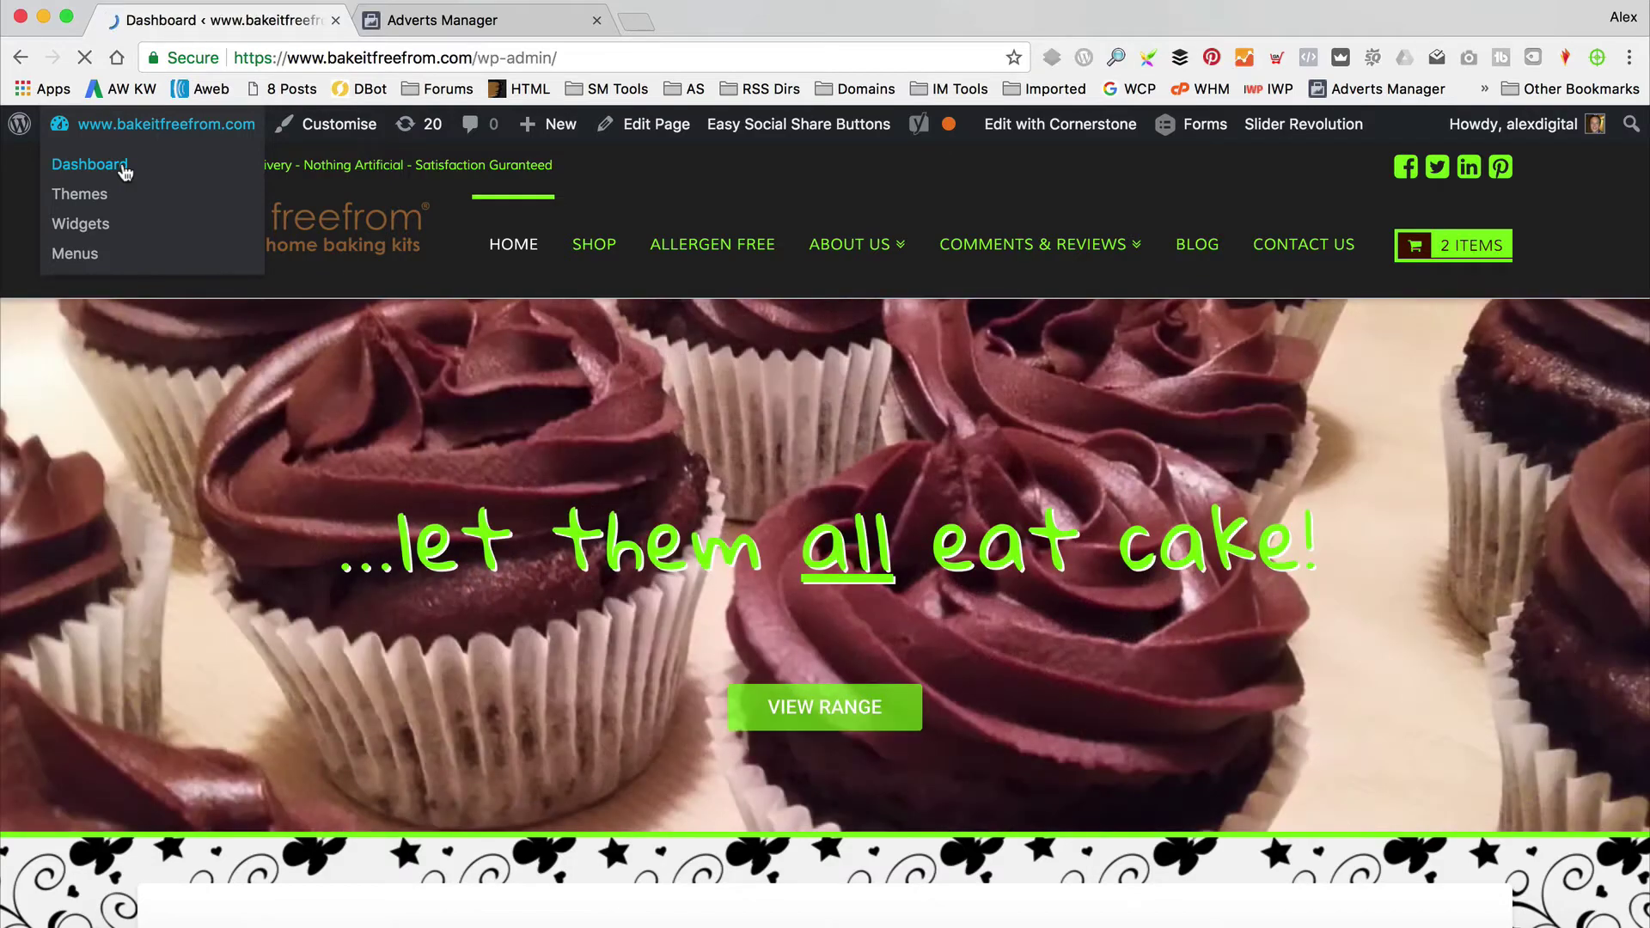
scroll(164, 232, "down", 3)
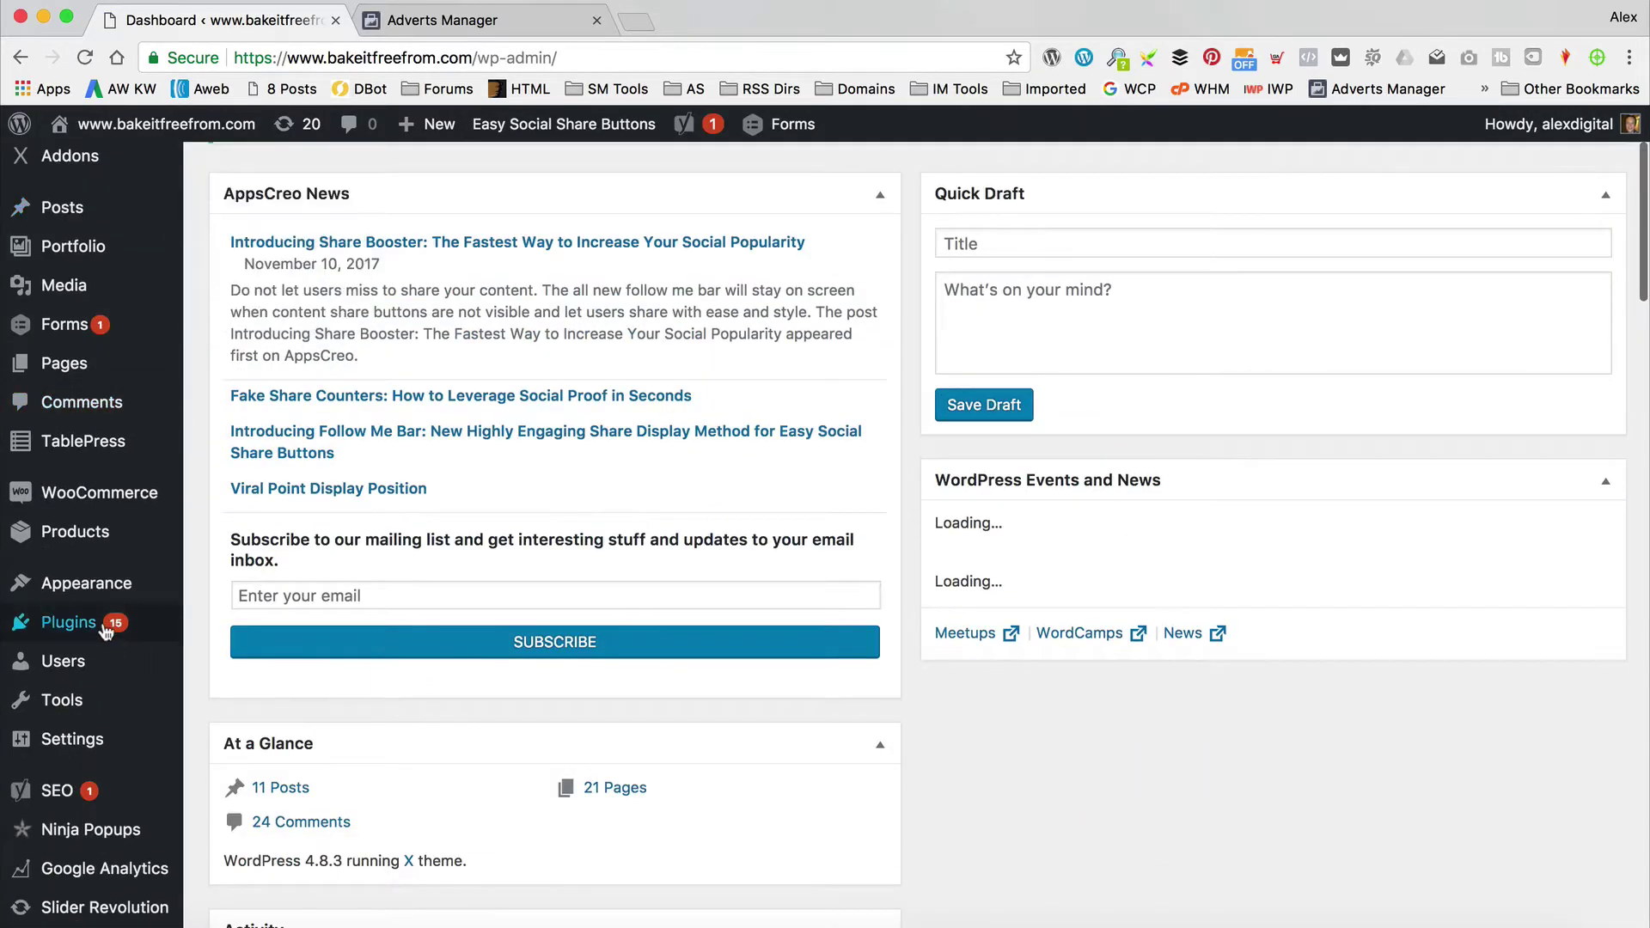
mouse_move(103, 624)
left_click(254, 660)
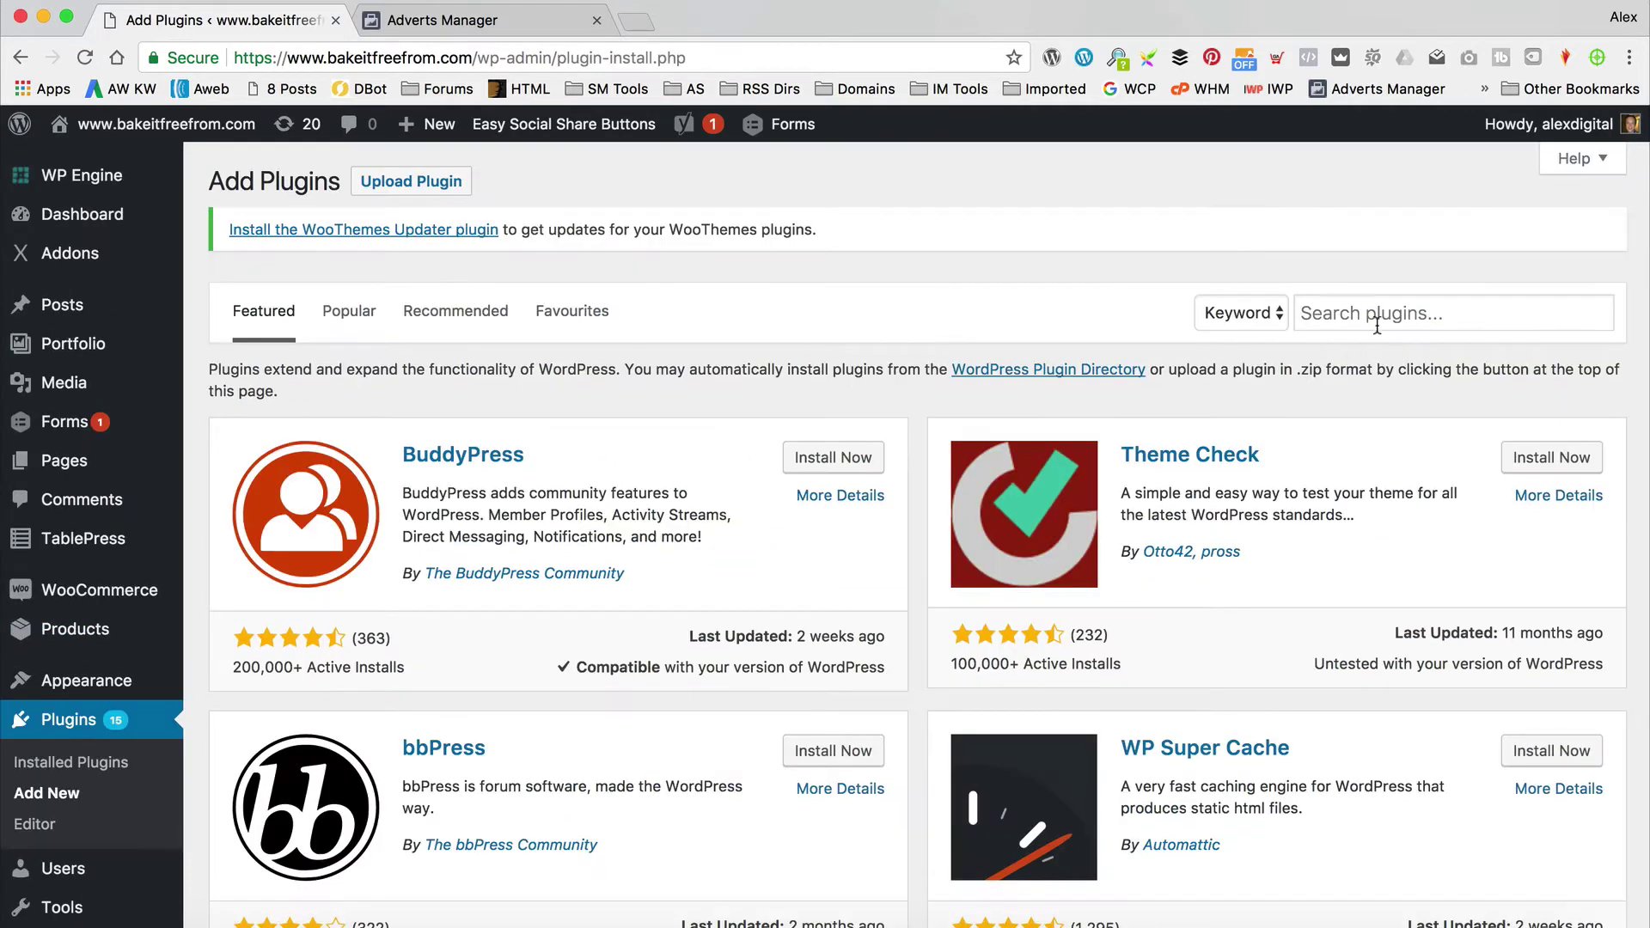
Search the plugin directory for 'facebook pixel' and install Facebook Pixel by PixelYourSite
left_click(1379, 319)
type("facebook p")
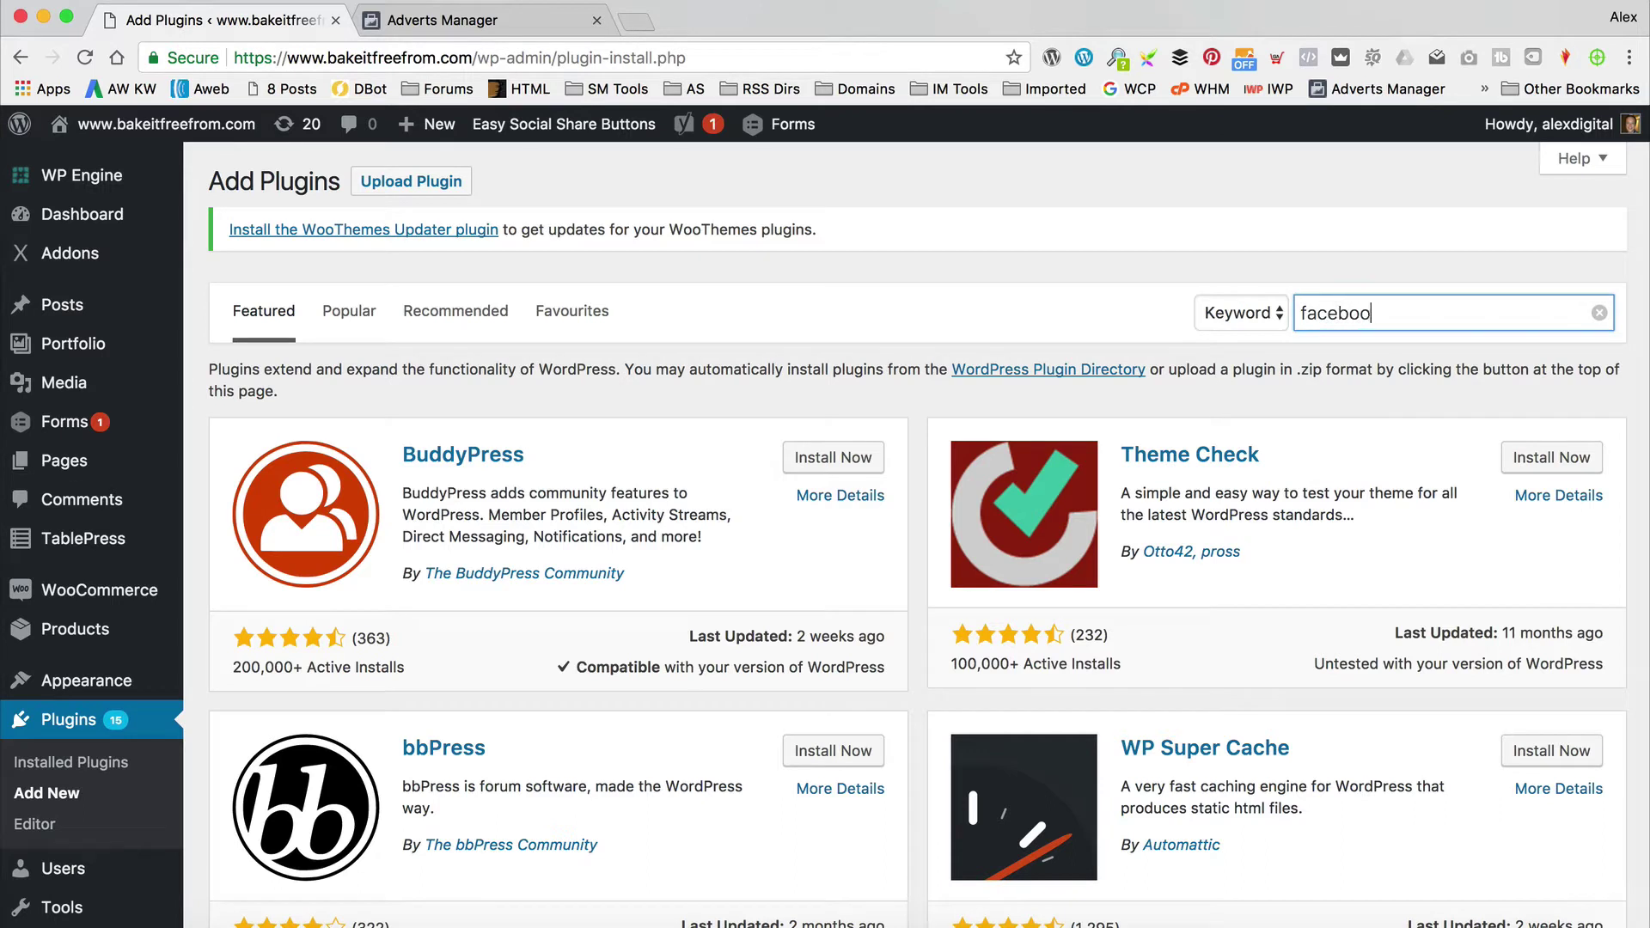
type("ixel")
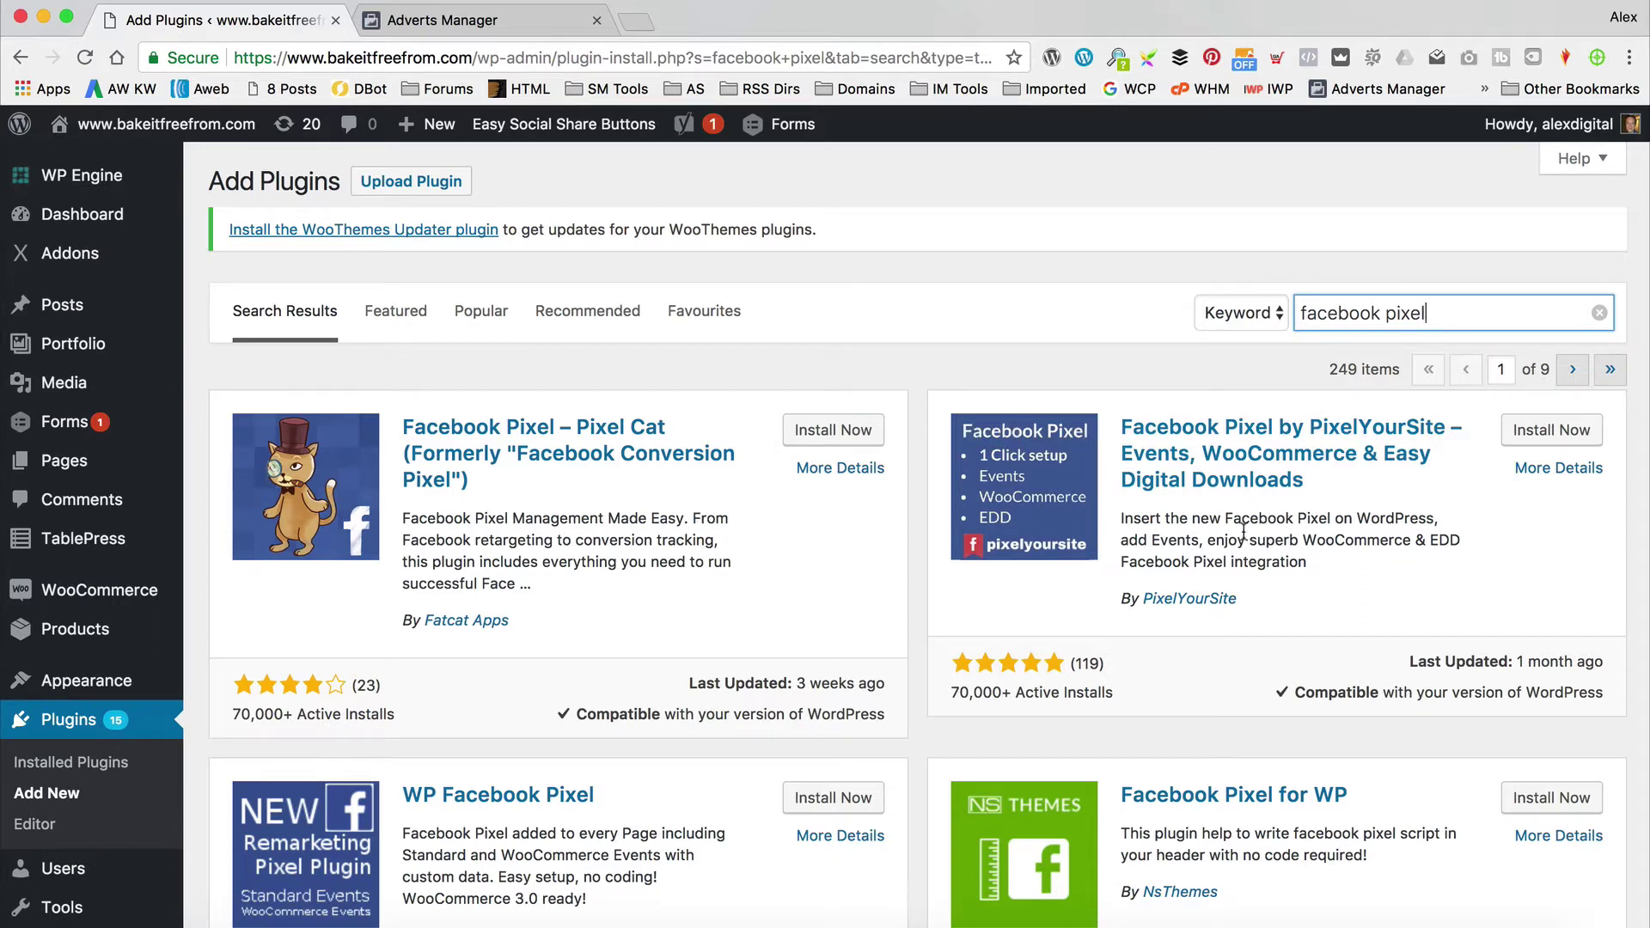
left_click(1551, 431)
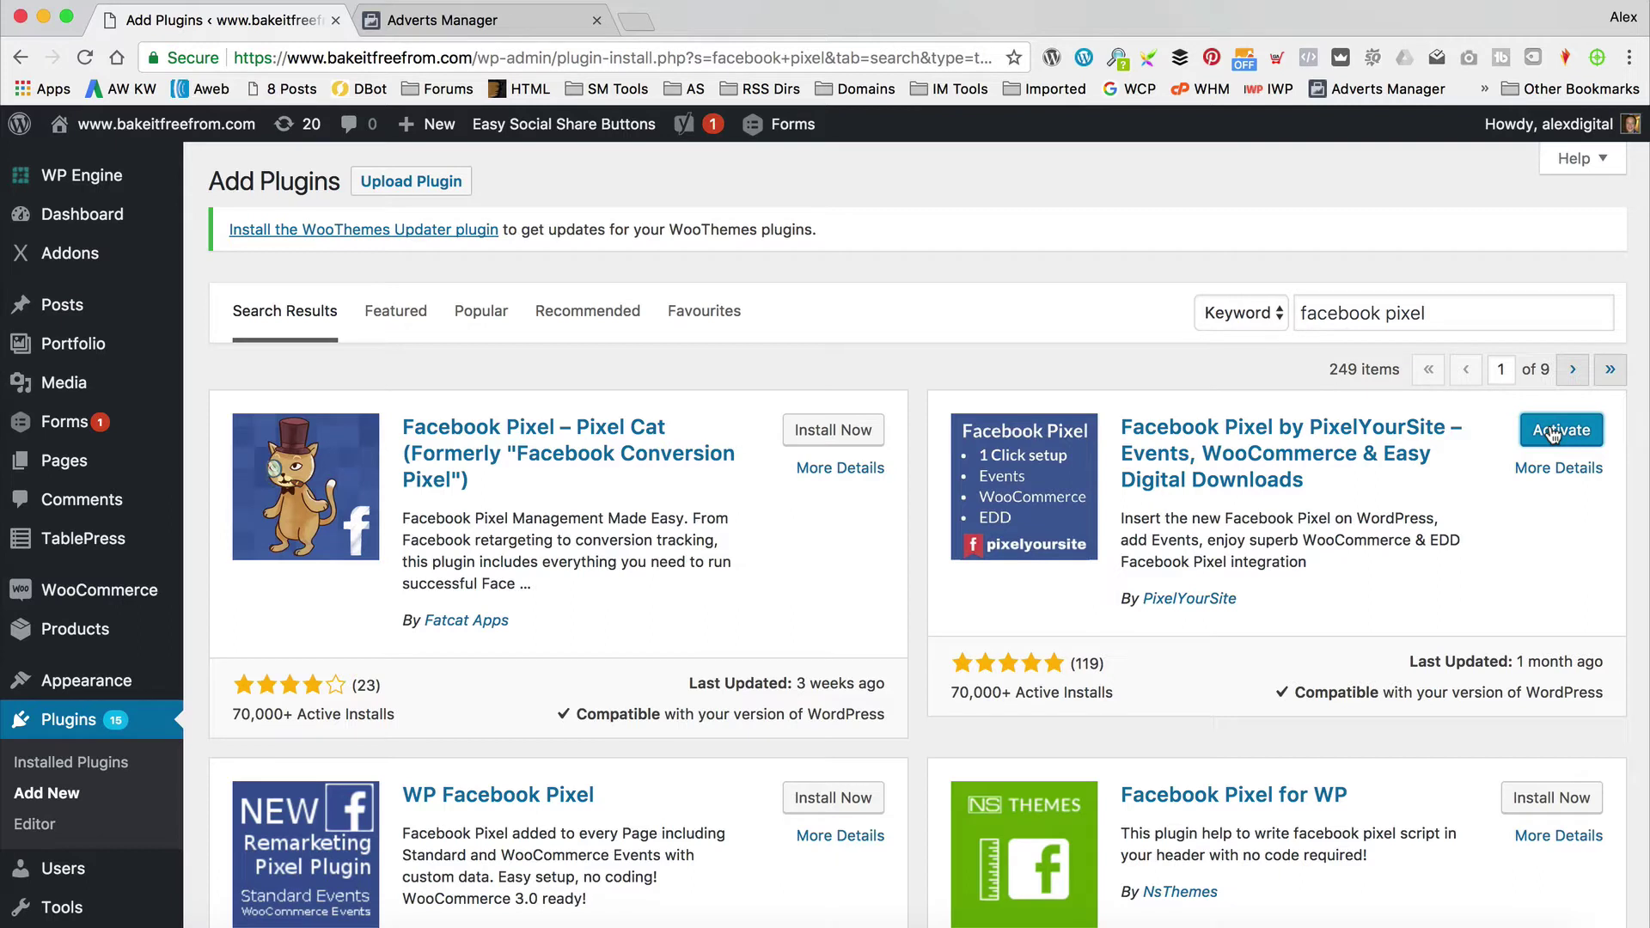
Activate the PixelYourSite plugin and open its settings page from the admin sidebar
left_click(1552, 432)
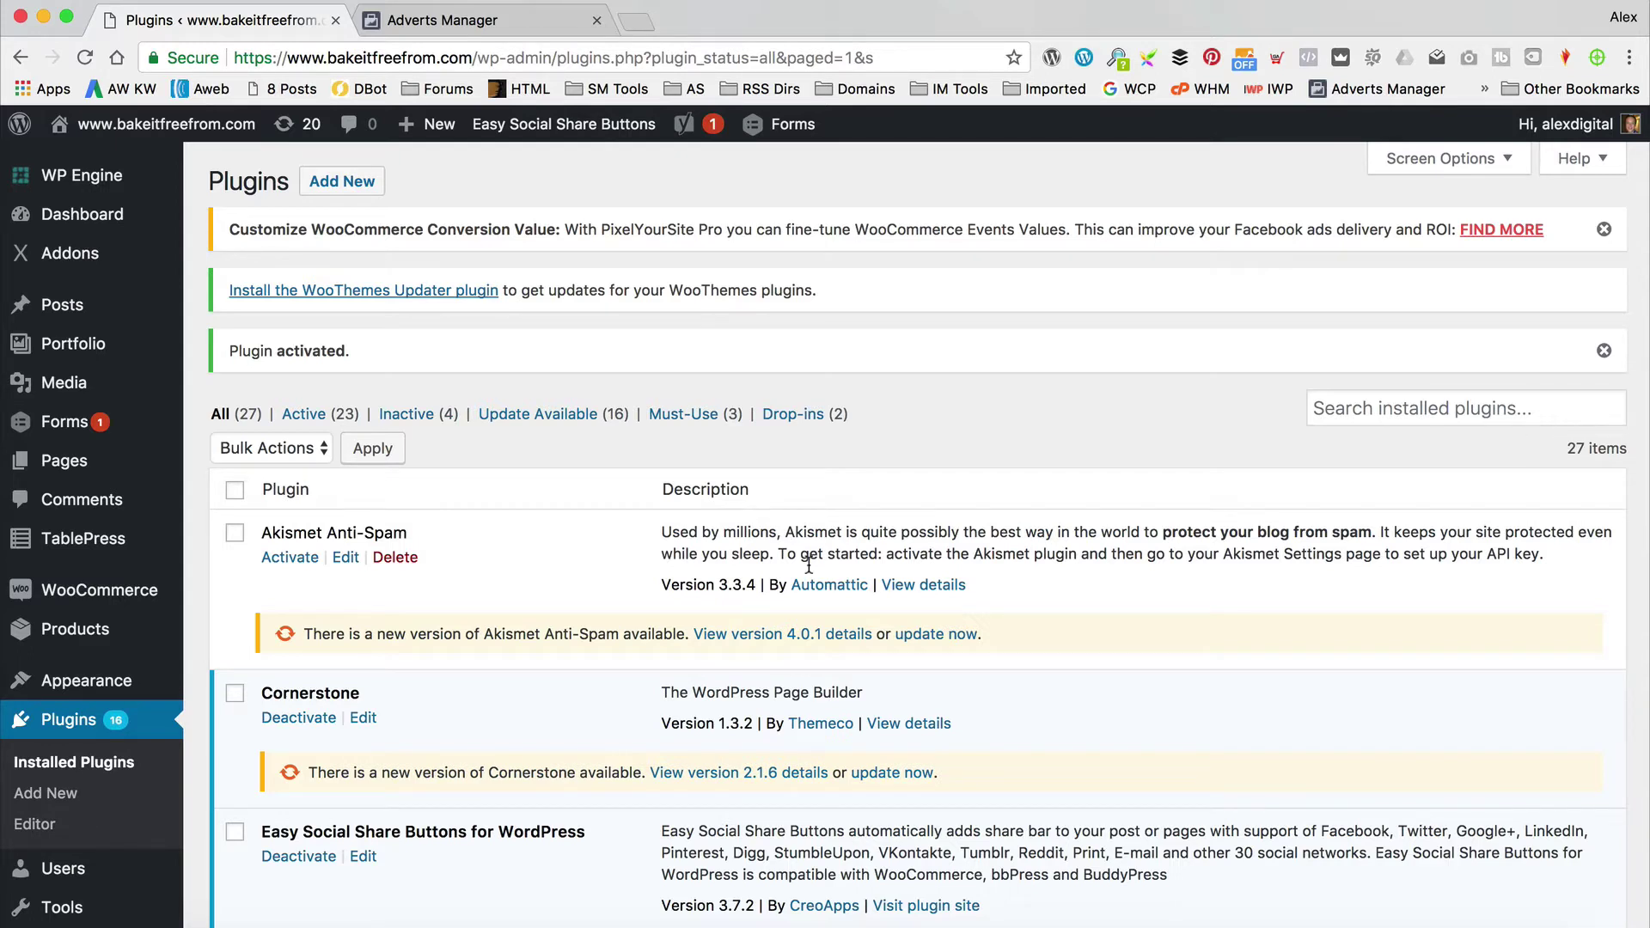
scroll(218, 381, "down", 5)
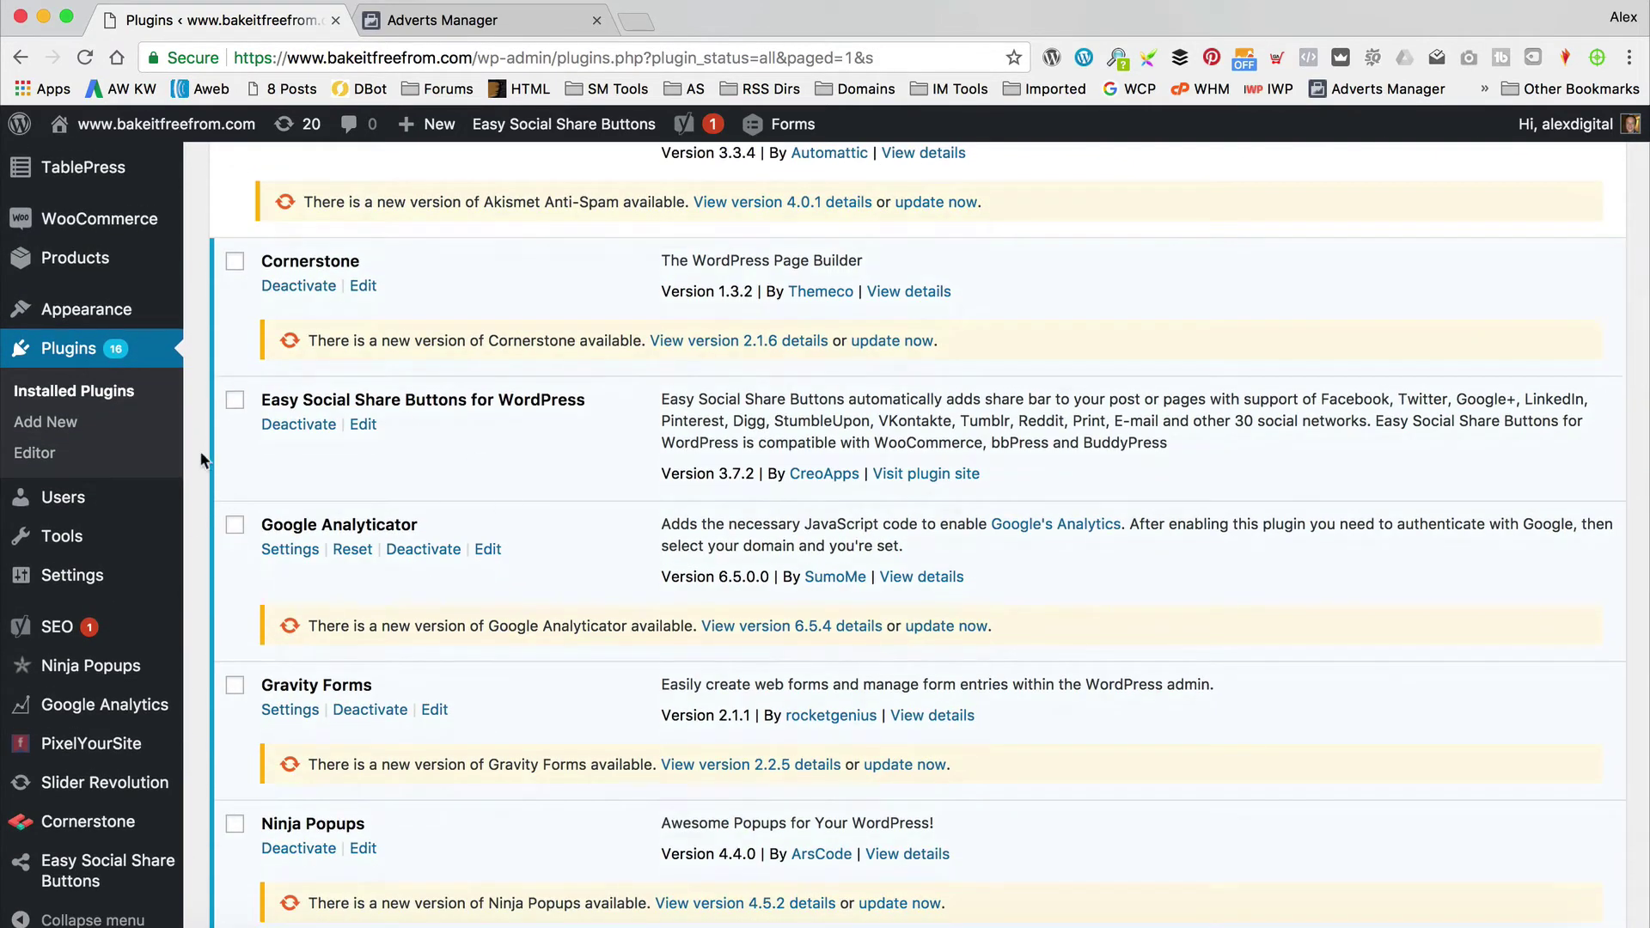
left_click(132, 750)
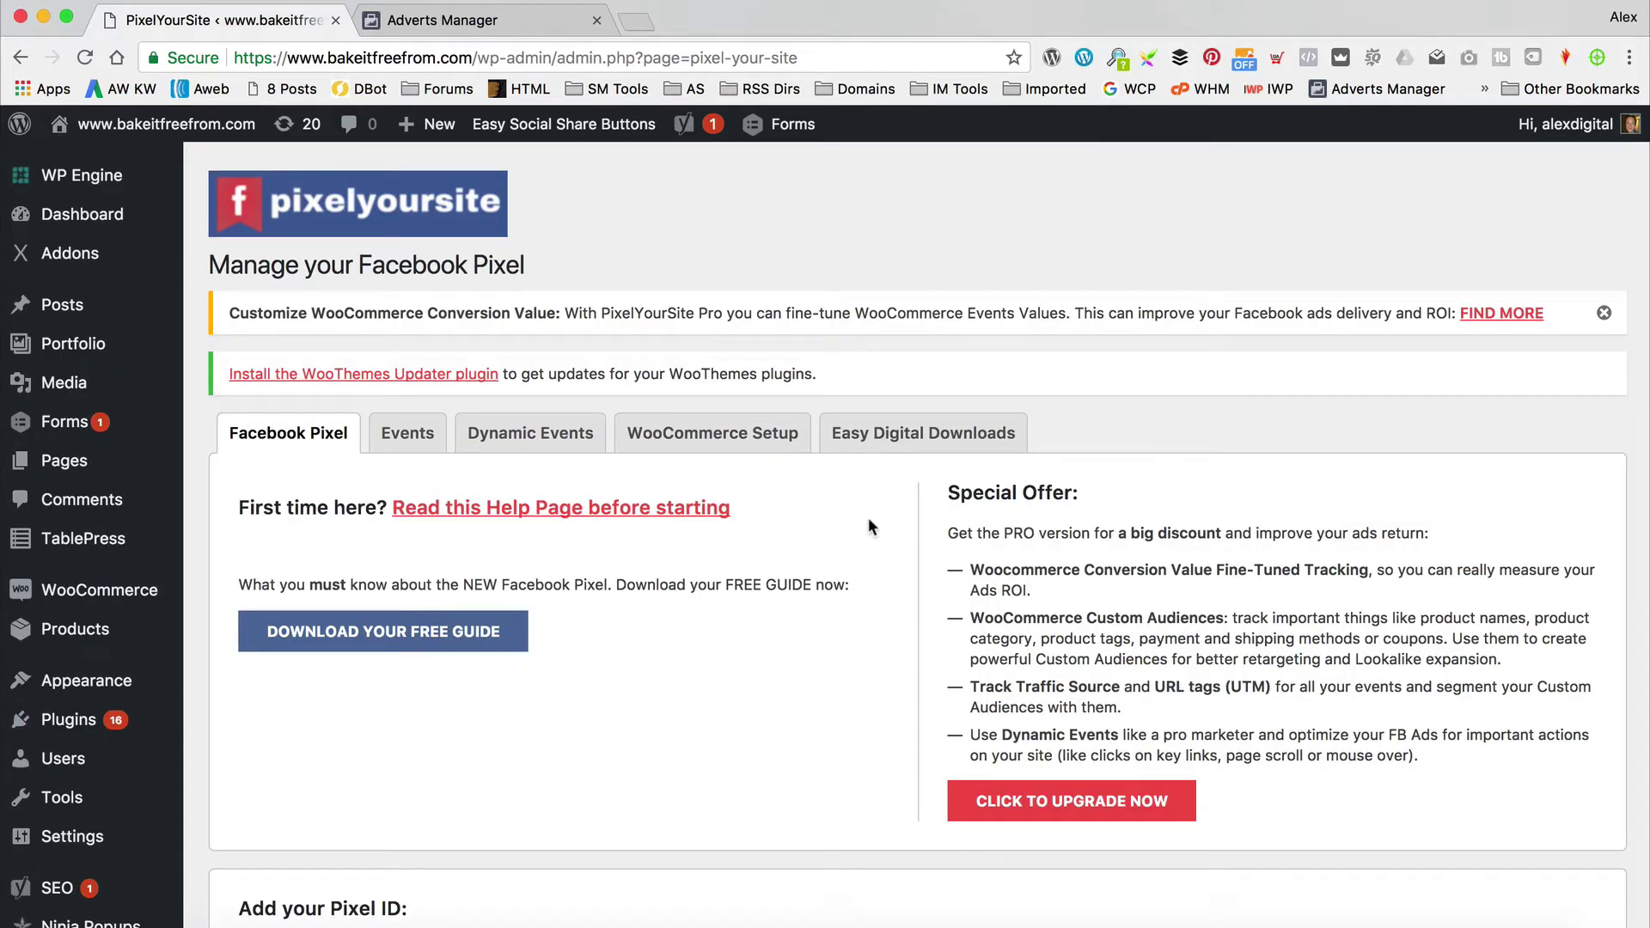
Scroll down to the empty 'Add your Pixel ID' field, then switch to the Adverts Manager tab
scroll(870, 526, "down", 3)
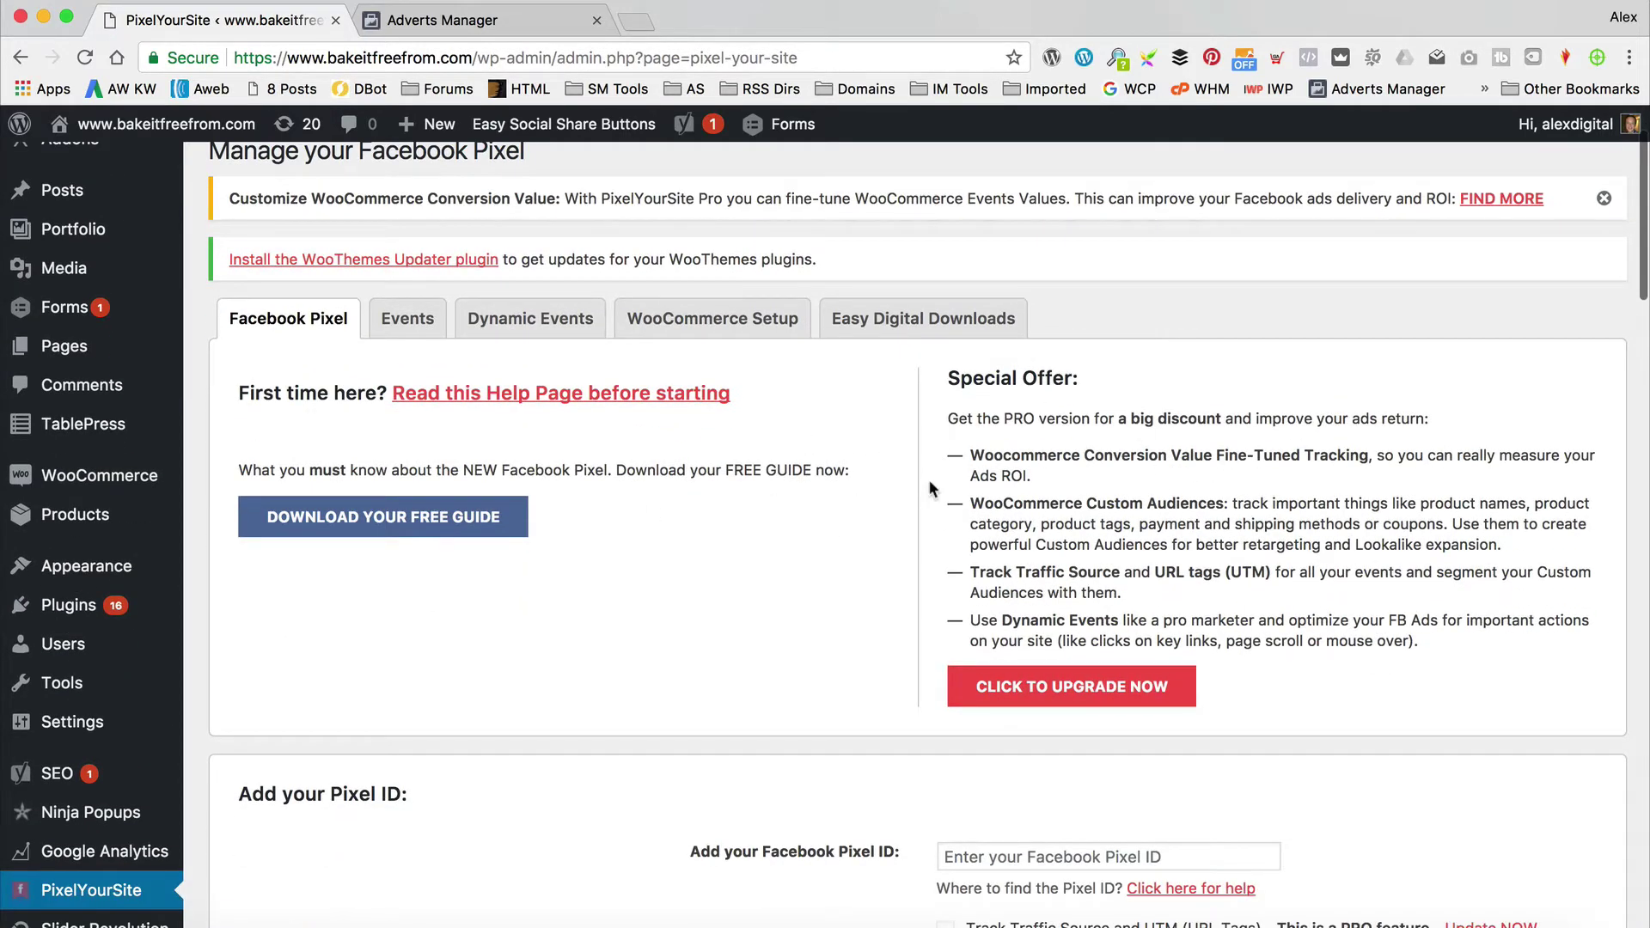
scroll(857, 474, "down", 5)
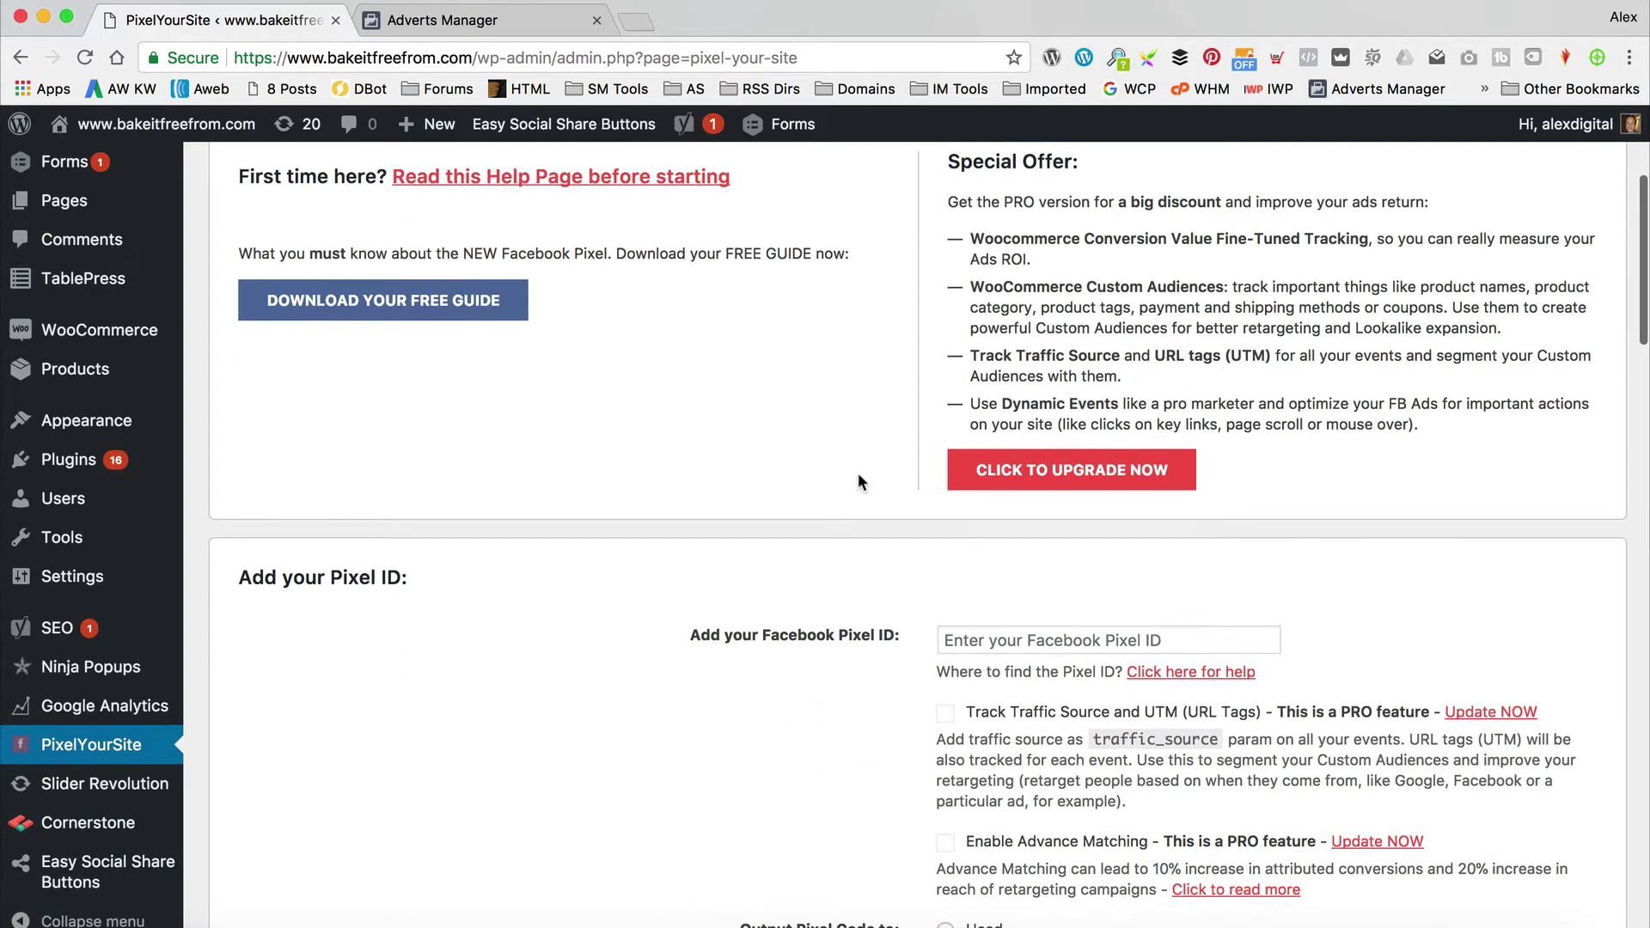
scroll(857, 480, "down", 5)
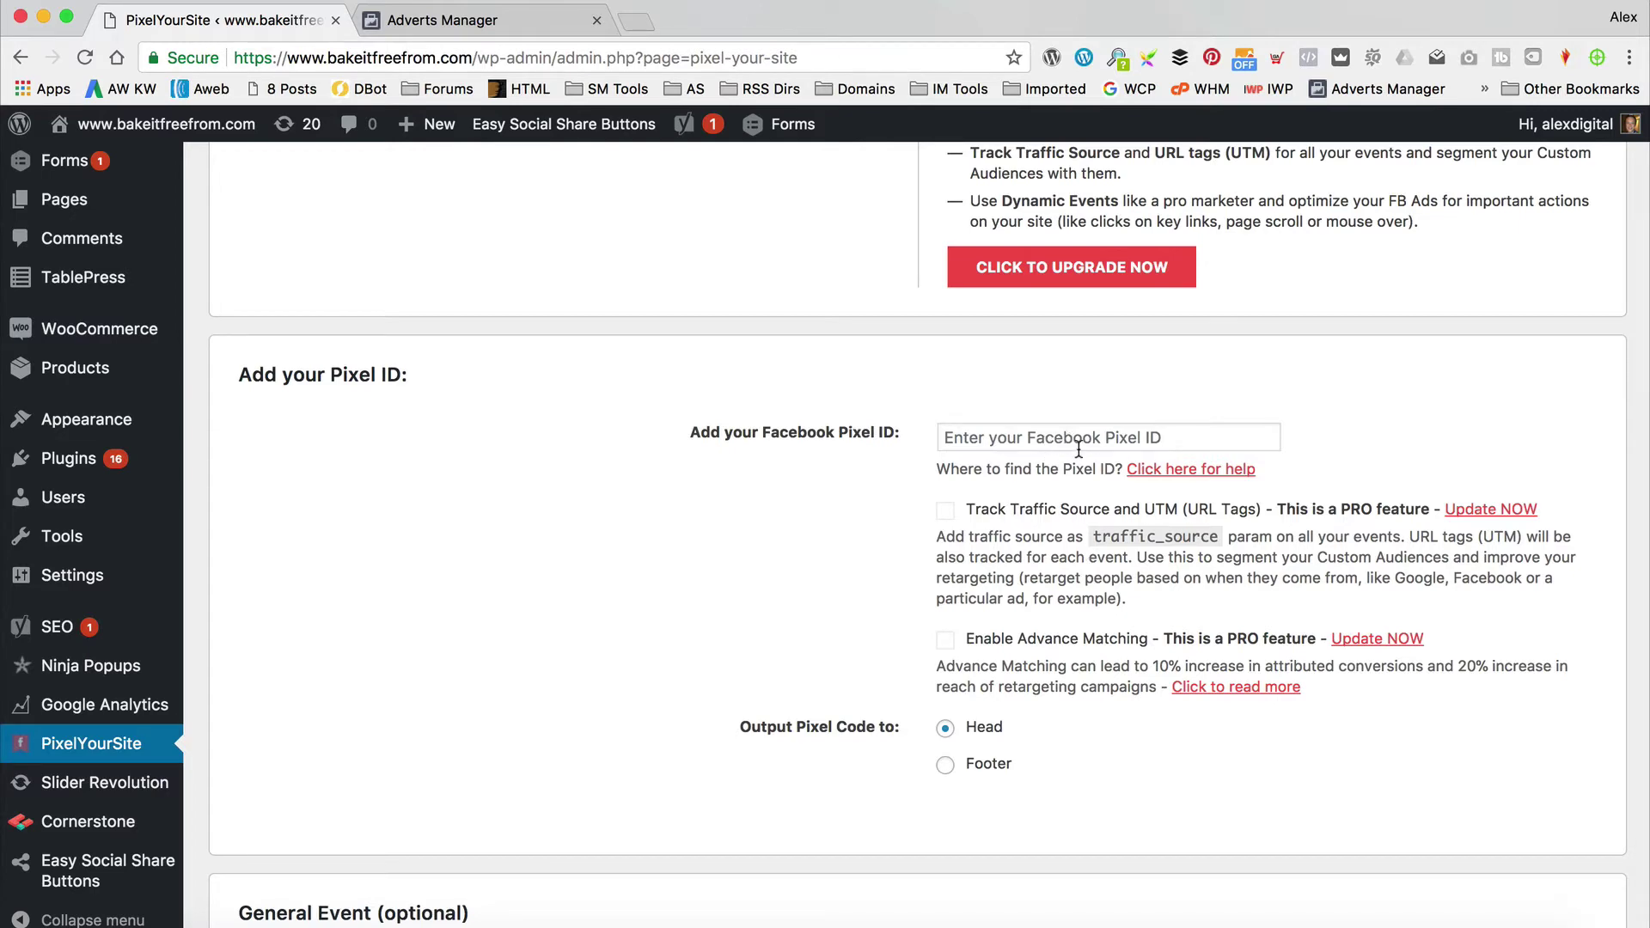
left_click(429, 18)
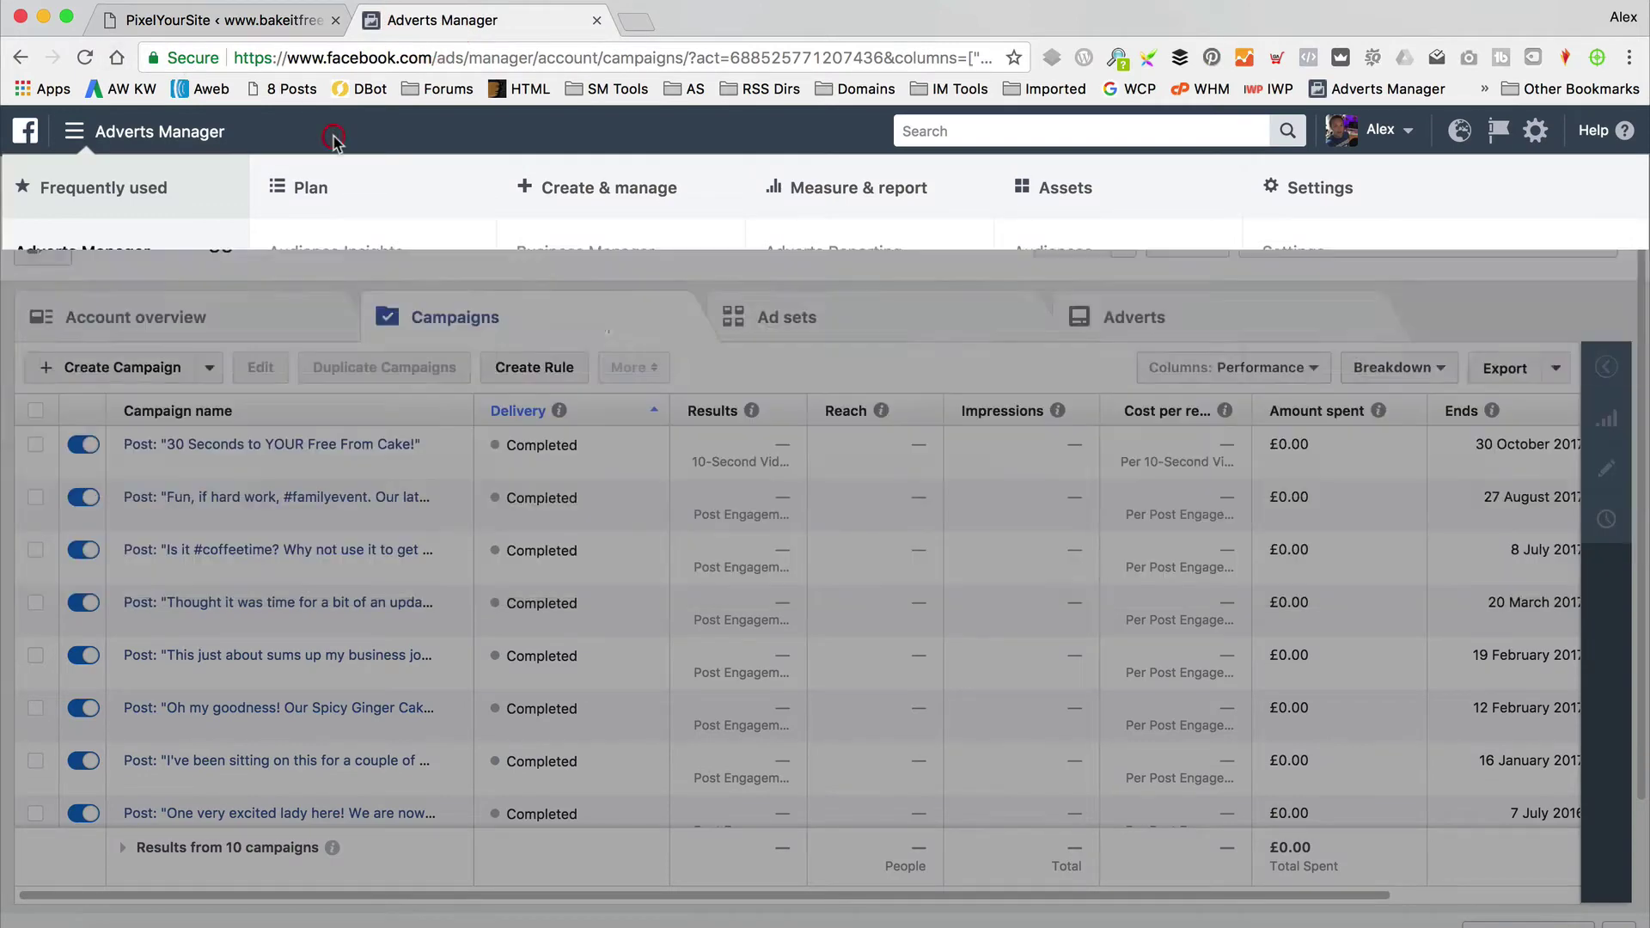
Open Pixels under Measure & report in the tools menu and start creating a pixel
left_click(335, 139)
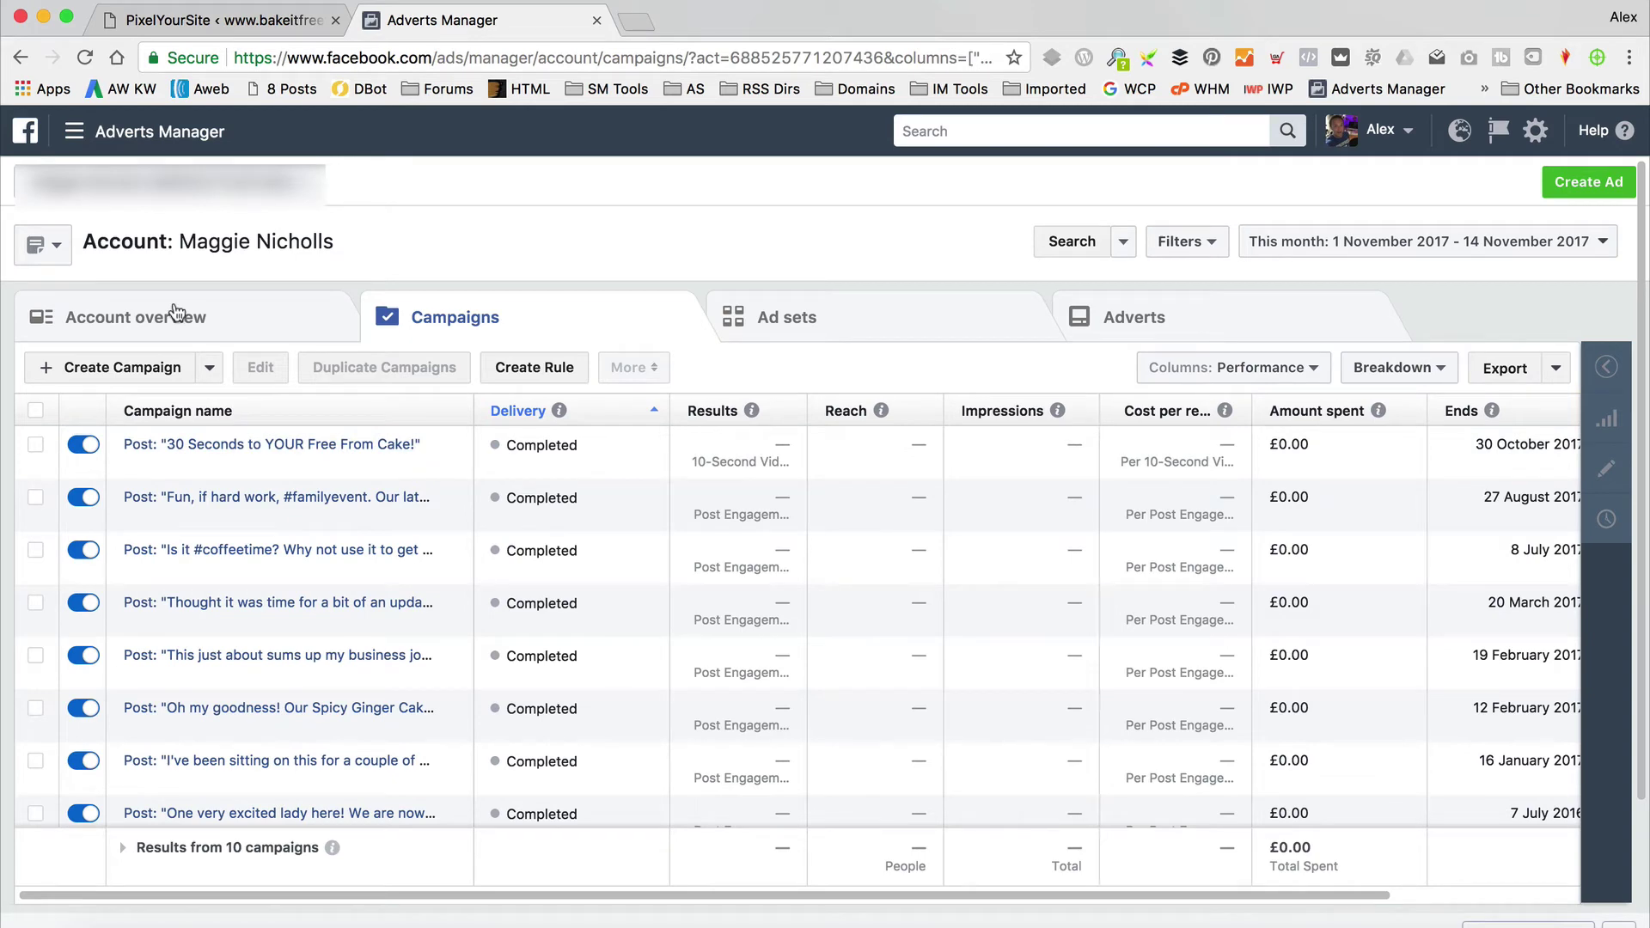
left_click(78, 129)
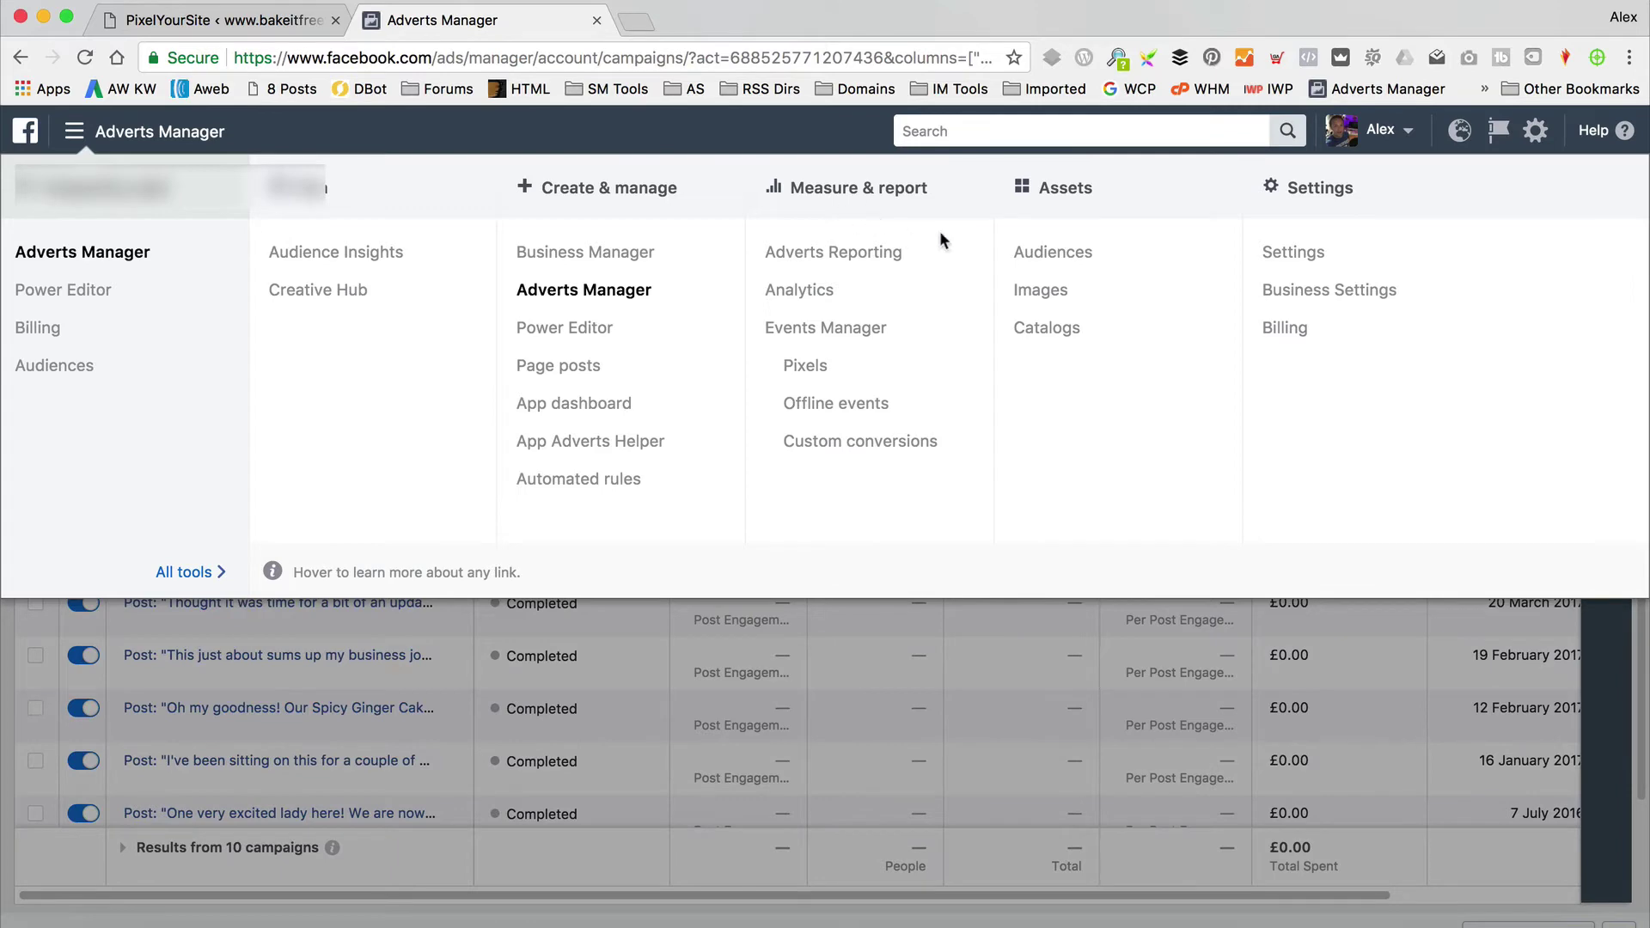
left_click(807, 365)
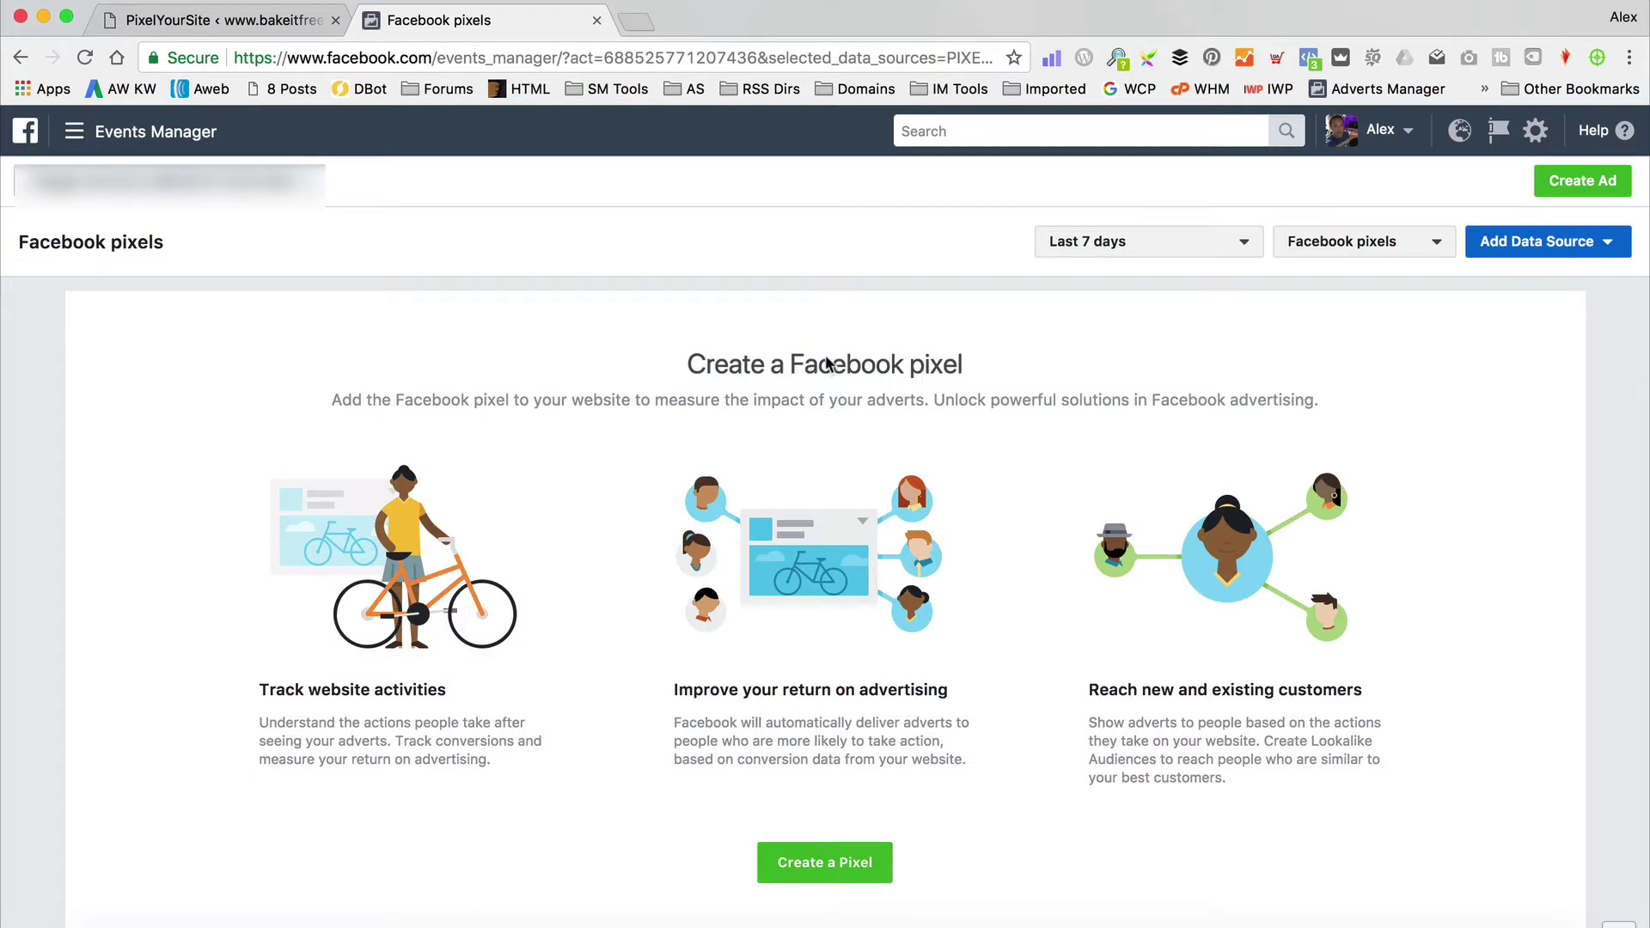
left_click(815, 864)
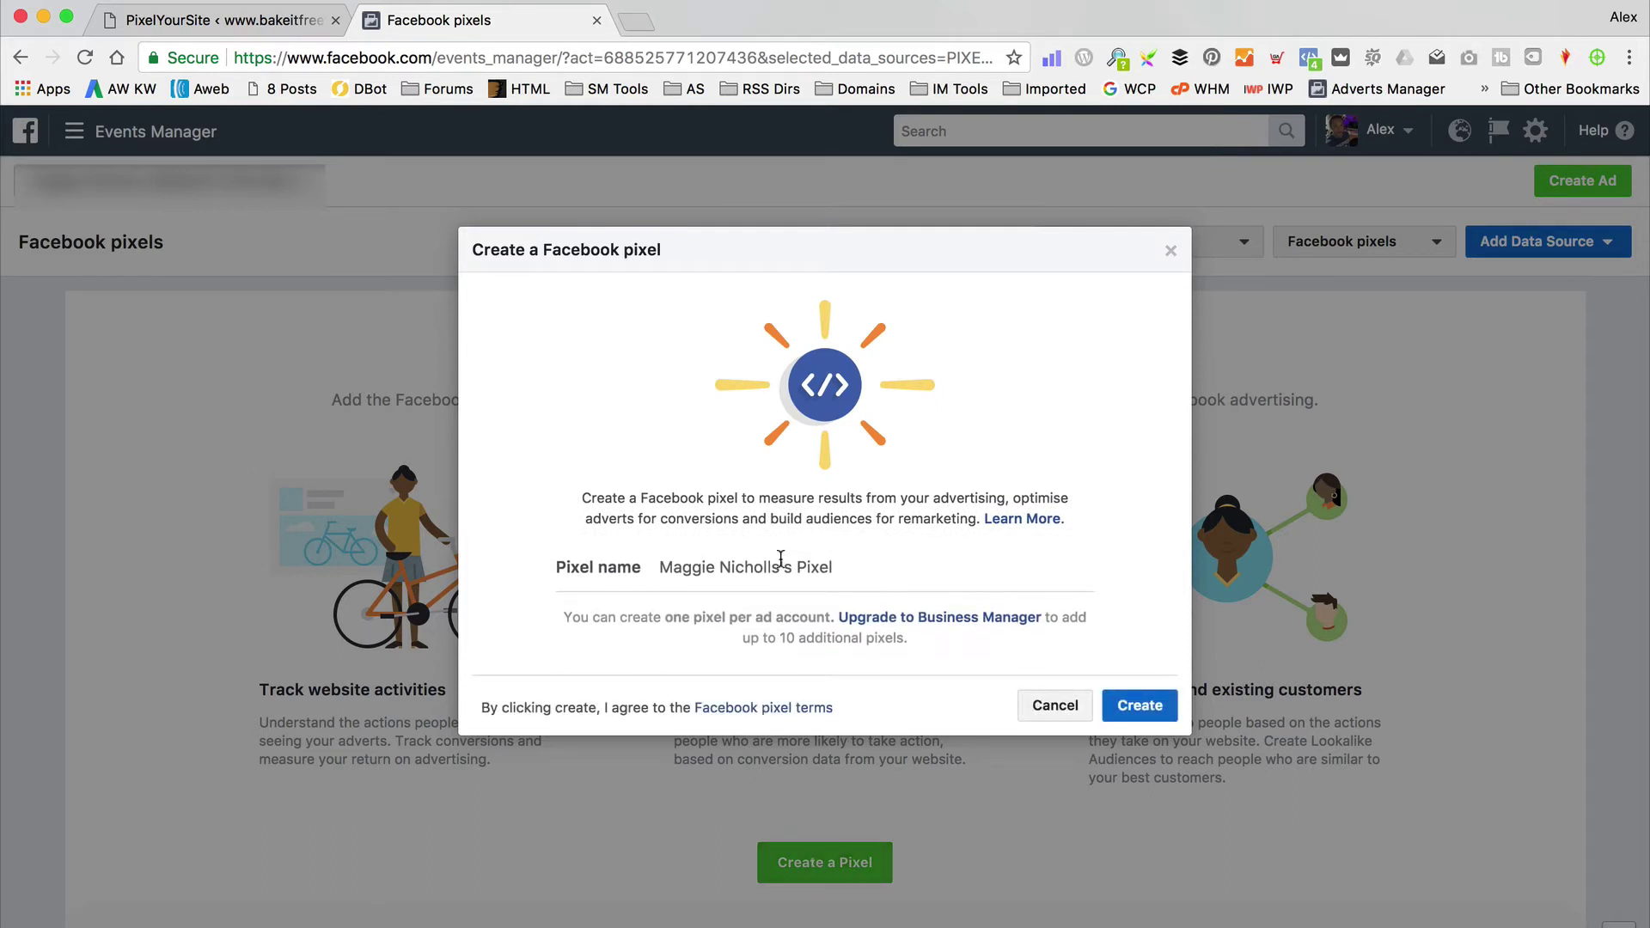
Keep the suggested pixel name and create the new pixel
left_click_drag(796, 568, 594, 568)
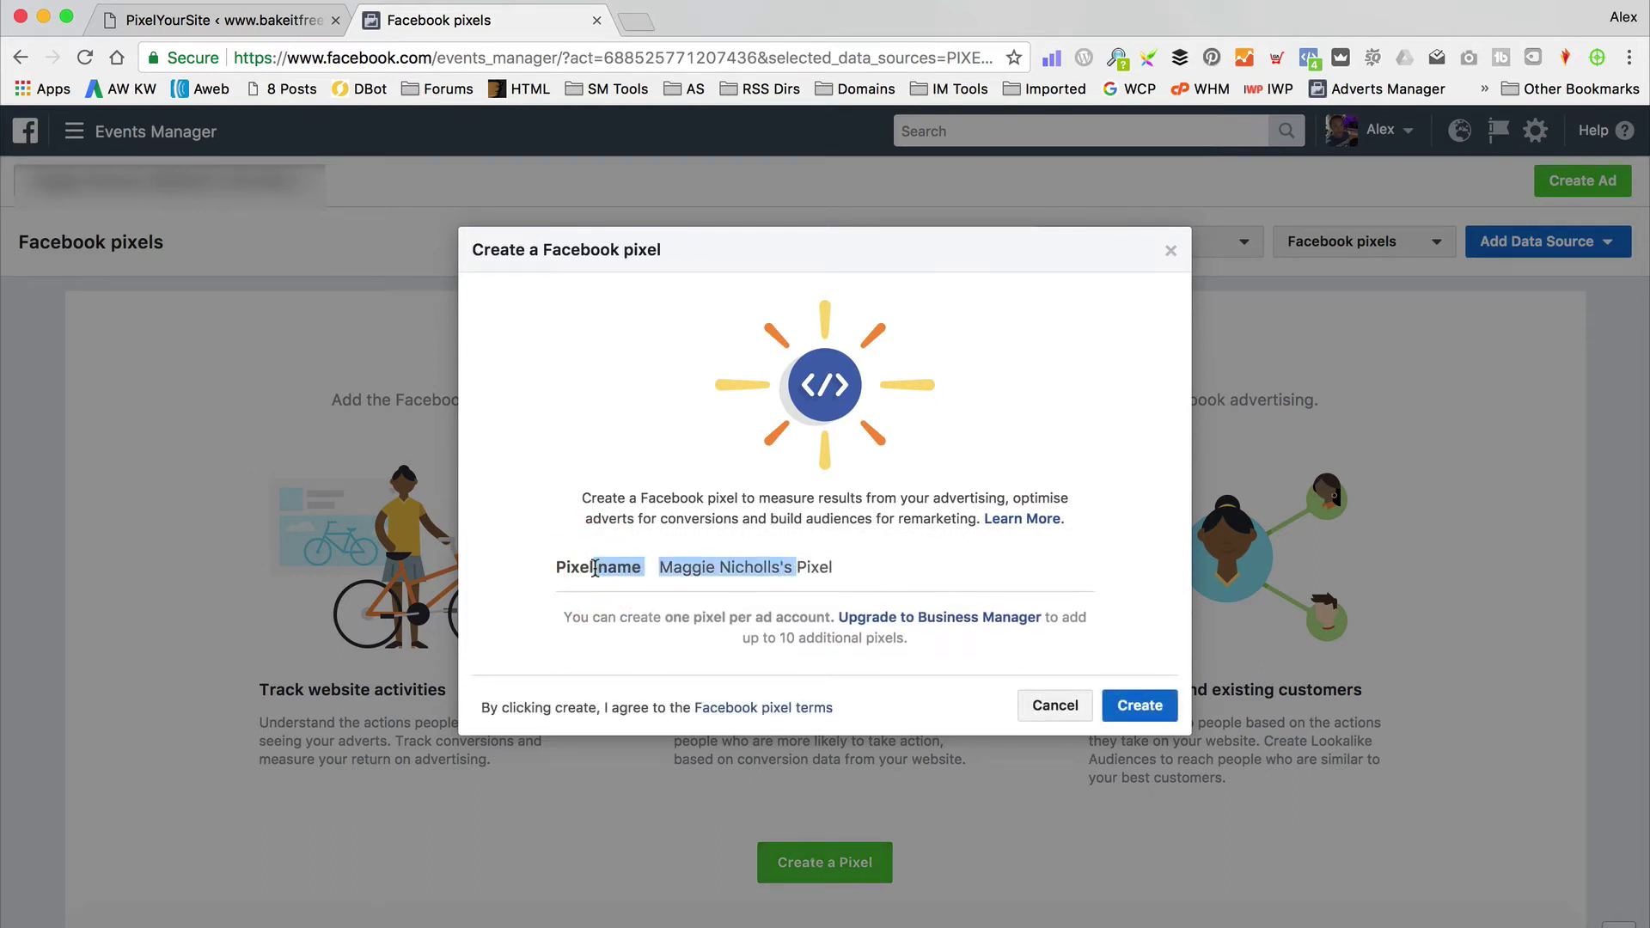
left_click(843, 568)
left_click(819, 564)
left_click(758, 566)
left_click_drag(722, 567, 643, 572)
left_click(696, 574)
left_click(587, 576)
left_click(679, 569)
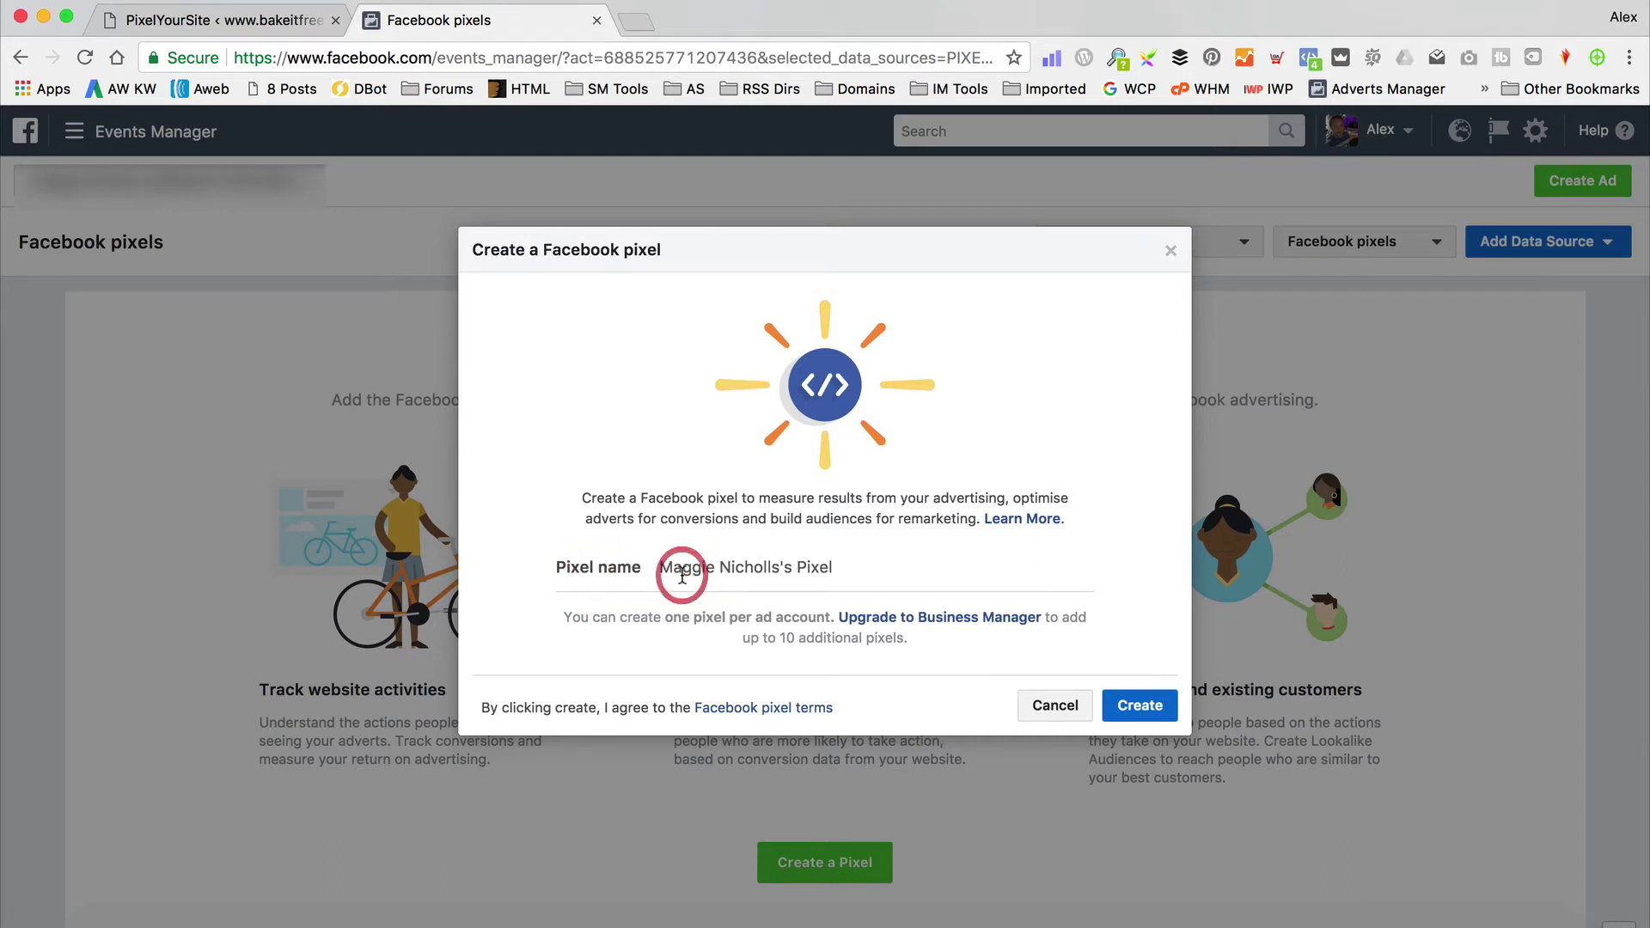
left_click(682, 572)
left_click(688, 559)
left_click(687, 558)
left_click(660, 574)
left_click(703, 564)
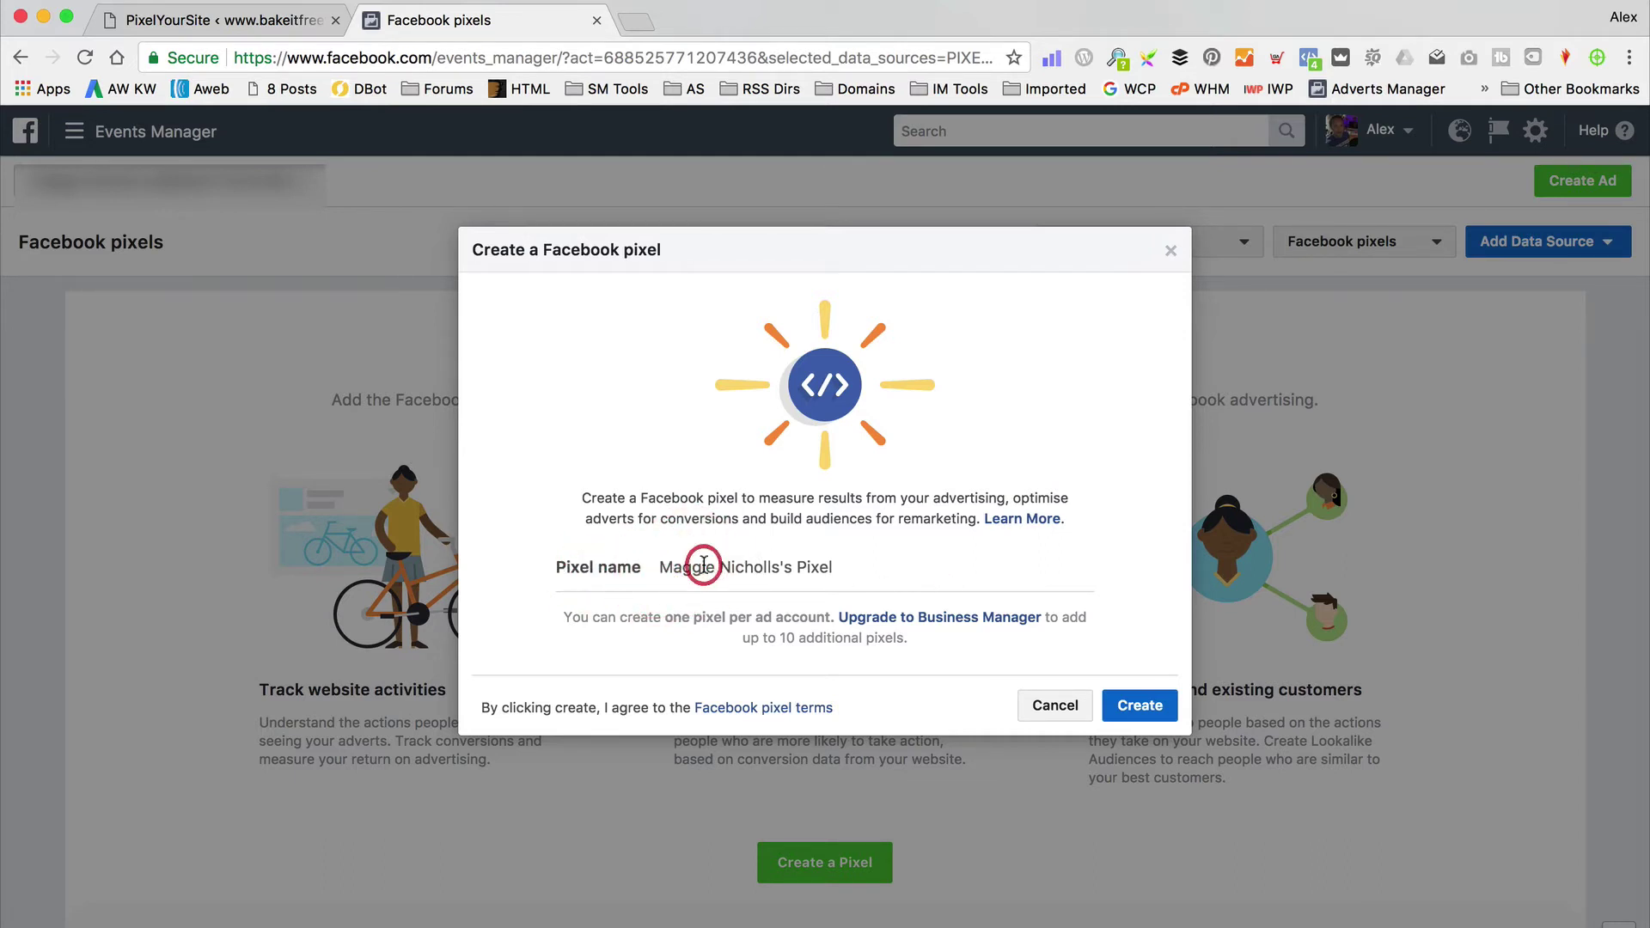
left_click(701, 565)
left_click(1152, 718)
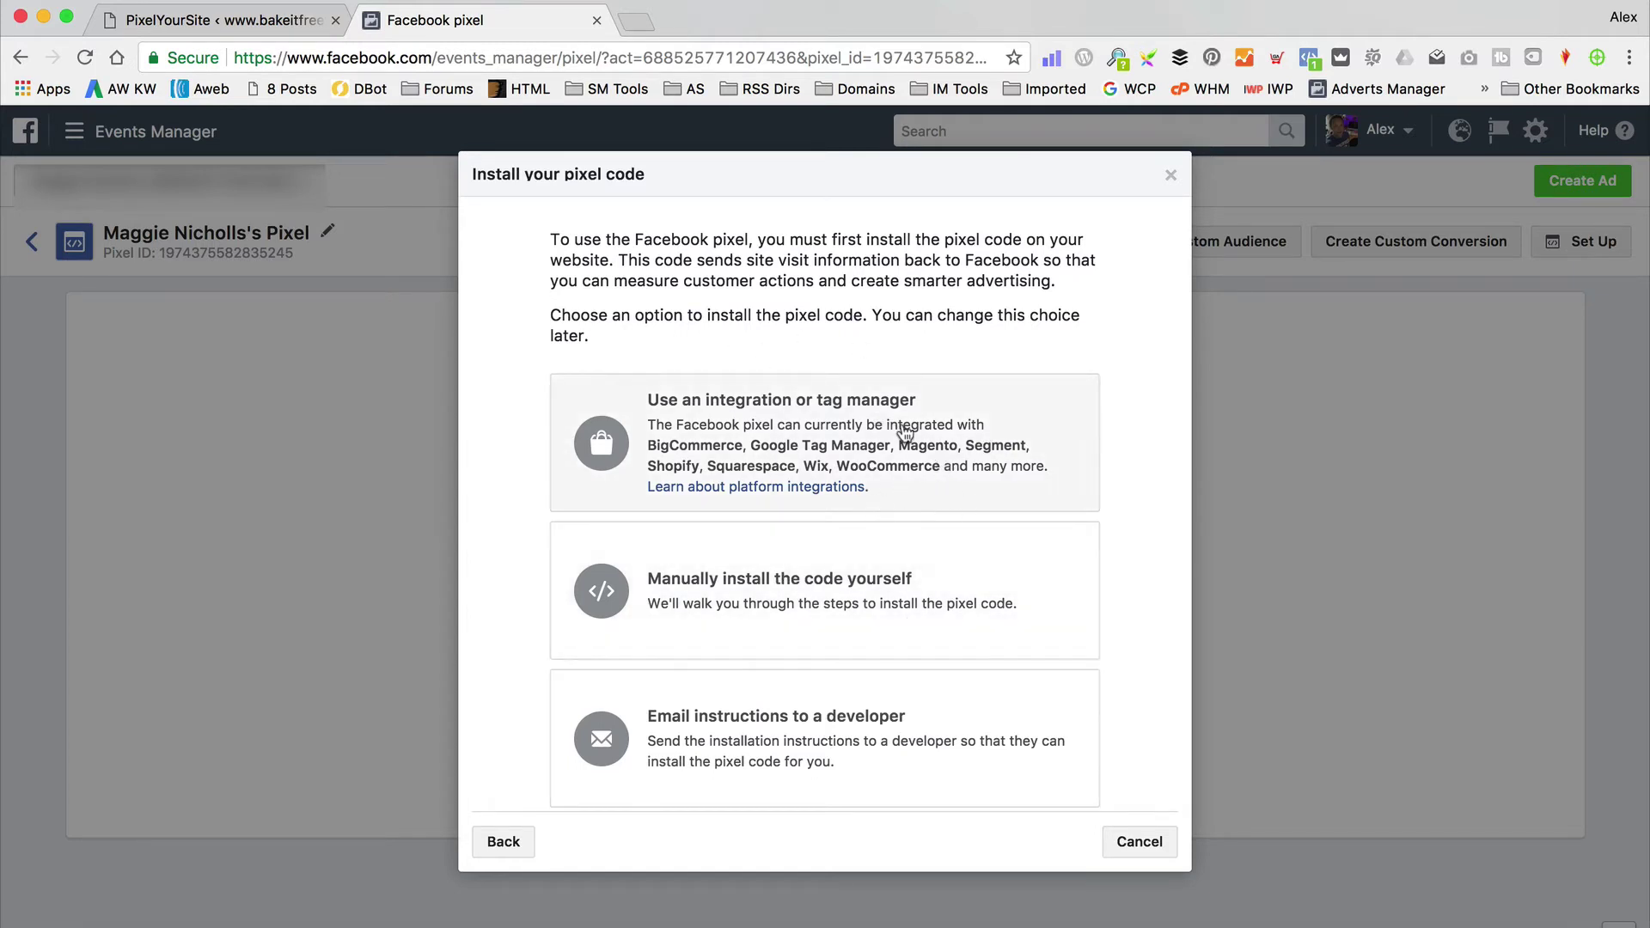
Choose manual code installation, continue through 'Add your events', and finish the guide with Done
left_click(813, 609)
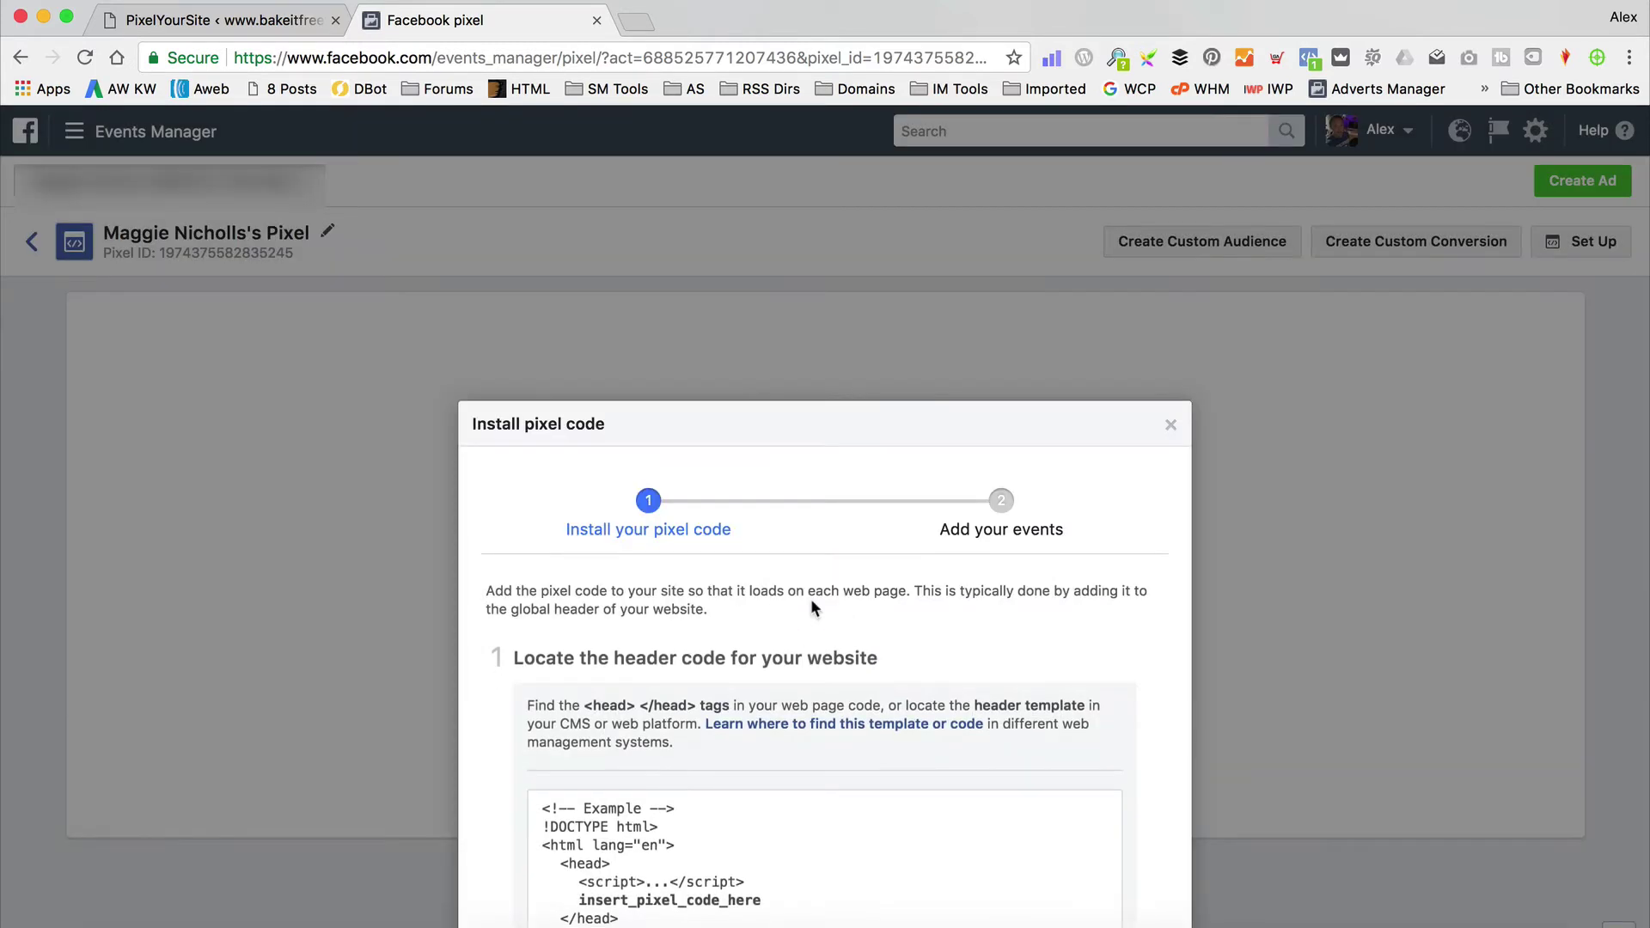
scroll(906, 516, "down", 12)
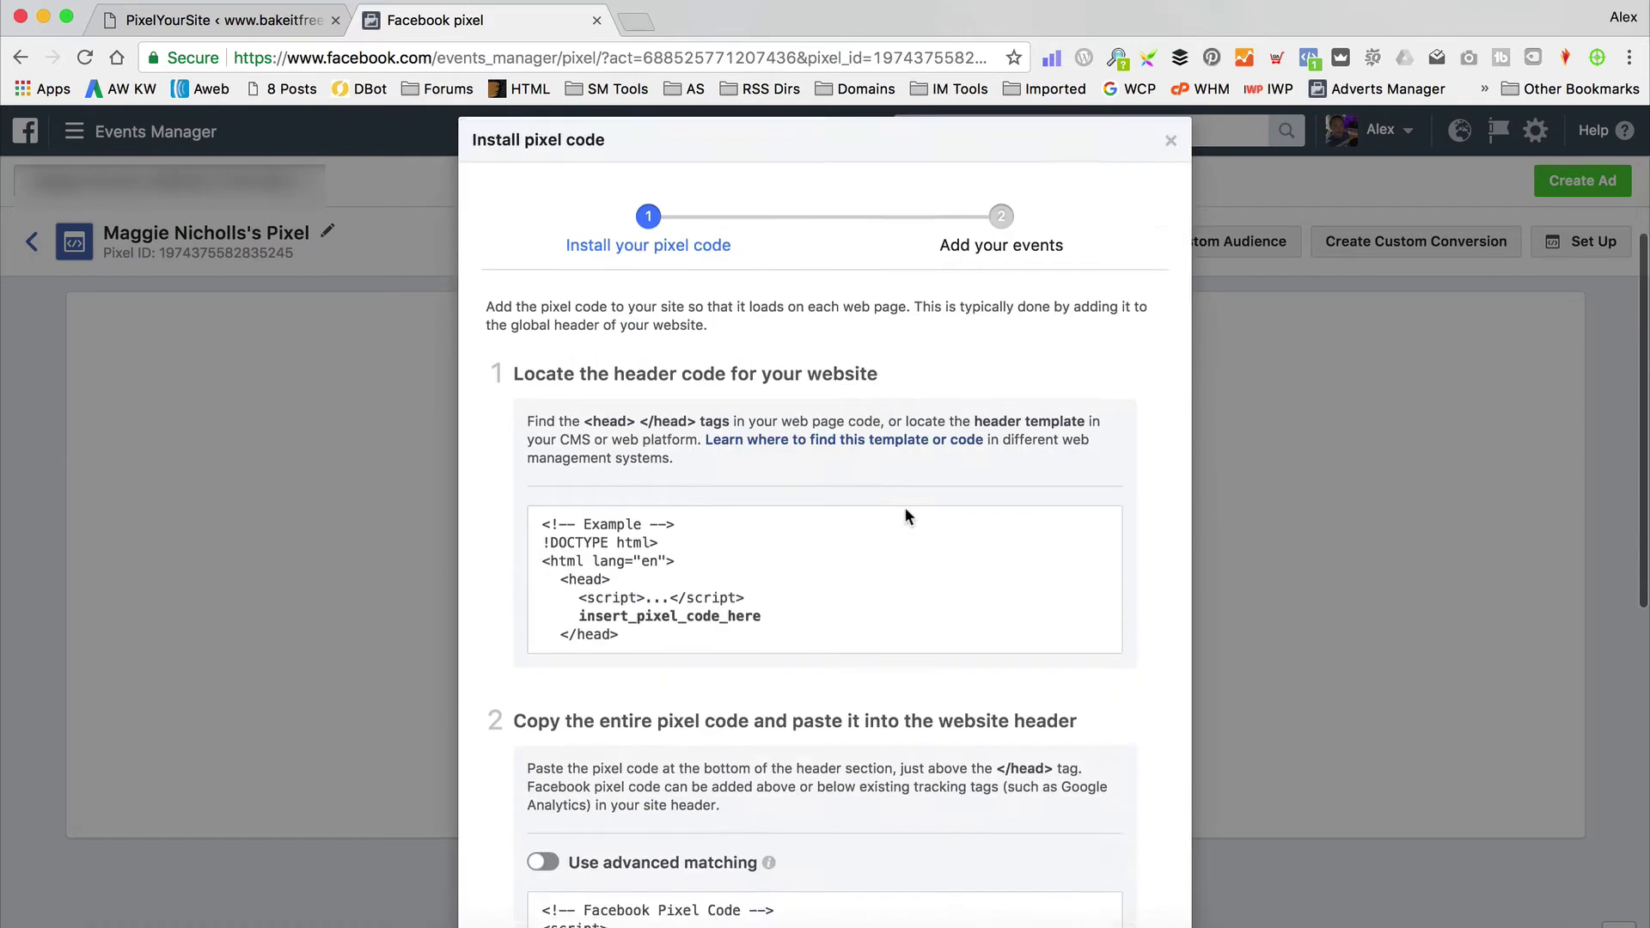
left_click(1131, 875)
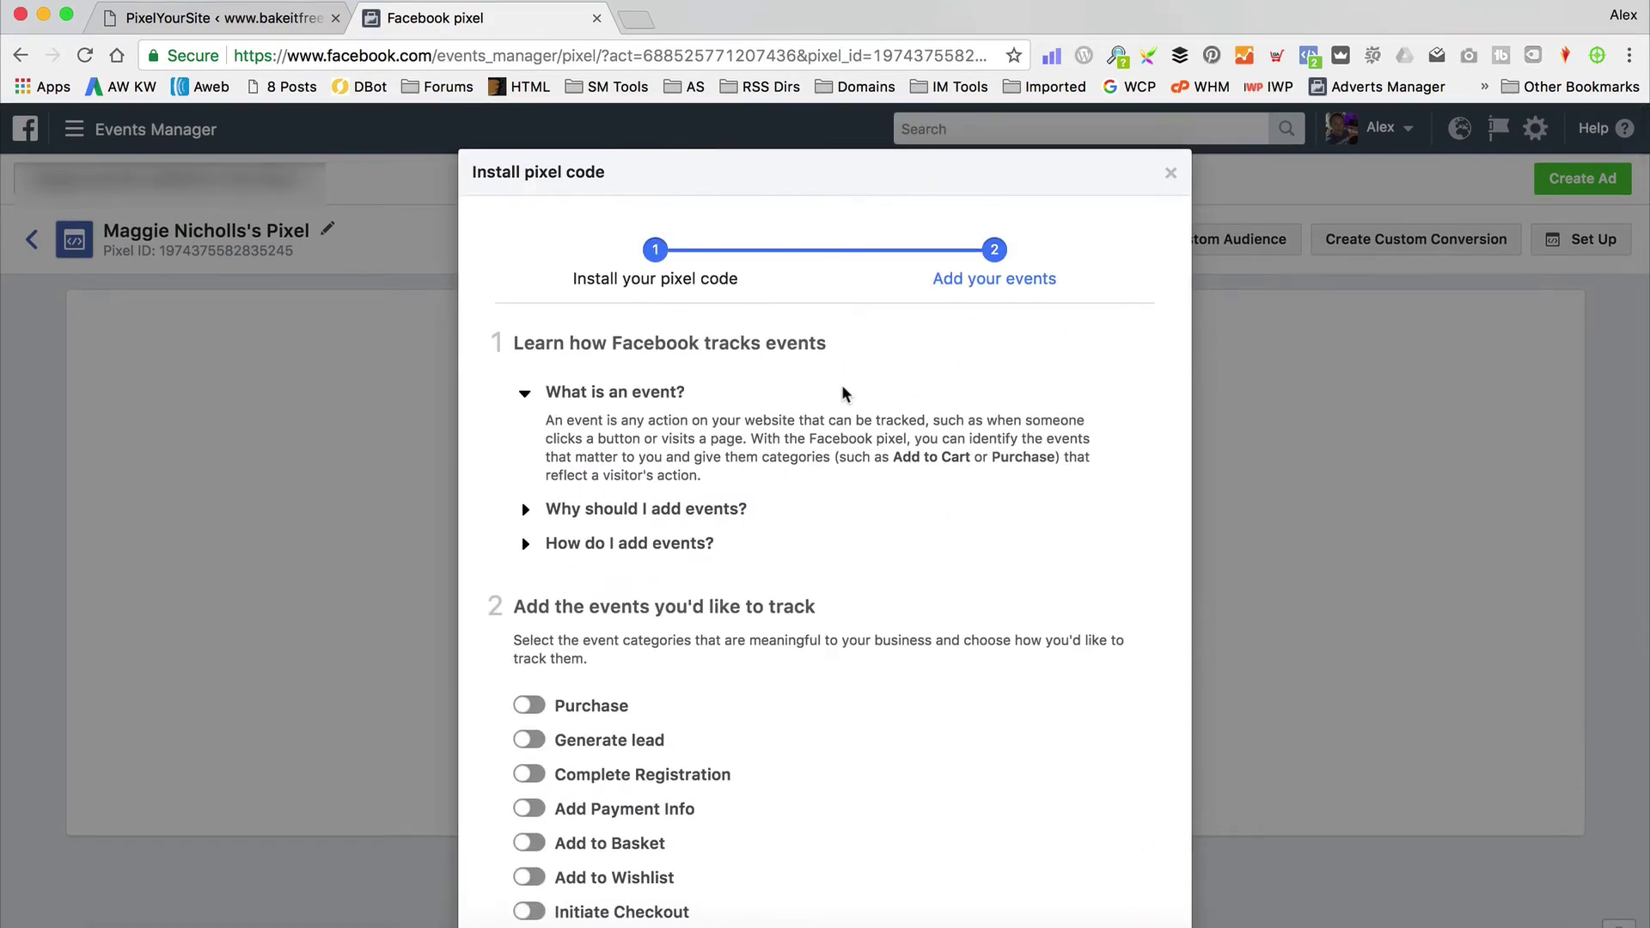
scroll(843, 388, "down", 5)
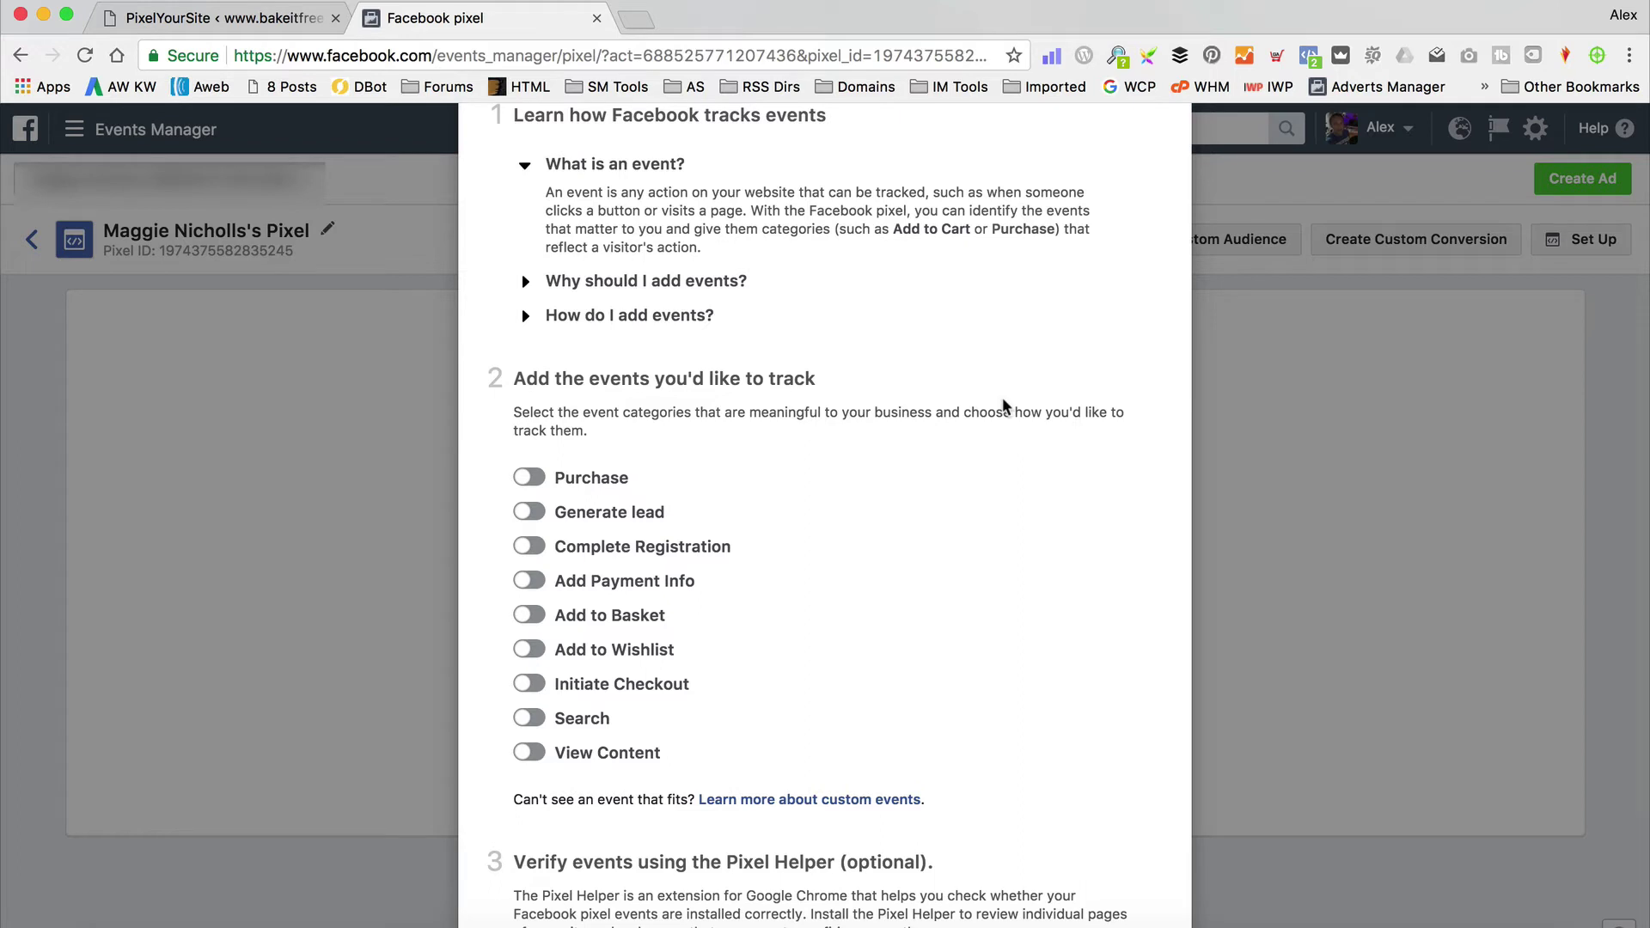
scroll(1000, 347, "down", 3)
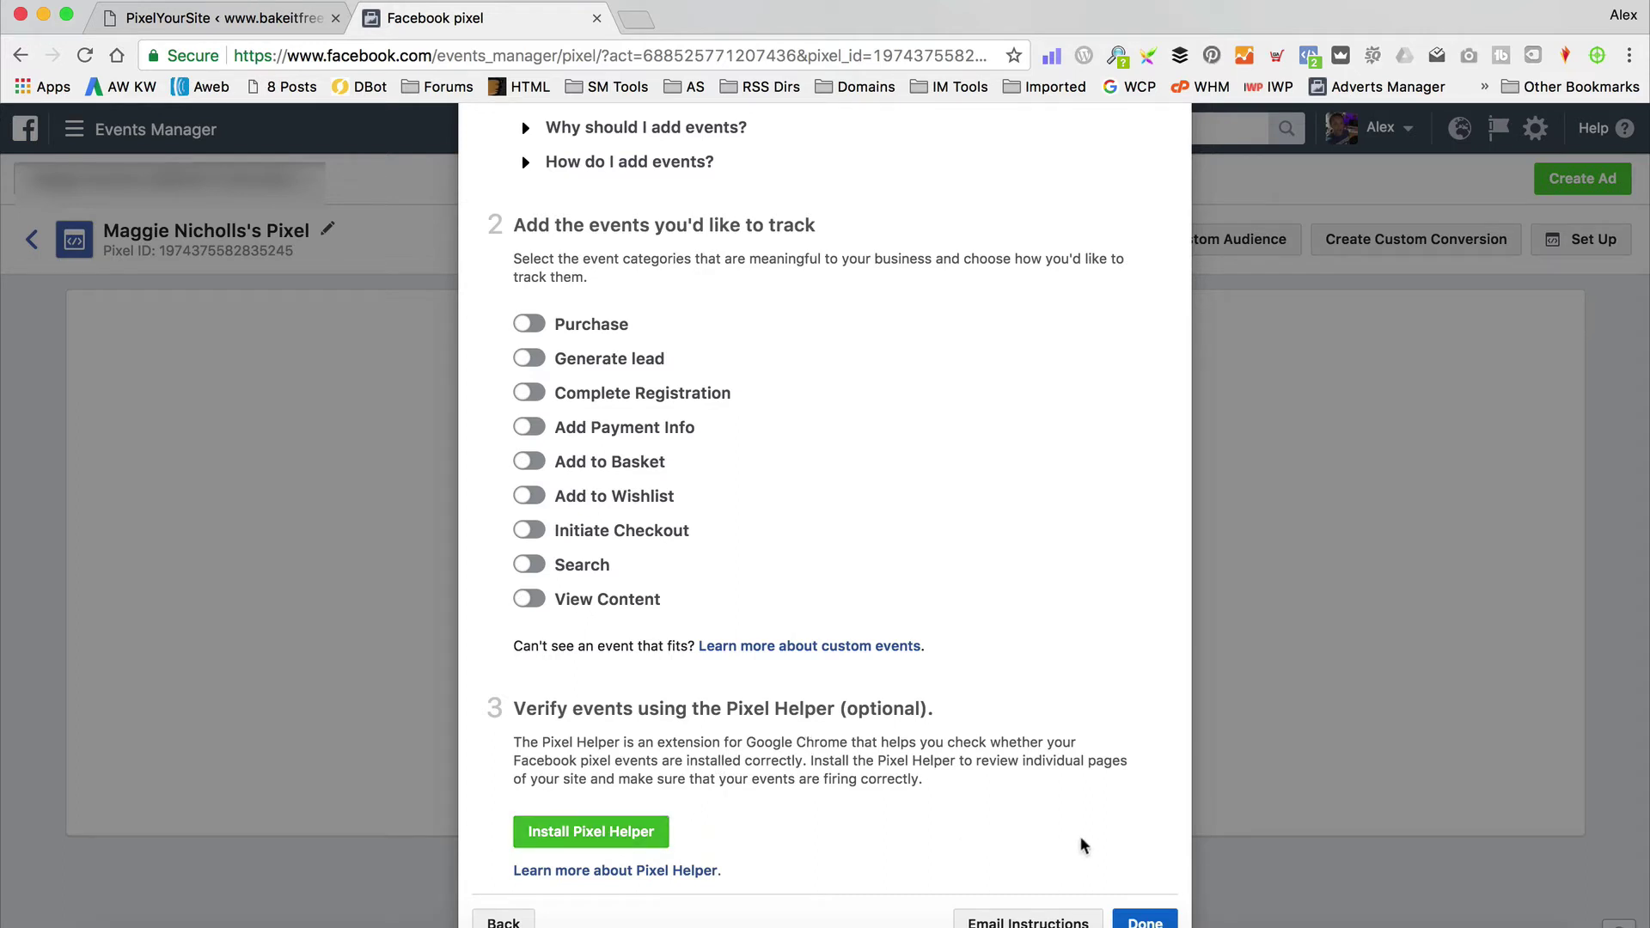
left_click(1145, 922)
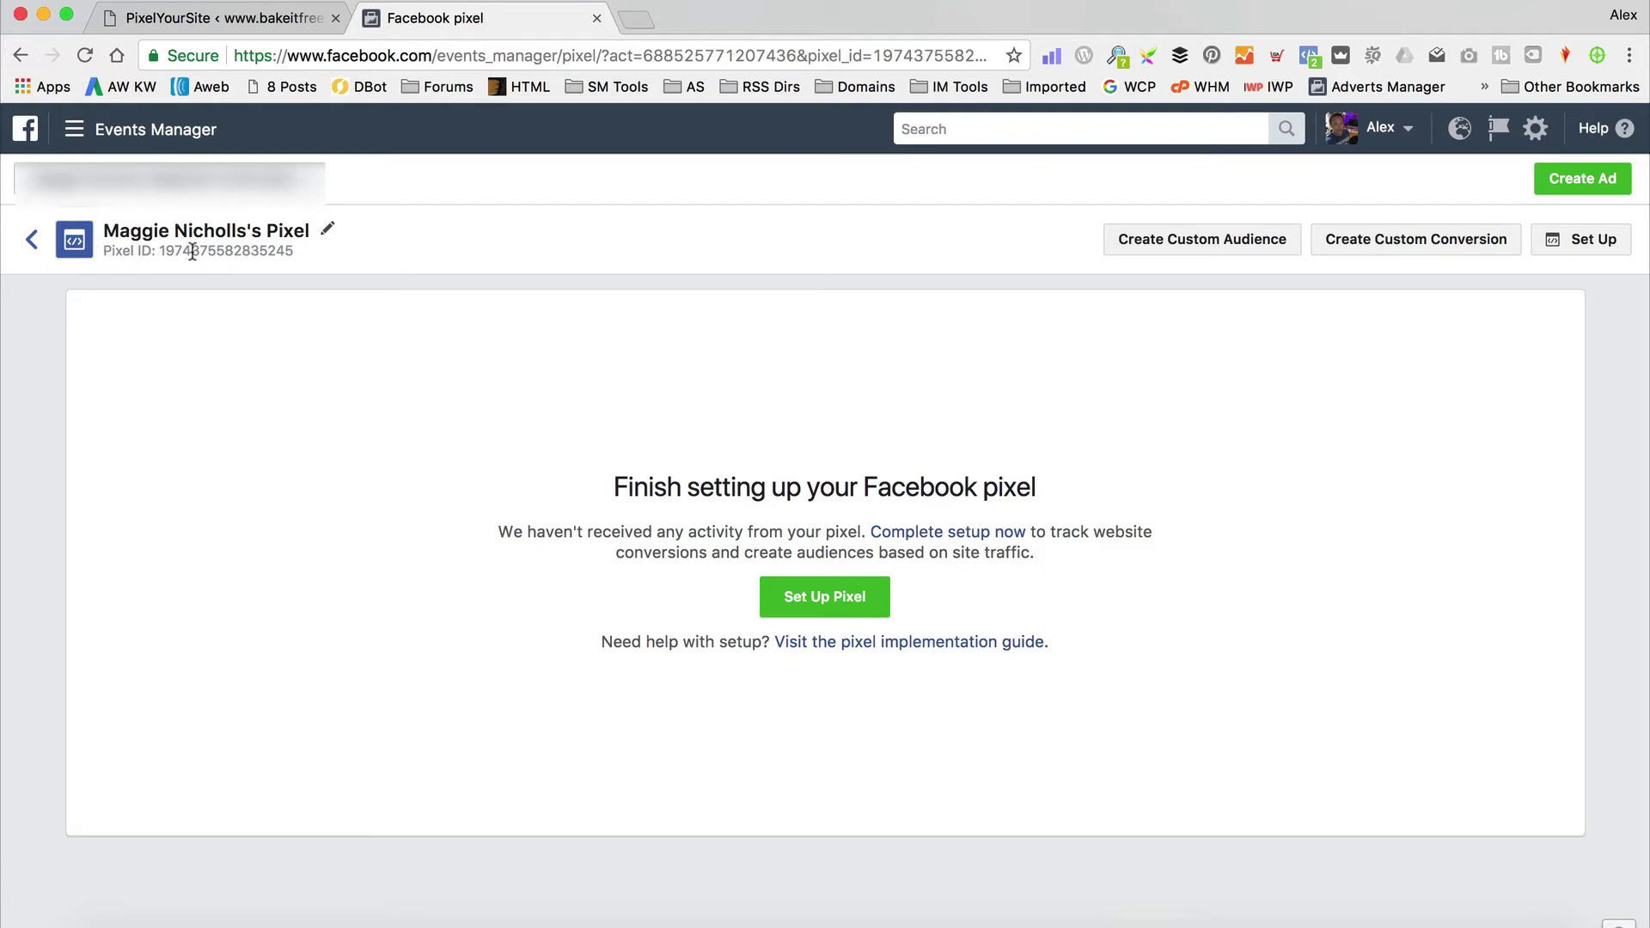
Copy the Facebook Pixel ID and paste it into PixelYourSite's 'Add your Facebook Pixel ID' field
left_click_drag(294, 251, 159, 251)
key("ctrl+c")
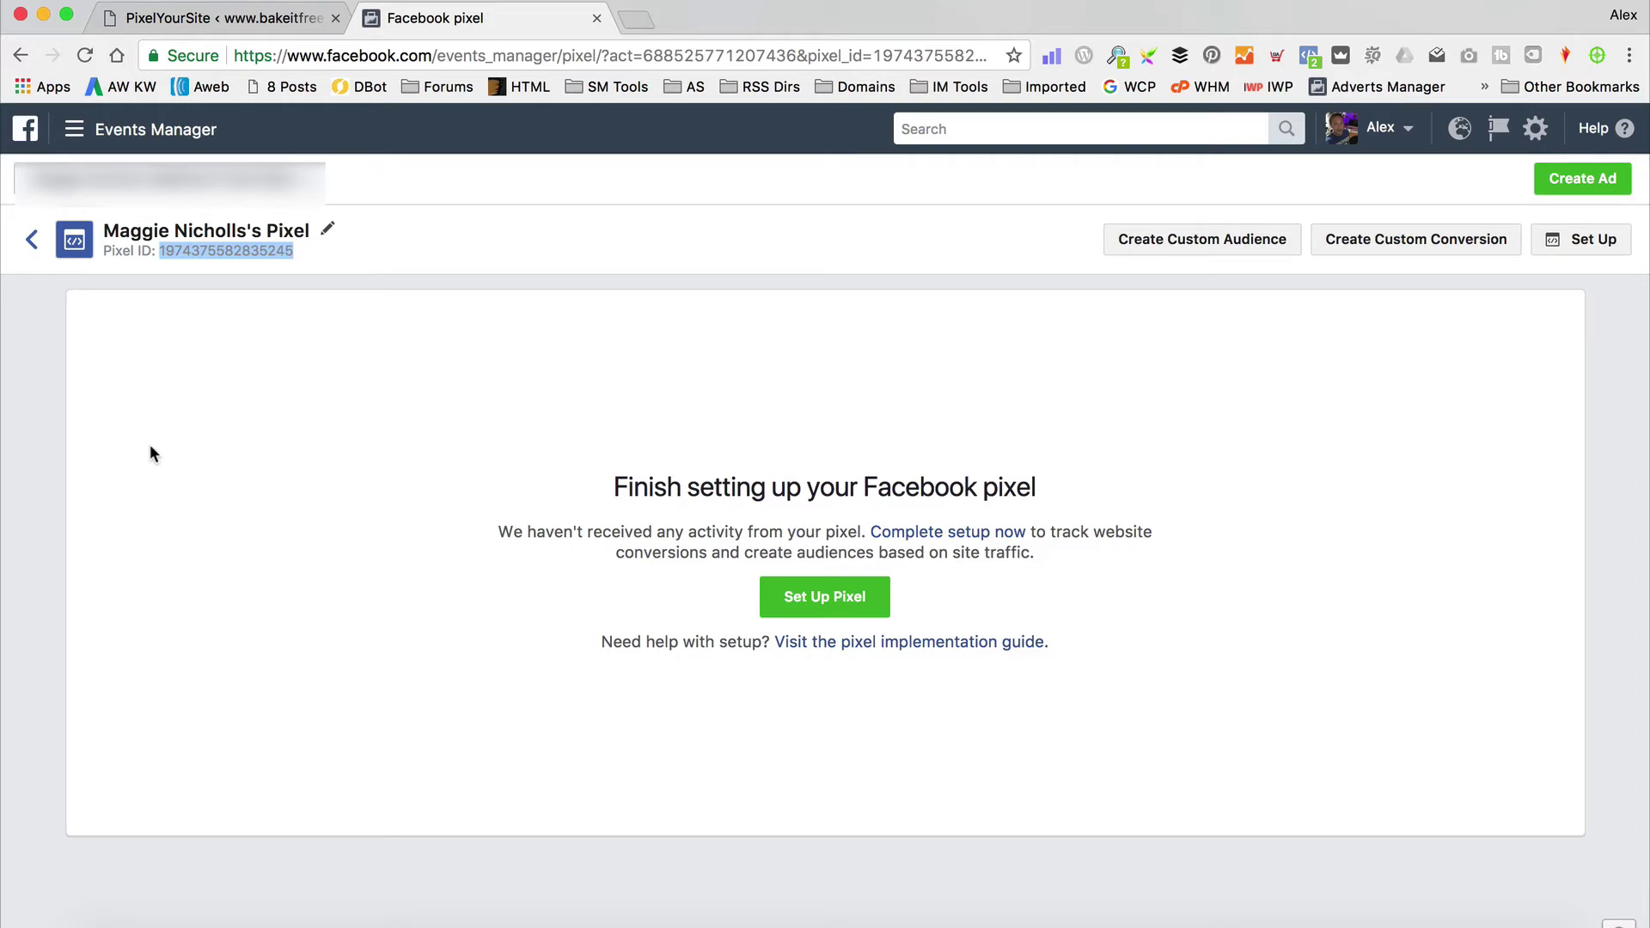
left_click(215, 18)
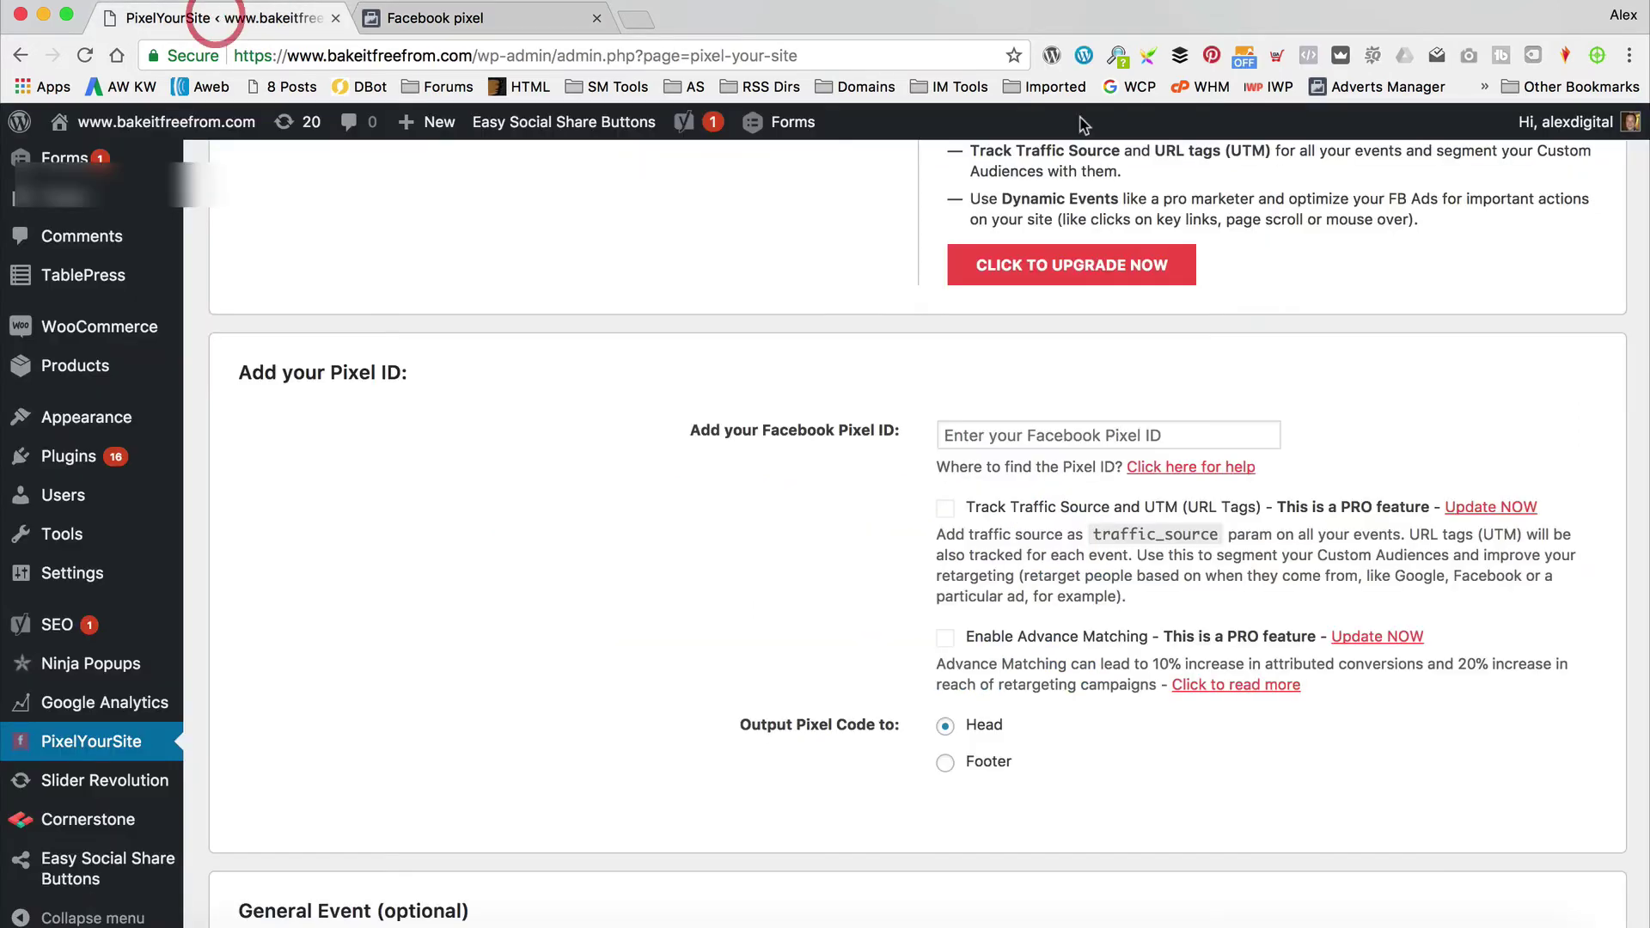
left_click(1085, 437)
key("ctrl+v")
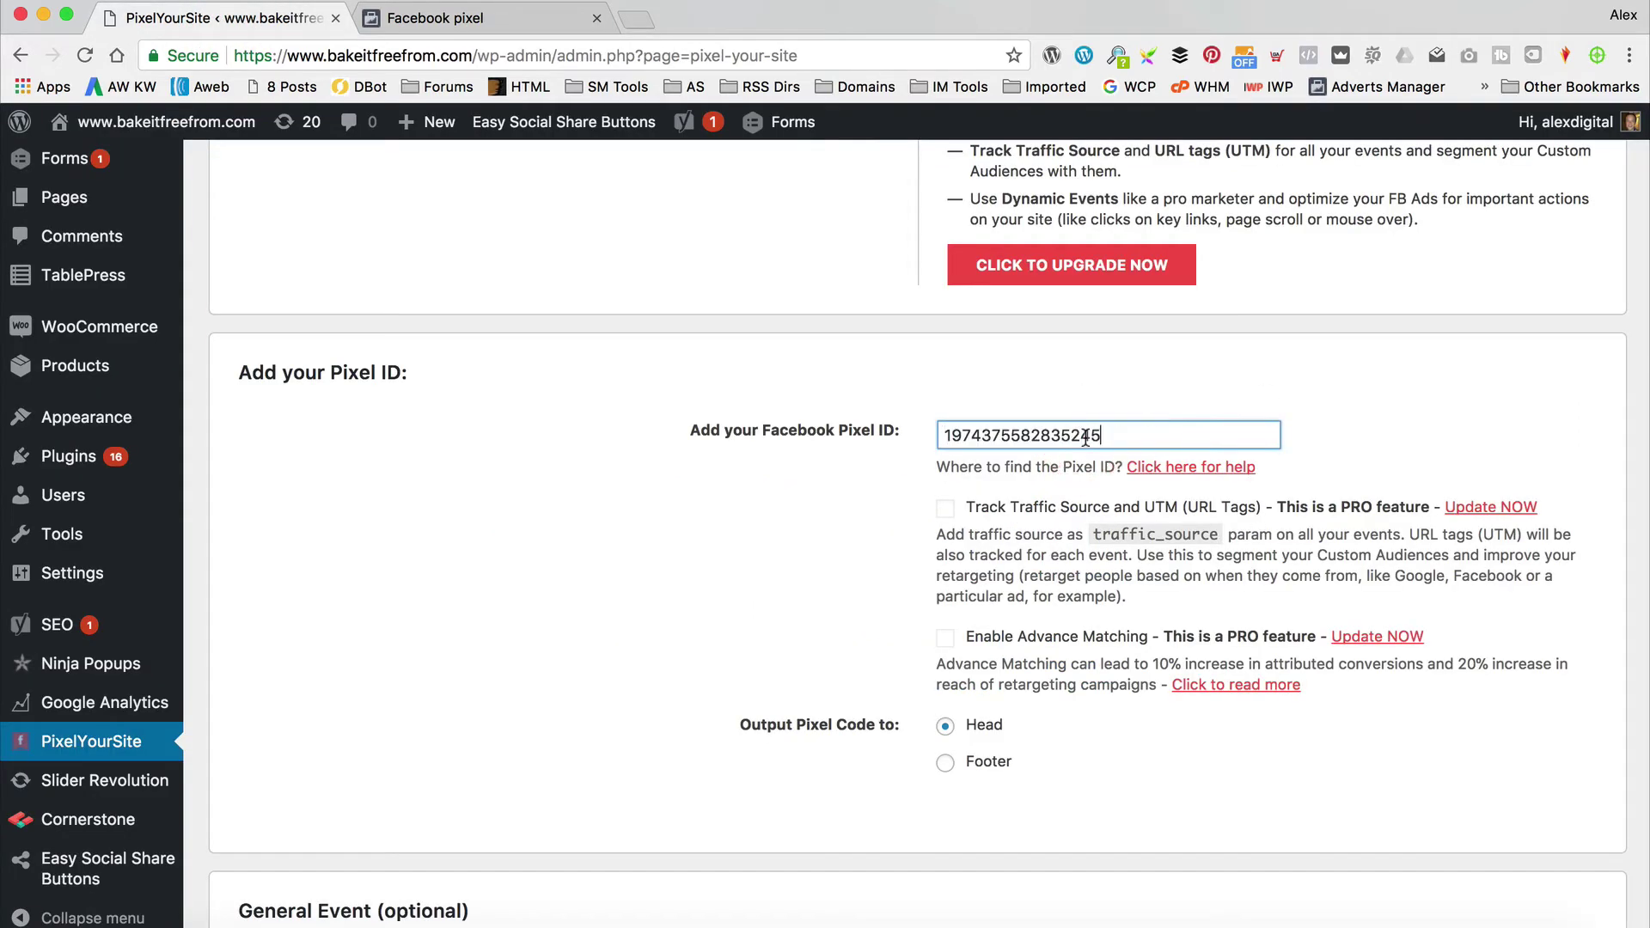
Tick 'Activate plugin general settings' and save the PixelYourSite settings
scroll(744, 414, "down", 6)
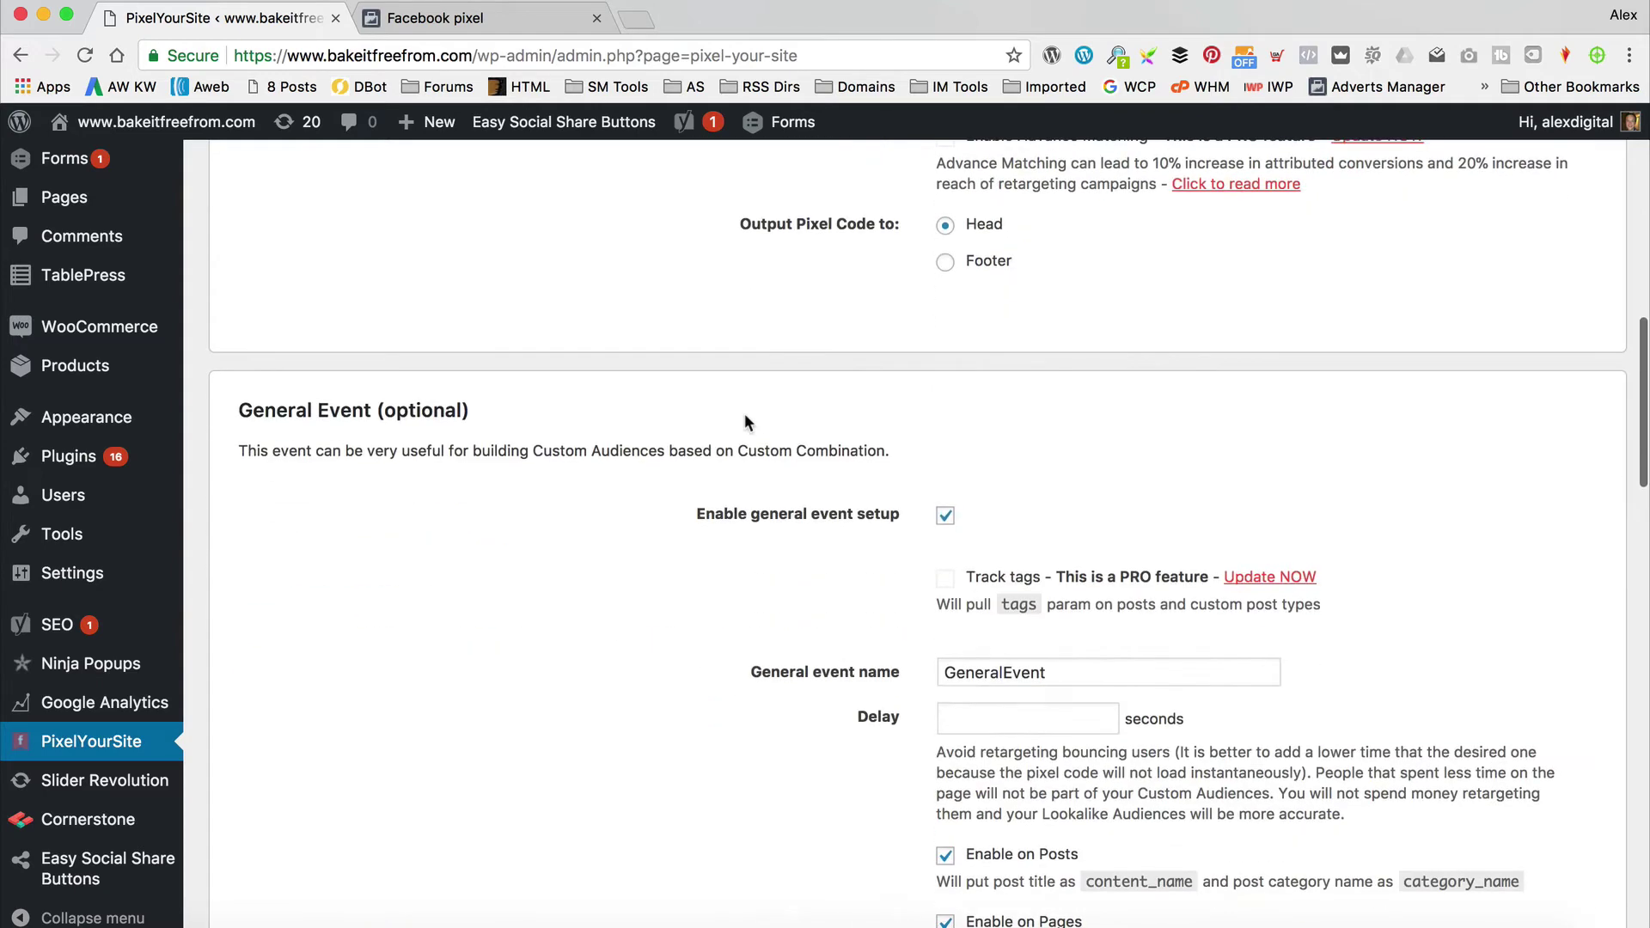
scroll(744, 415, "down", 2)
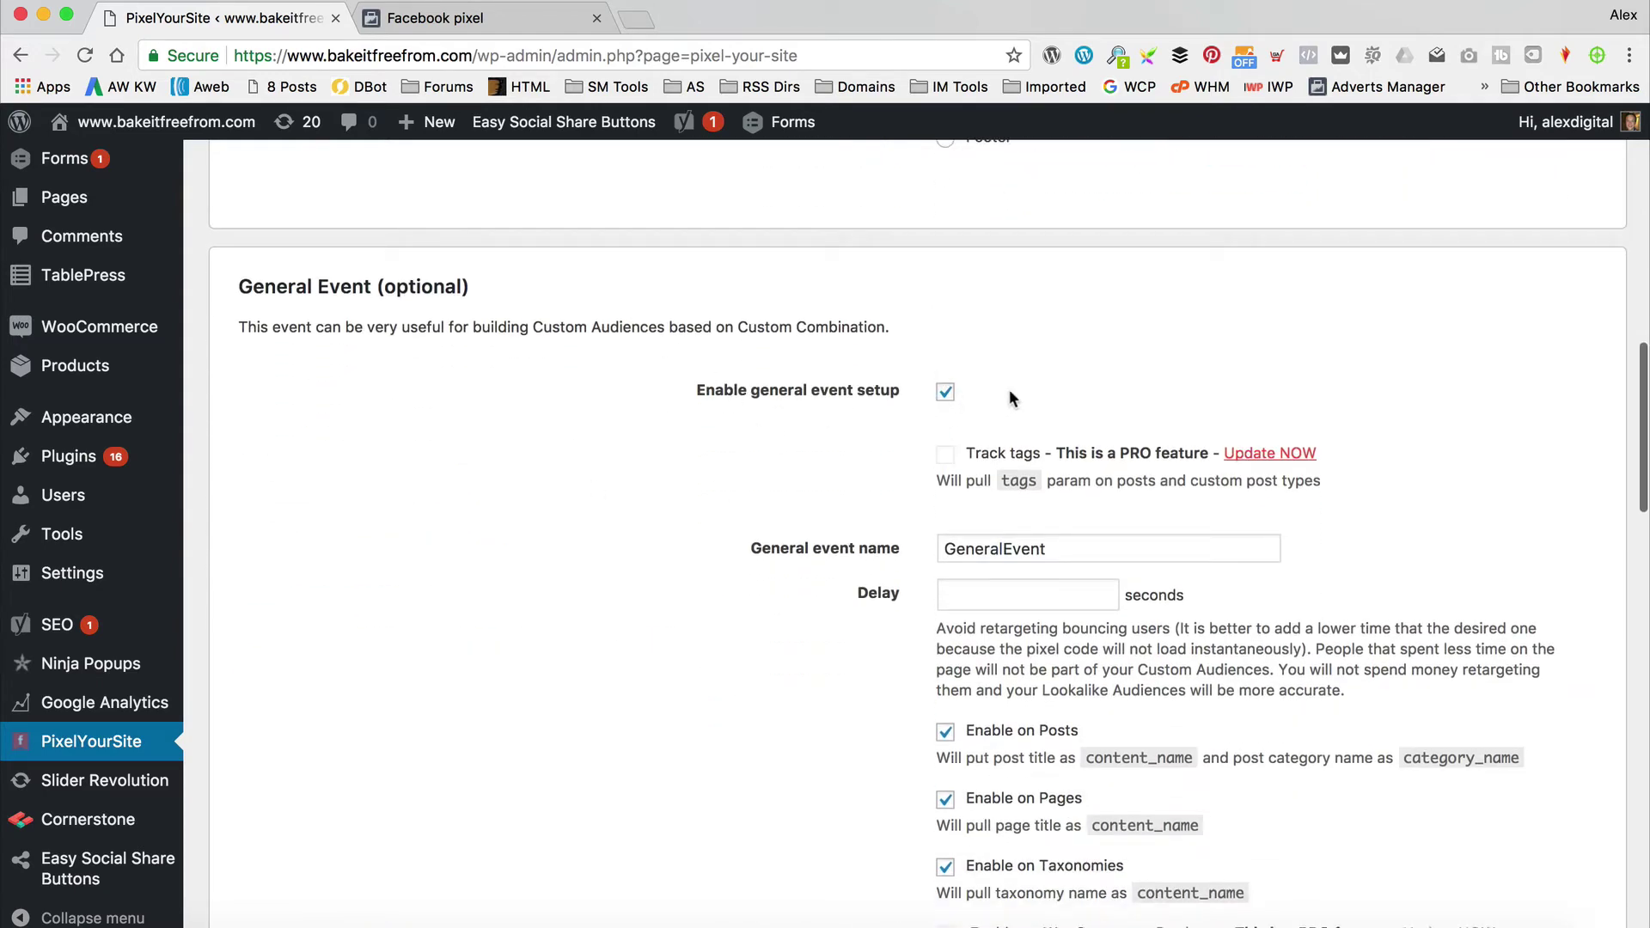
scroll(1010, 397, "down", 3)
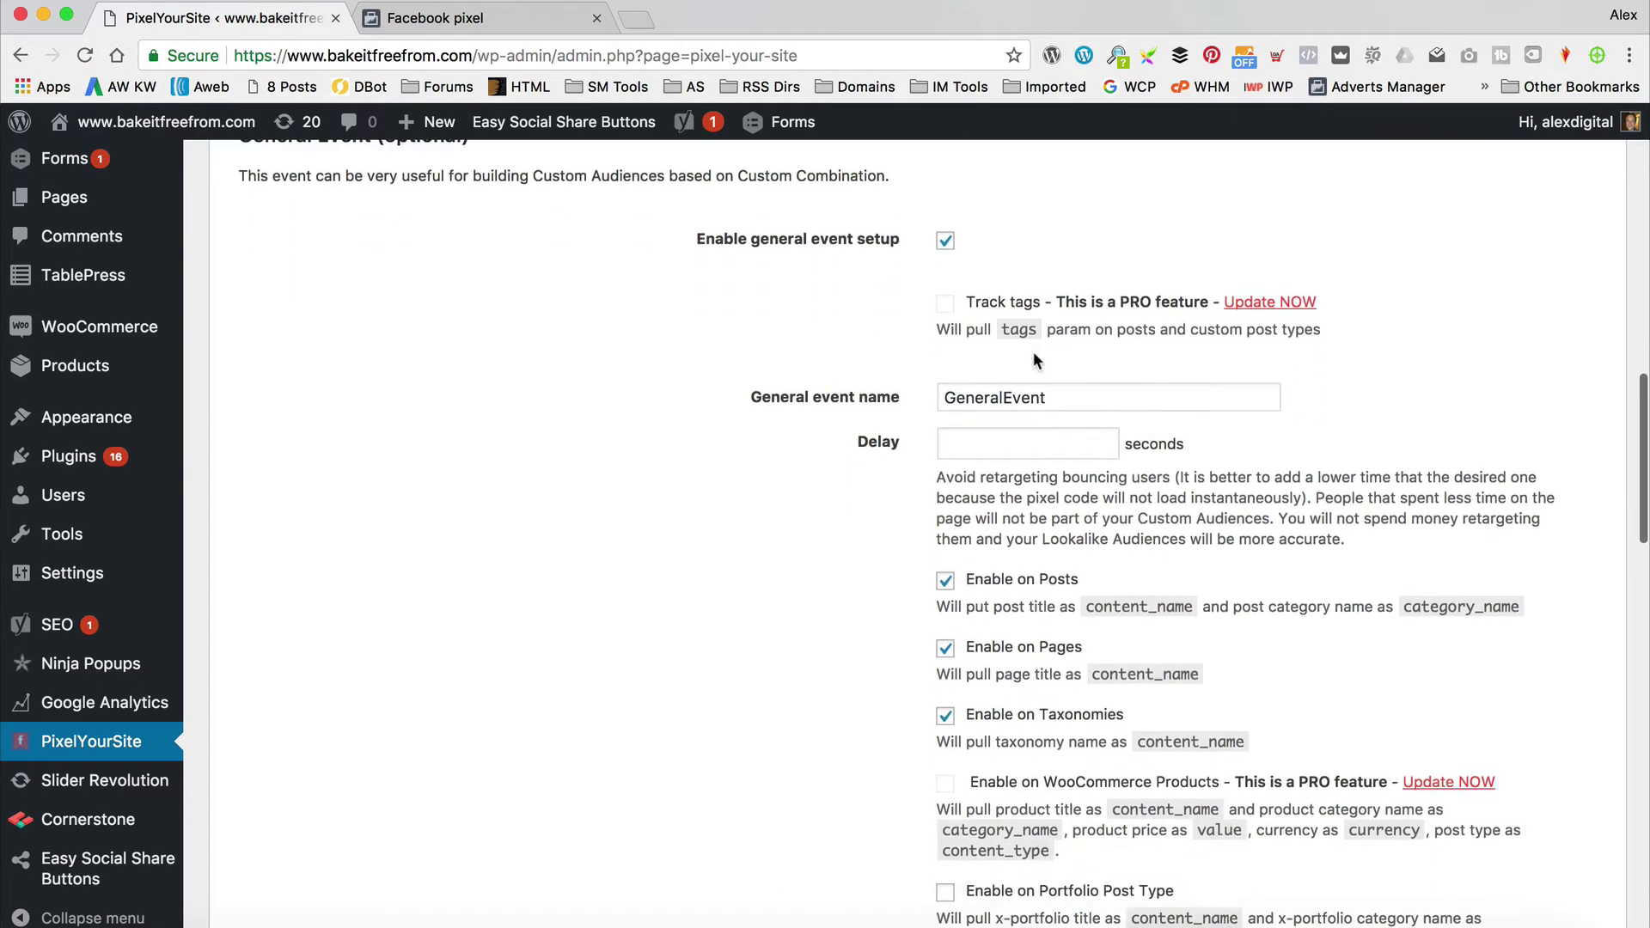
scroll(1033, 359, "down", 2)
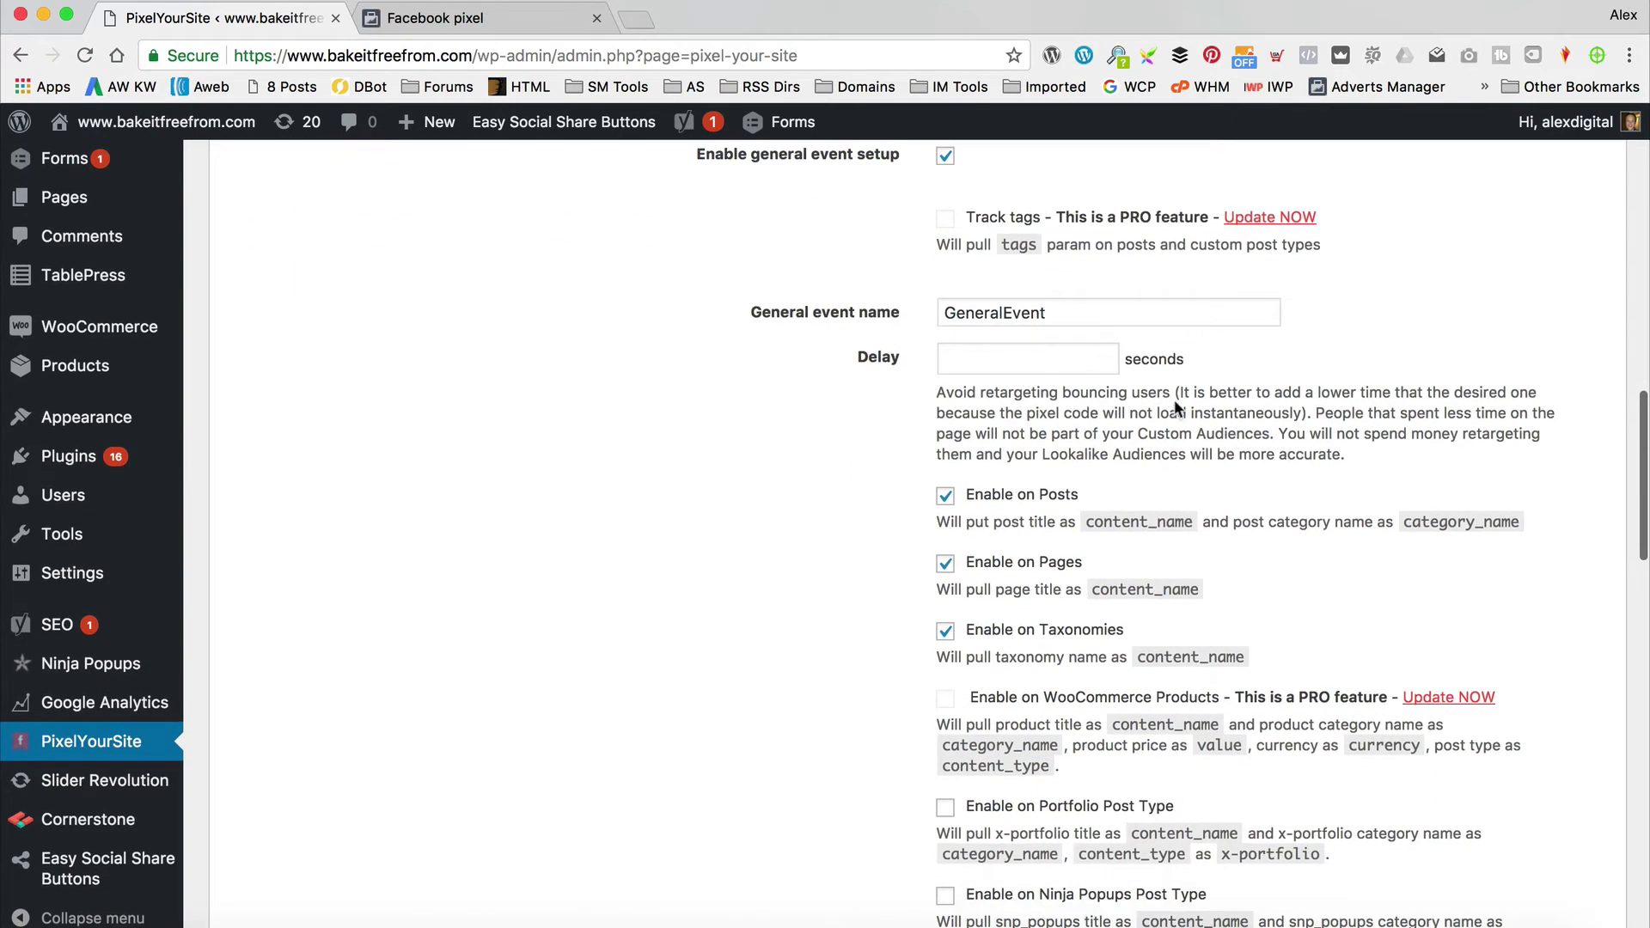
scroll(1176, 406, "down", 4)
scroll(1176, 405, "down", 6)
scroll(1173, 399, "down", 5)
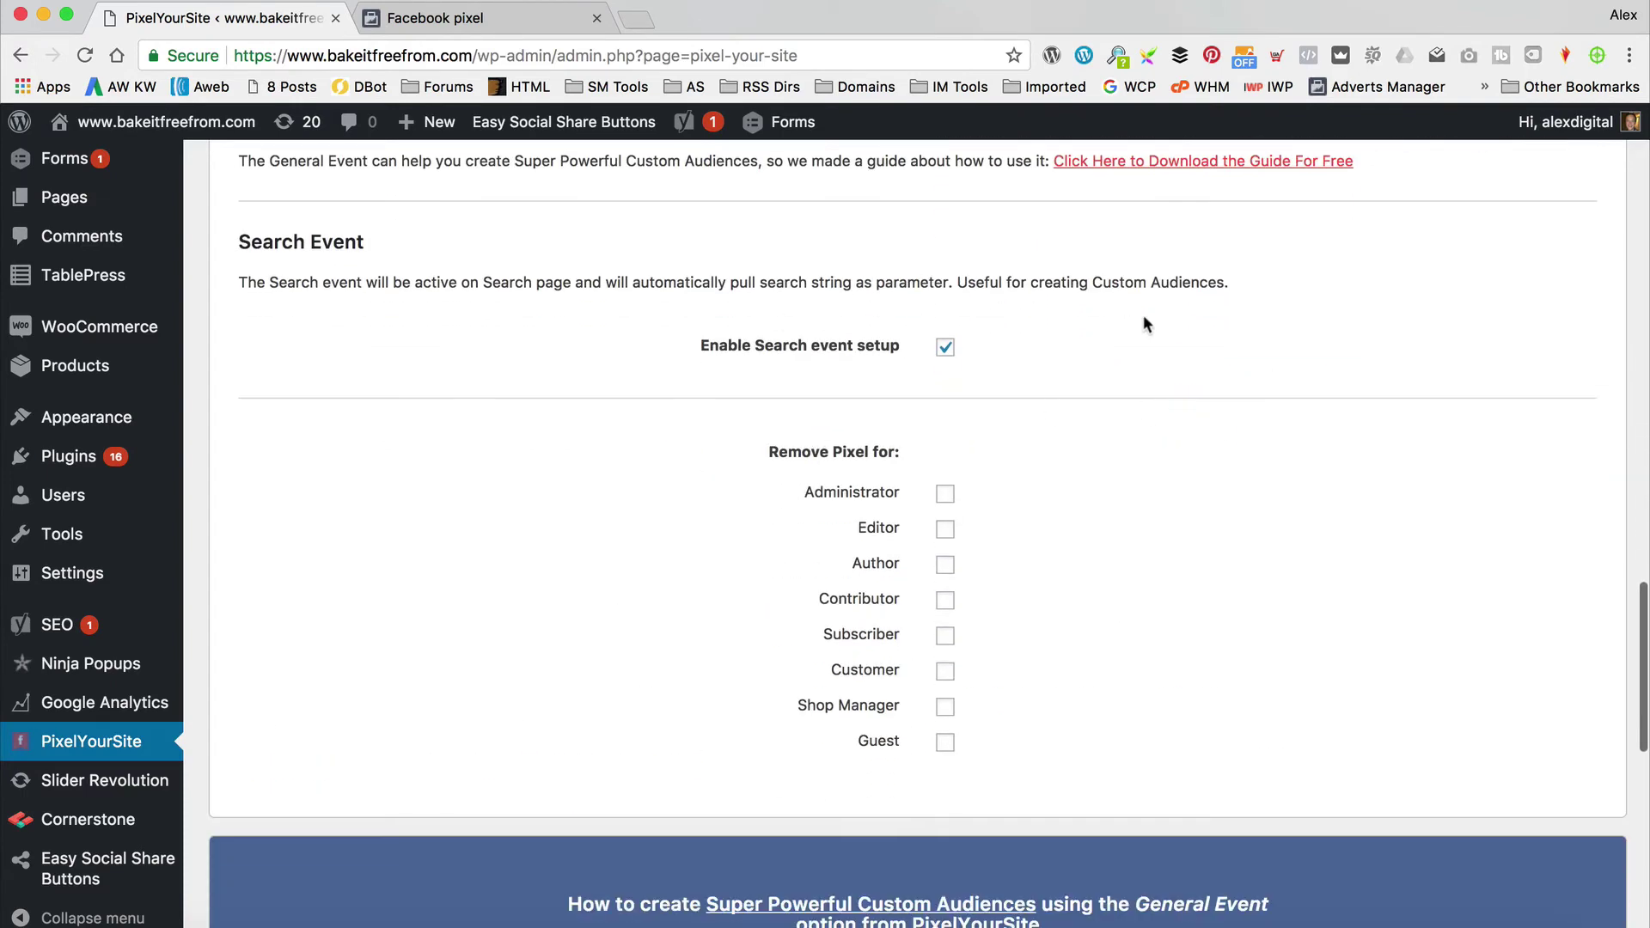
scroll(1182, 318, "down", 6)
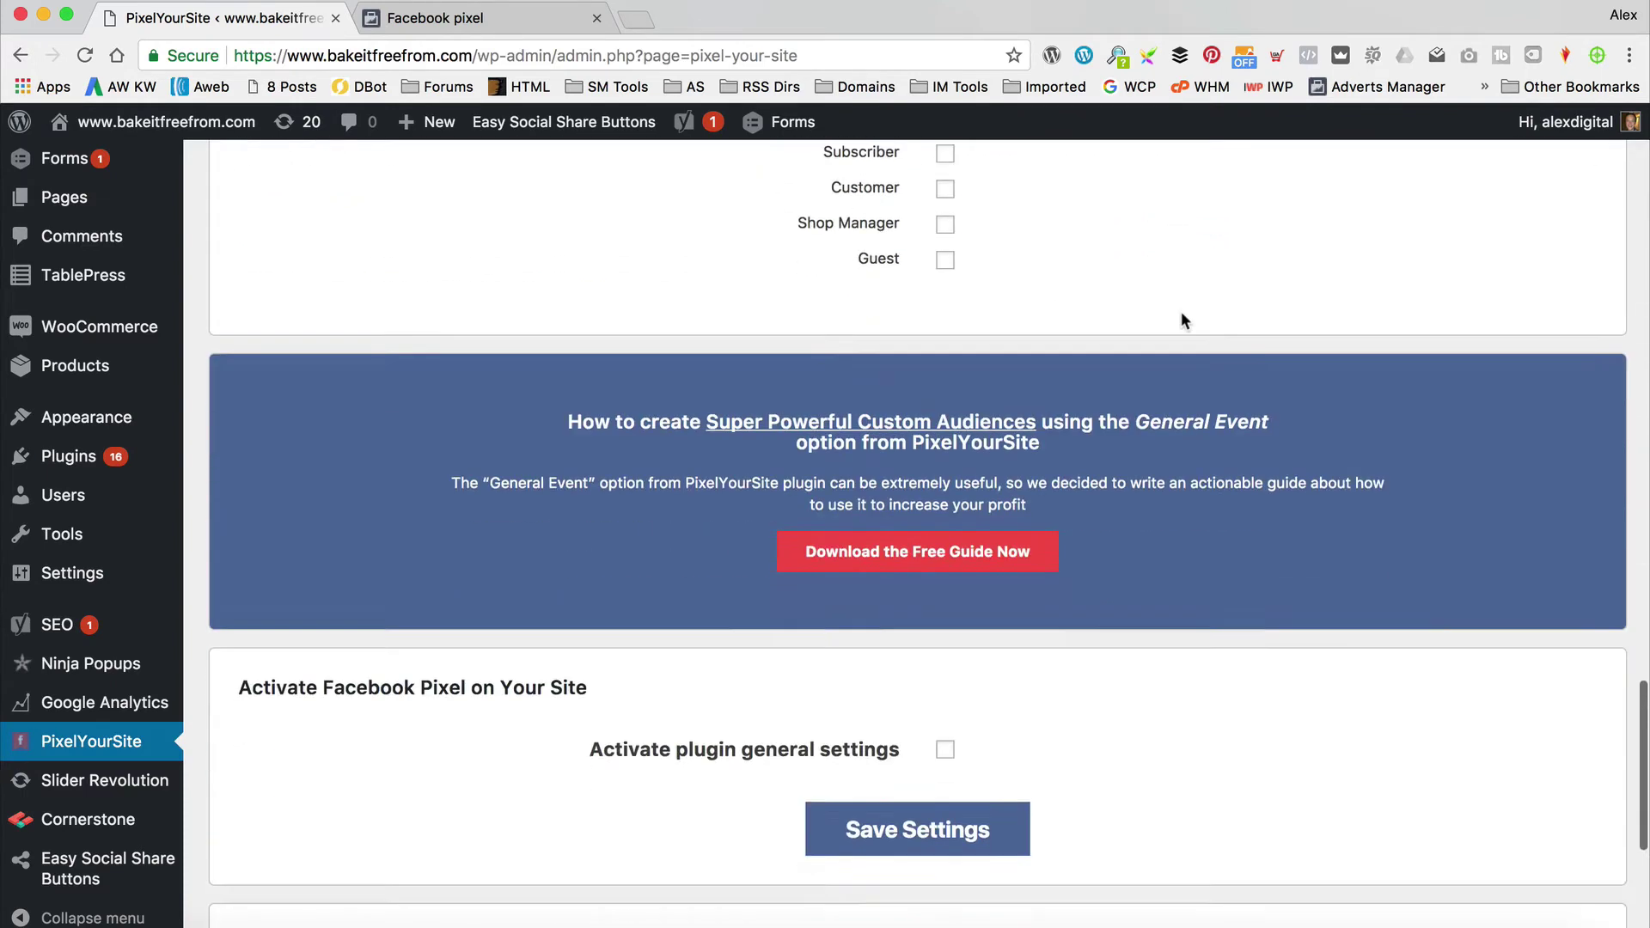
scroll(1181, 319, "down", 3)
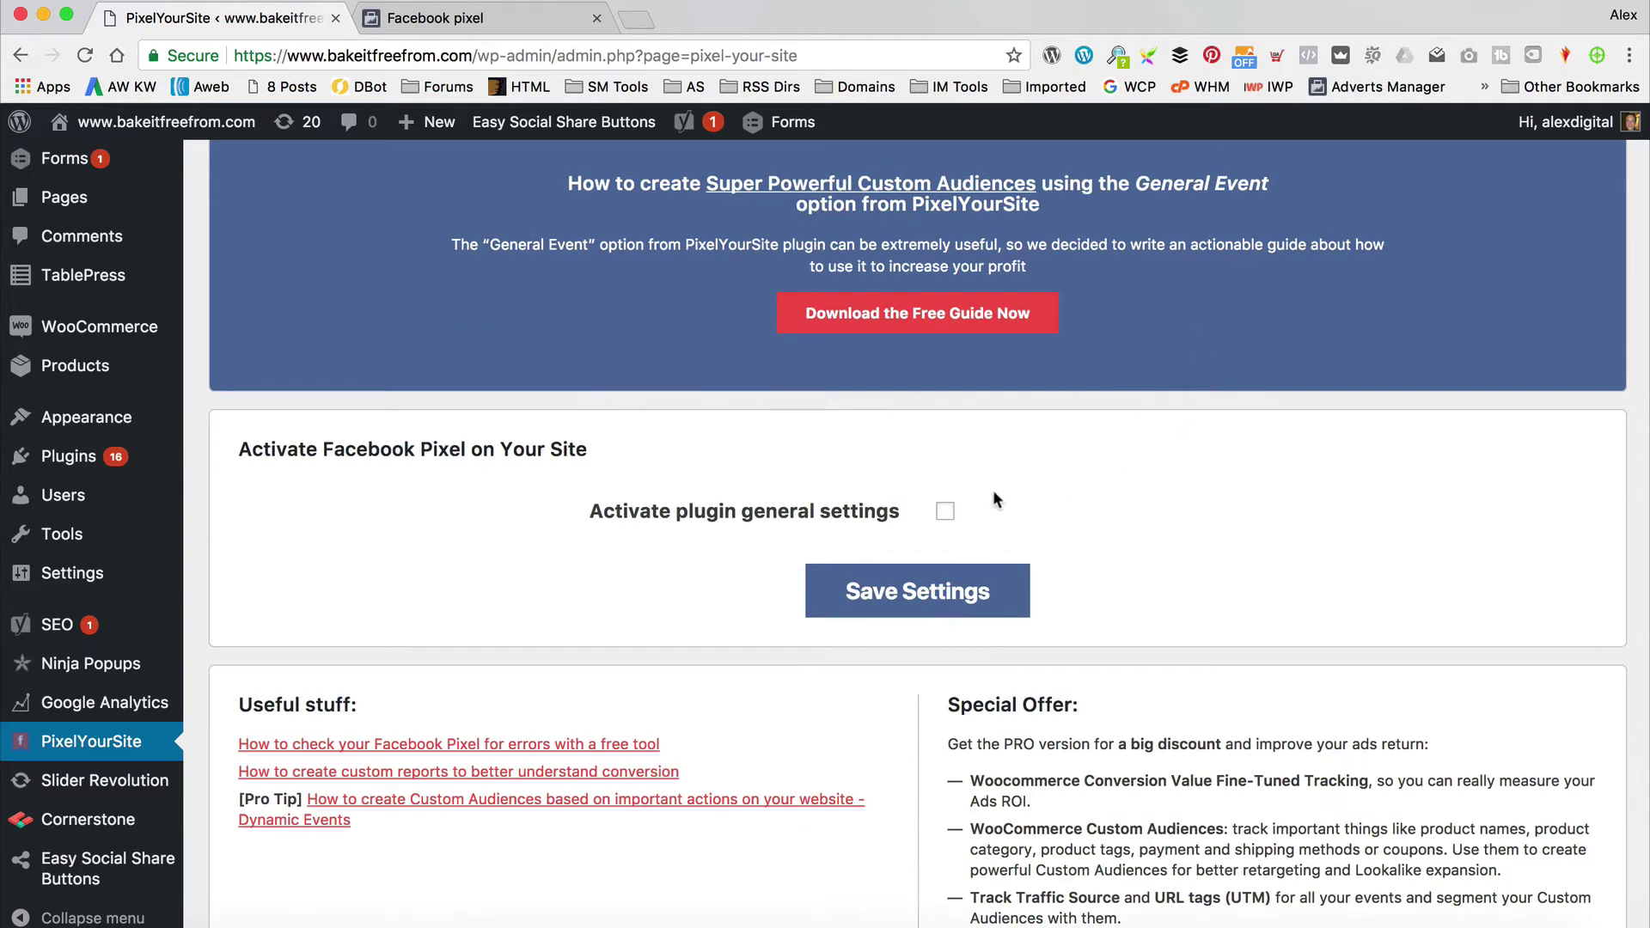
left_click(946, 511)
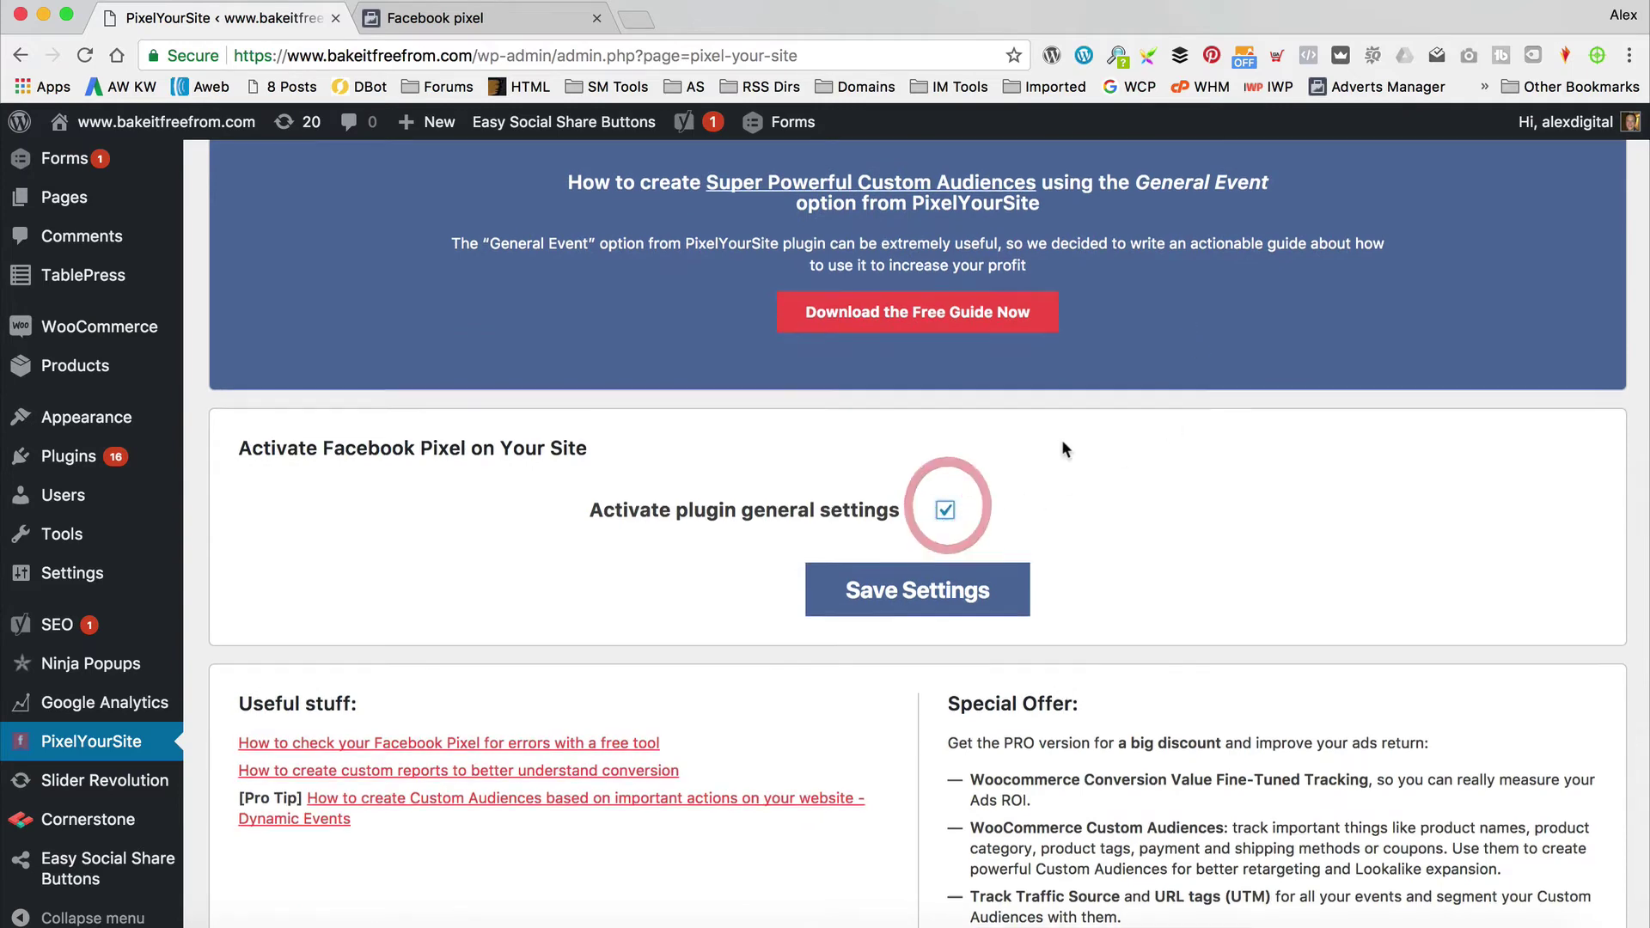
scroll(954, 507, "down", 1)
left_click(966, 494)
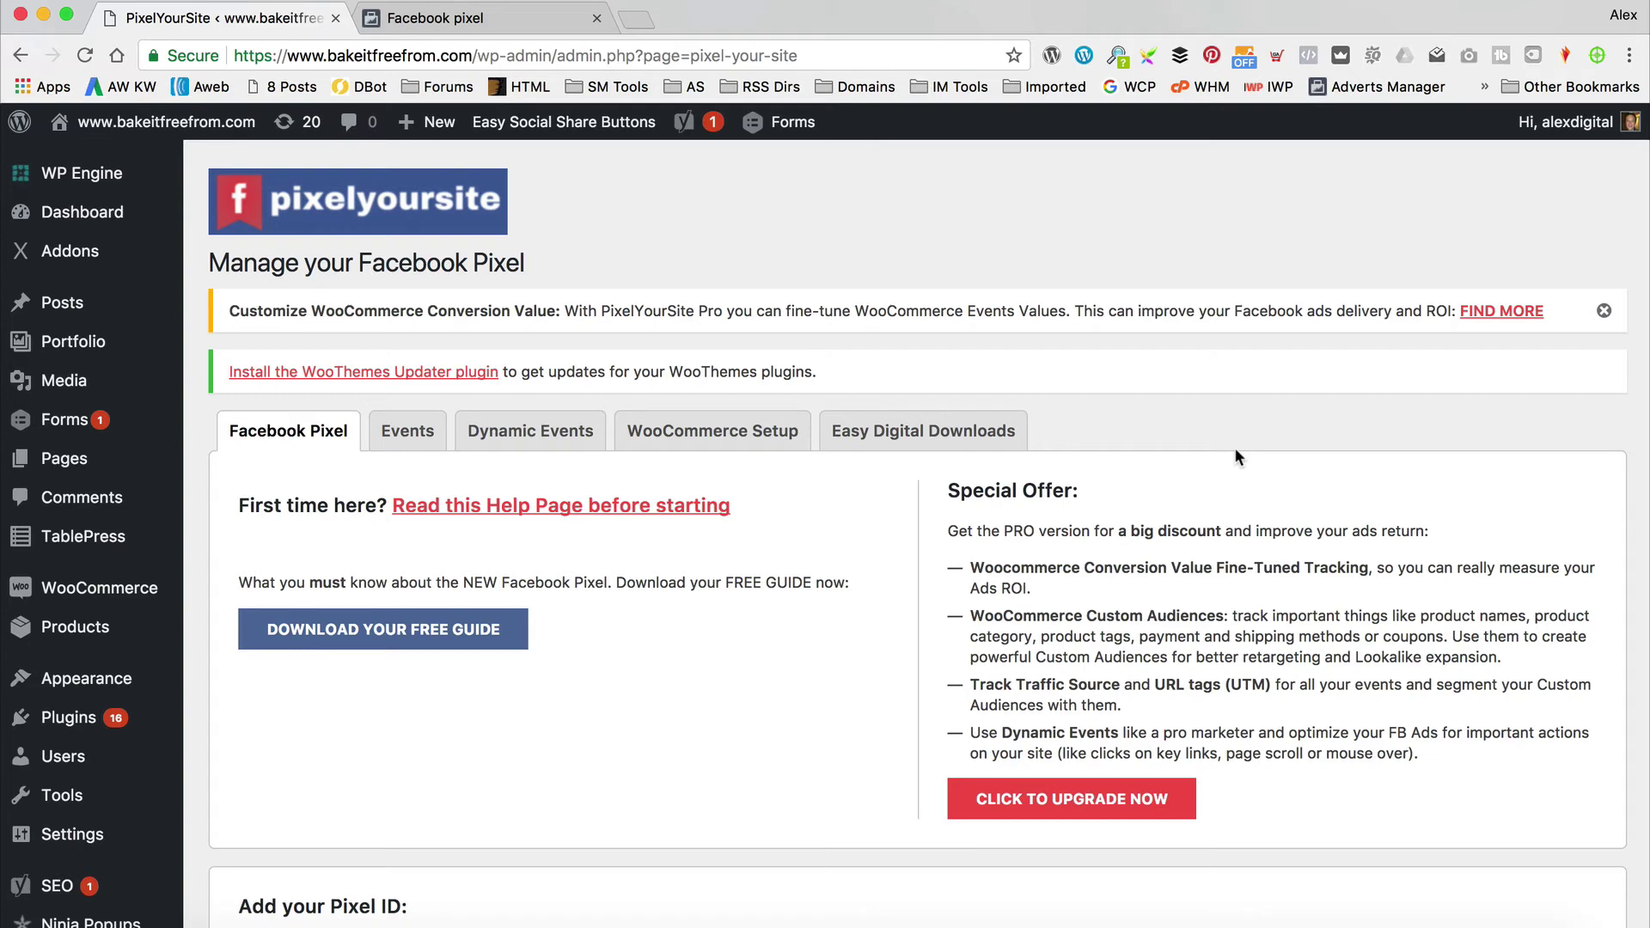
On the WooCommerce Setup tab, enable Facebook Dynamic Product Ads
left_click(703, 432)
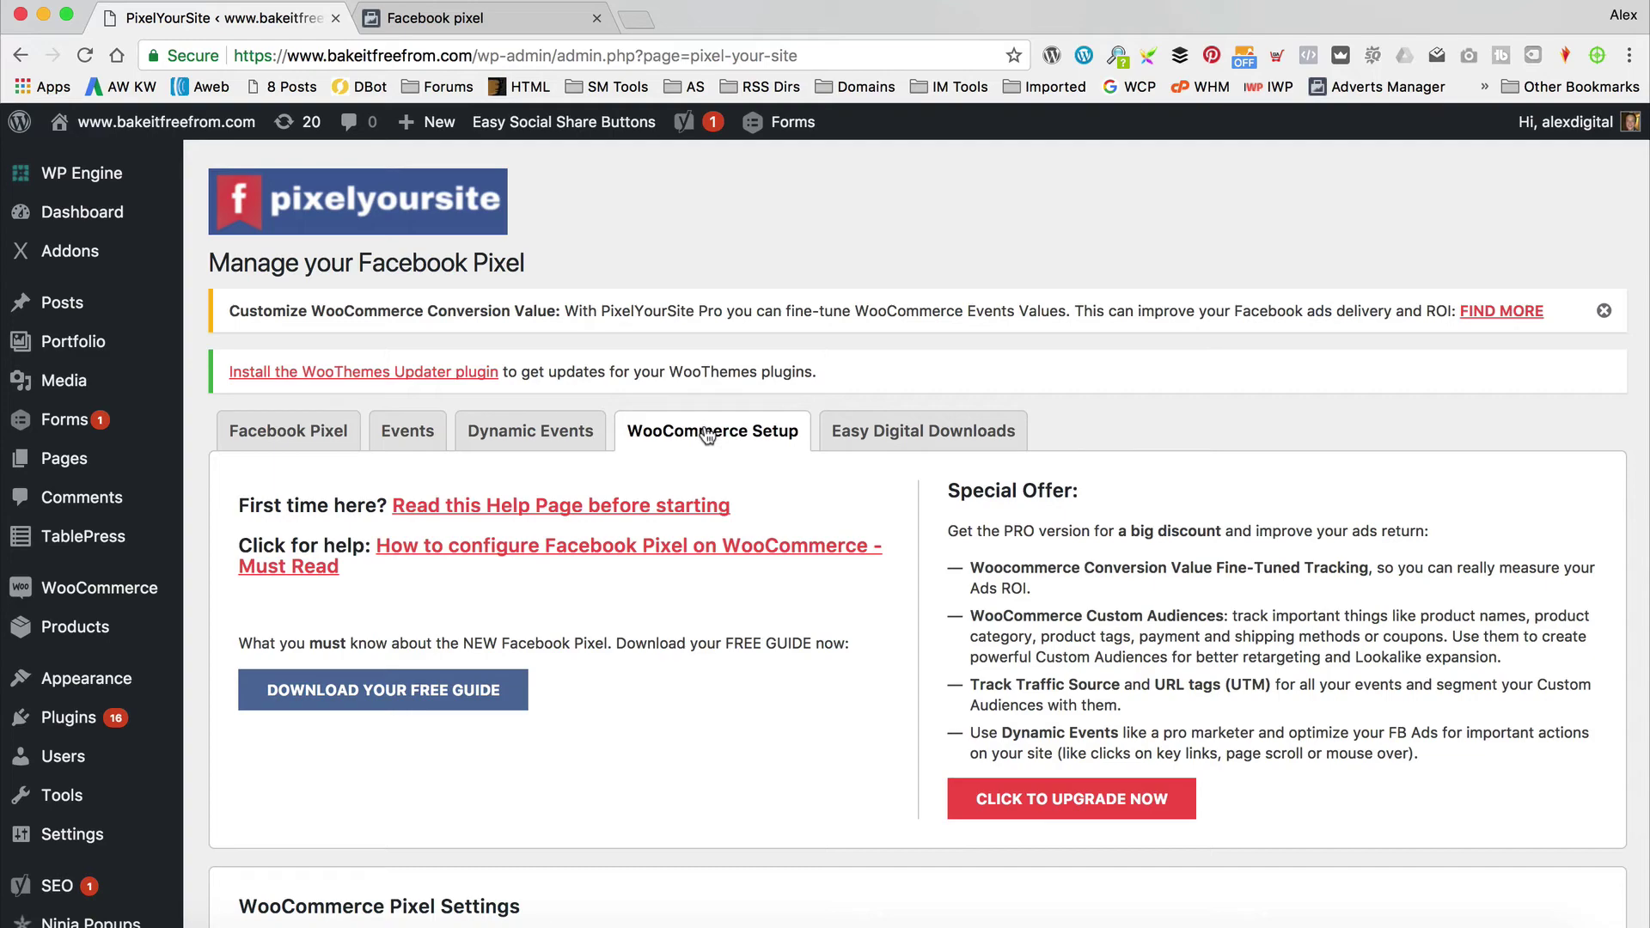
scroll(707, 436, "down", 7)
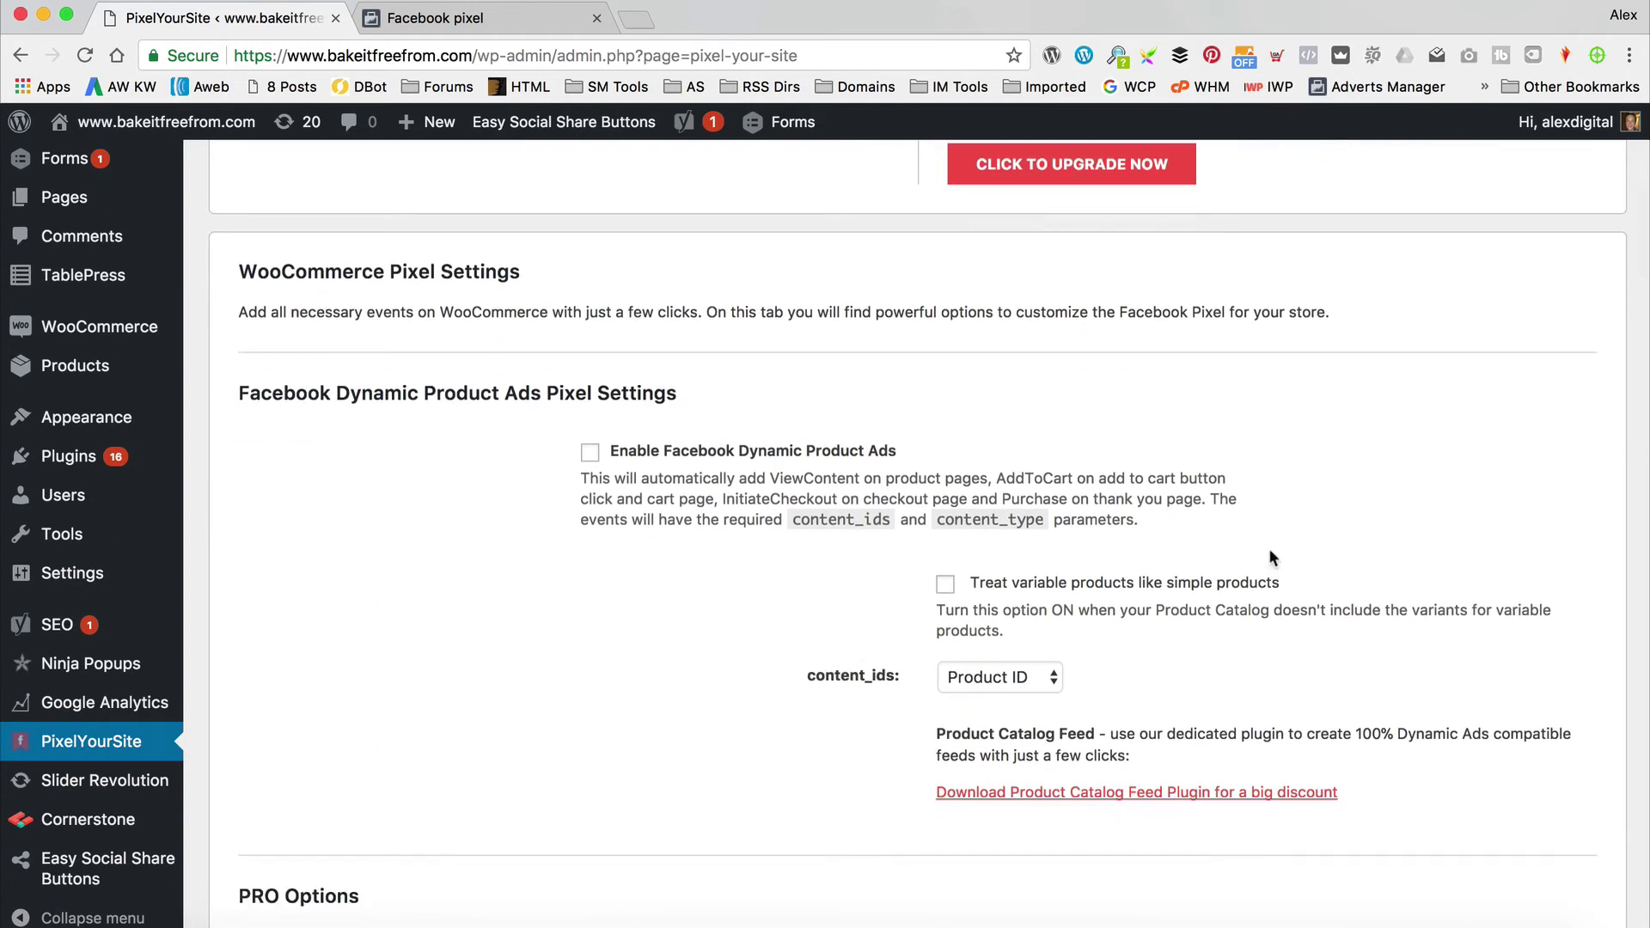
left_click(591, 454)
Review the WooCommerce event options, including InitiateCheckout and Purchase, and save the settings
scroll(1030, 470, "down", 5)
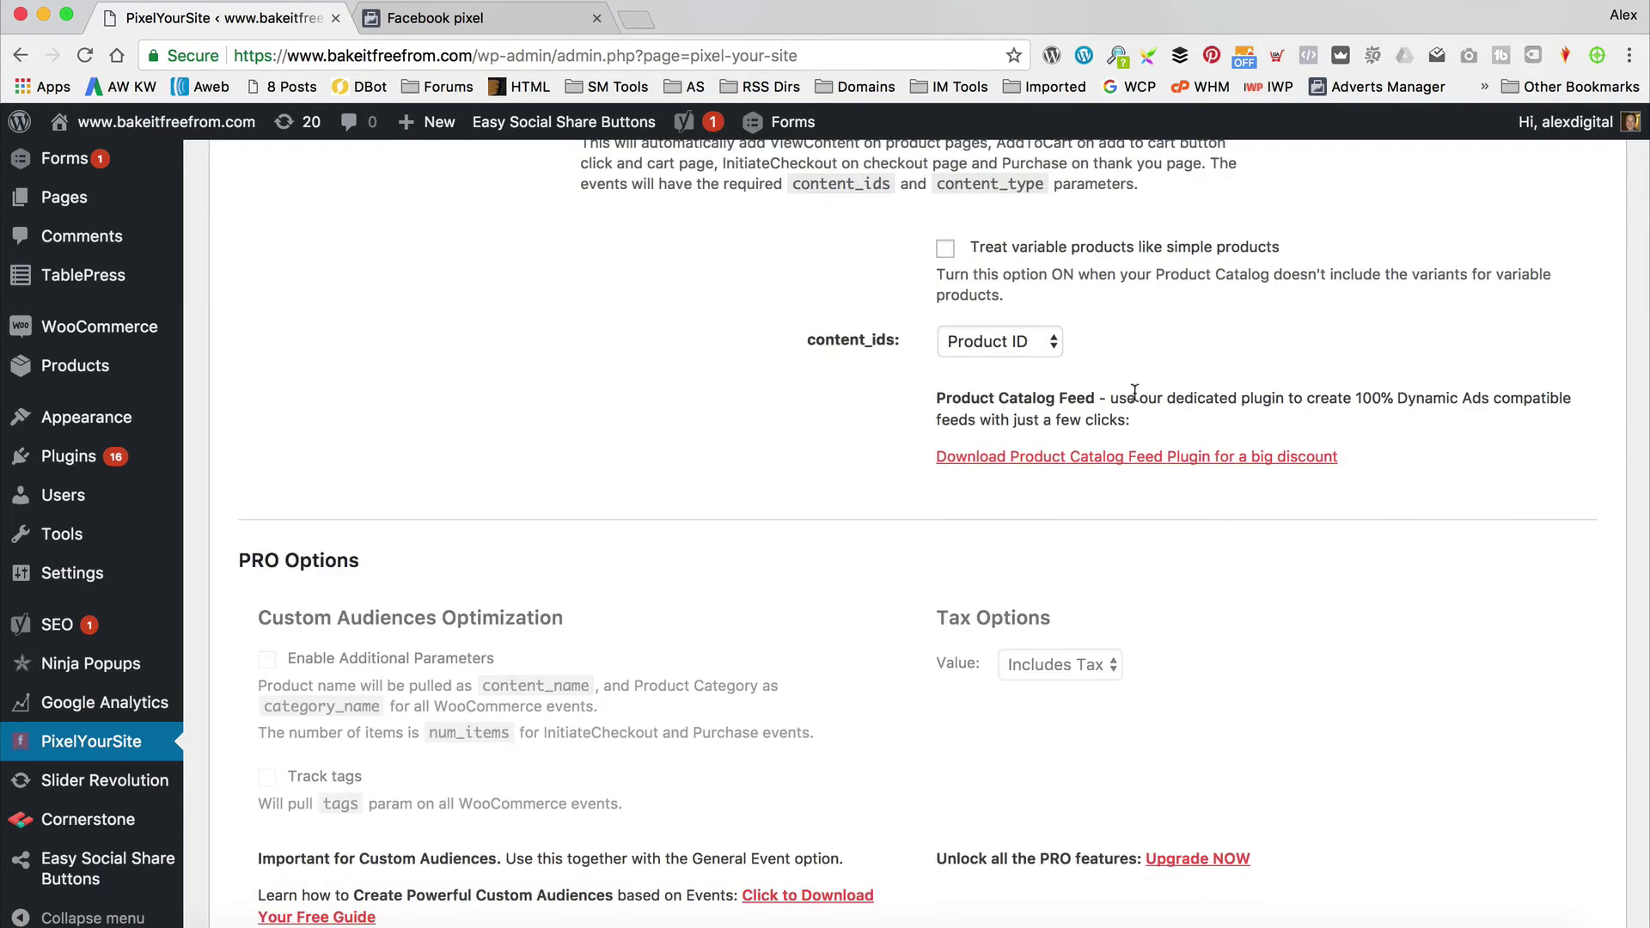
scroll(1134, 392, "down", 14)
scroll(1134, 392, "down", 6)
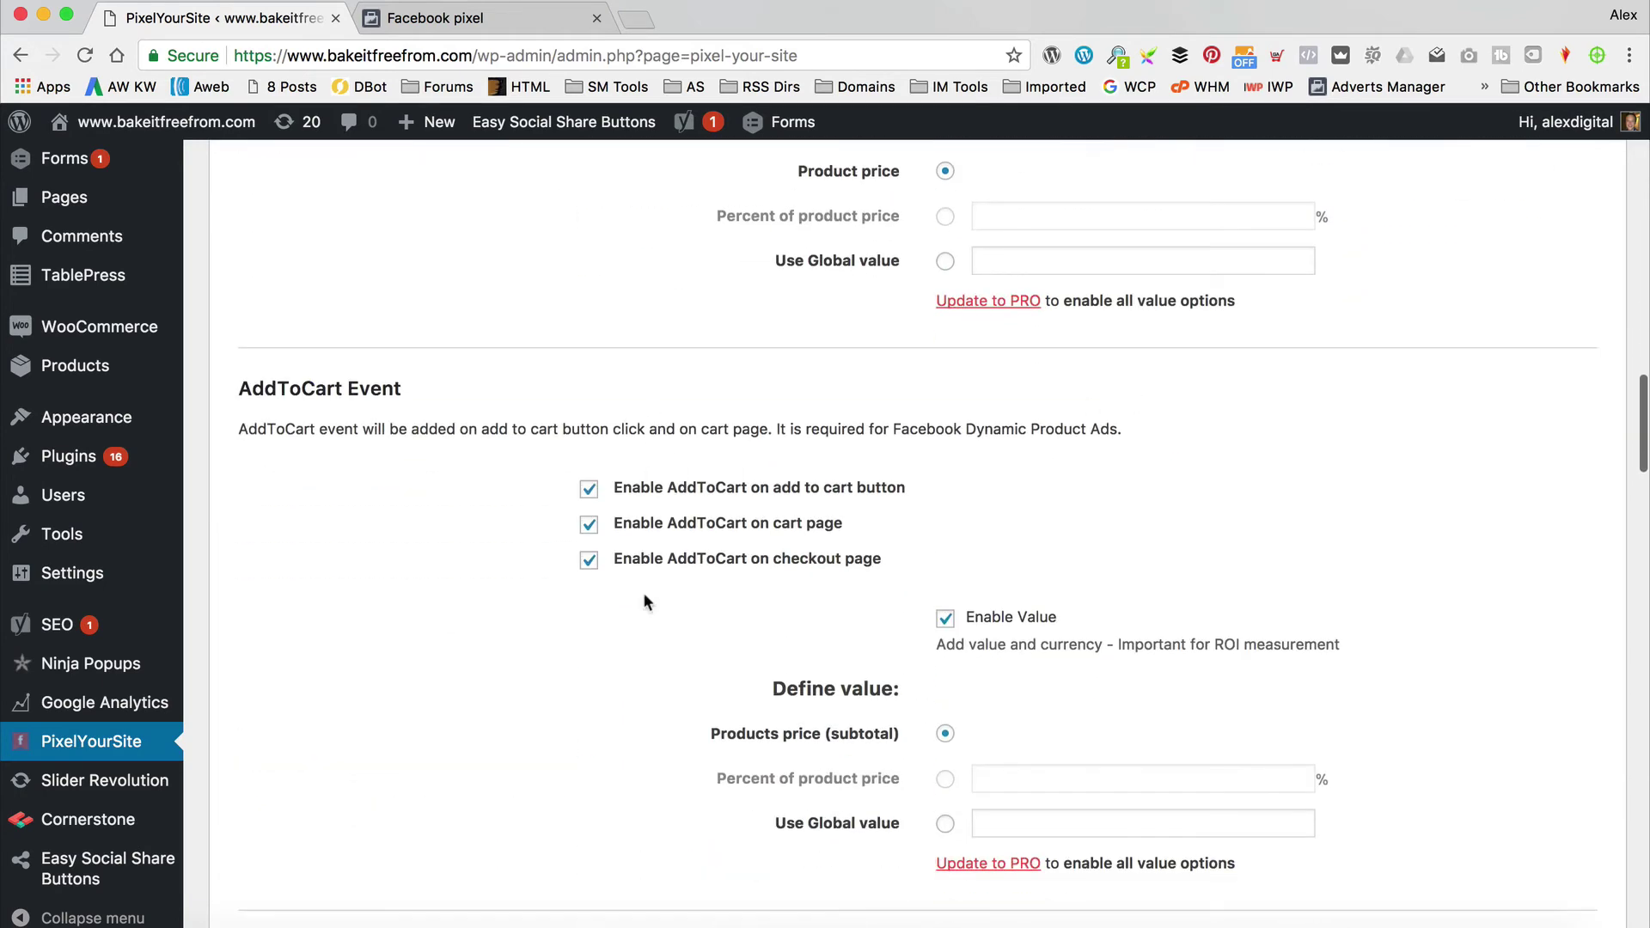
scroll(890, 477, "down", 2)
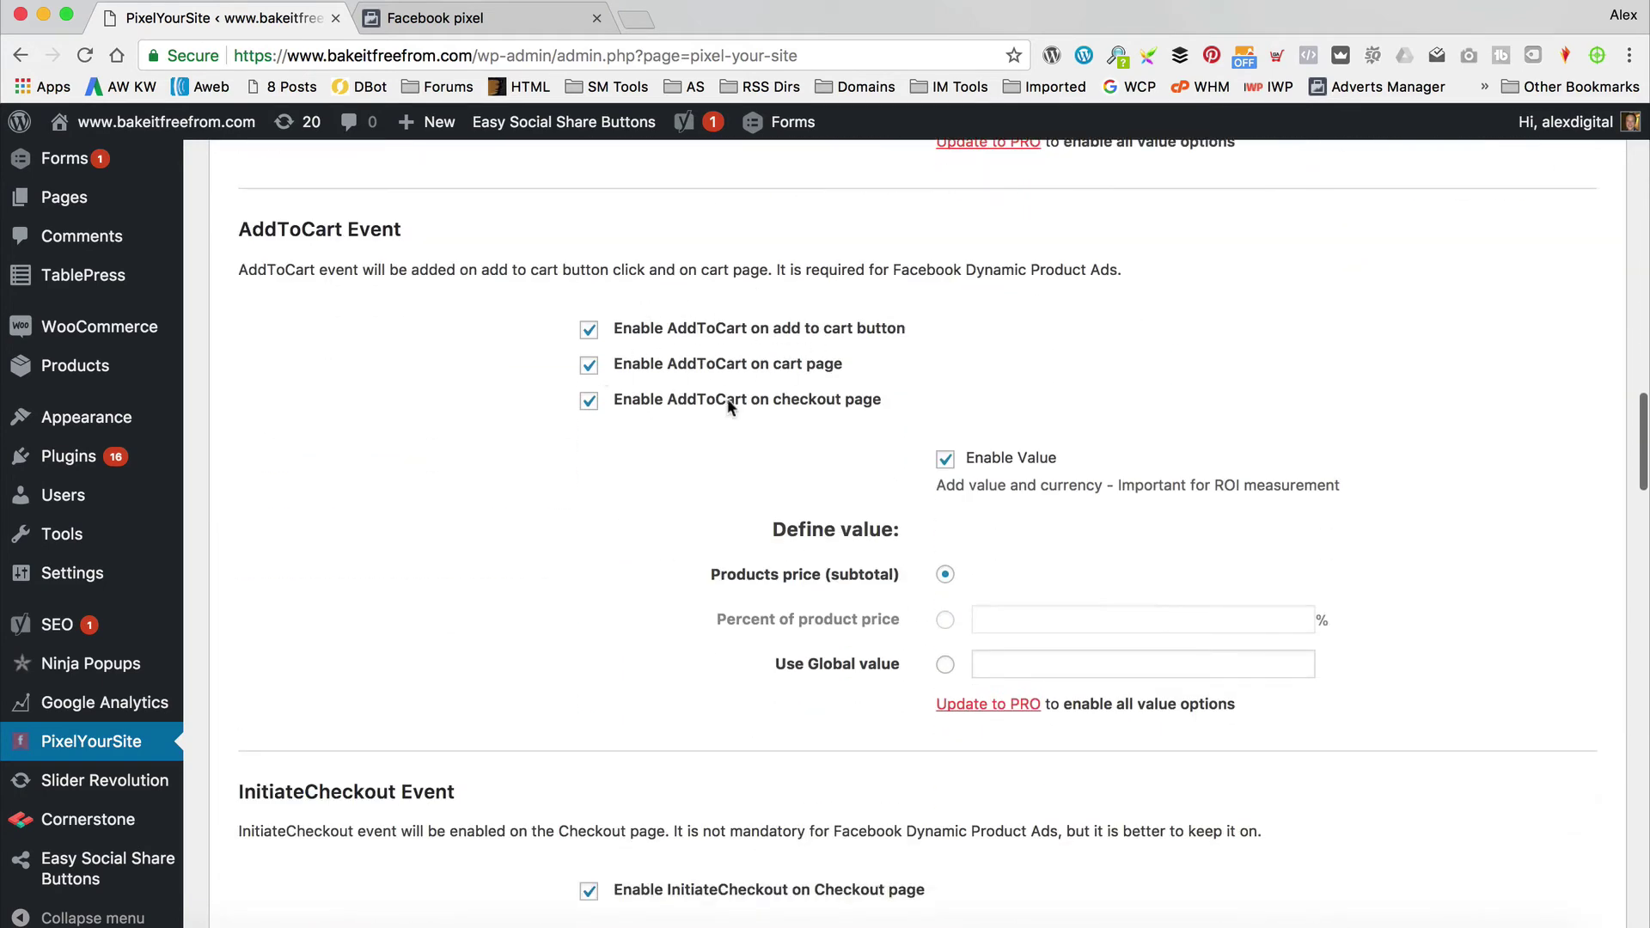
scroll(761, 371, "down", 4)
scroll(904, 509, "down", 8)
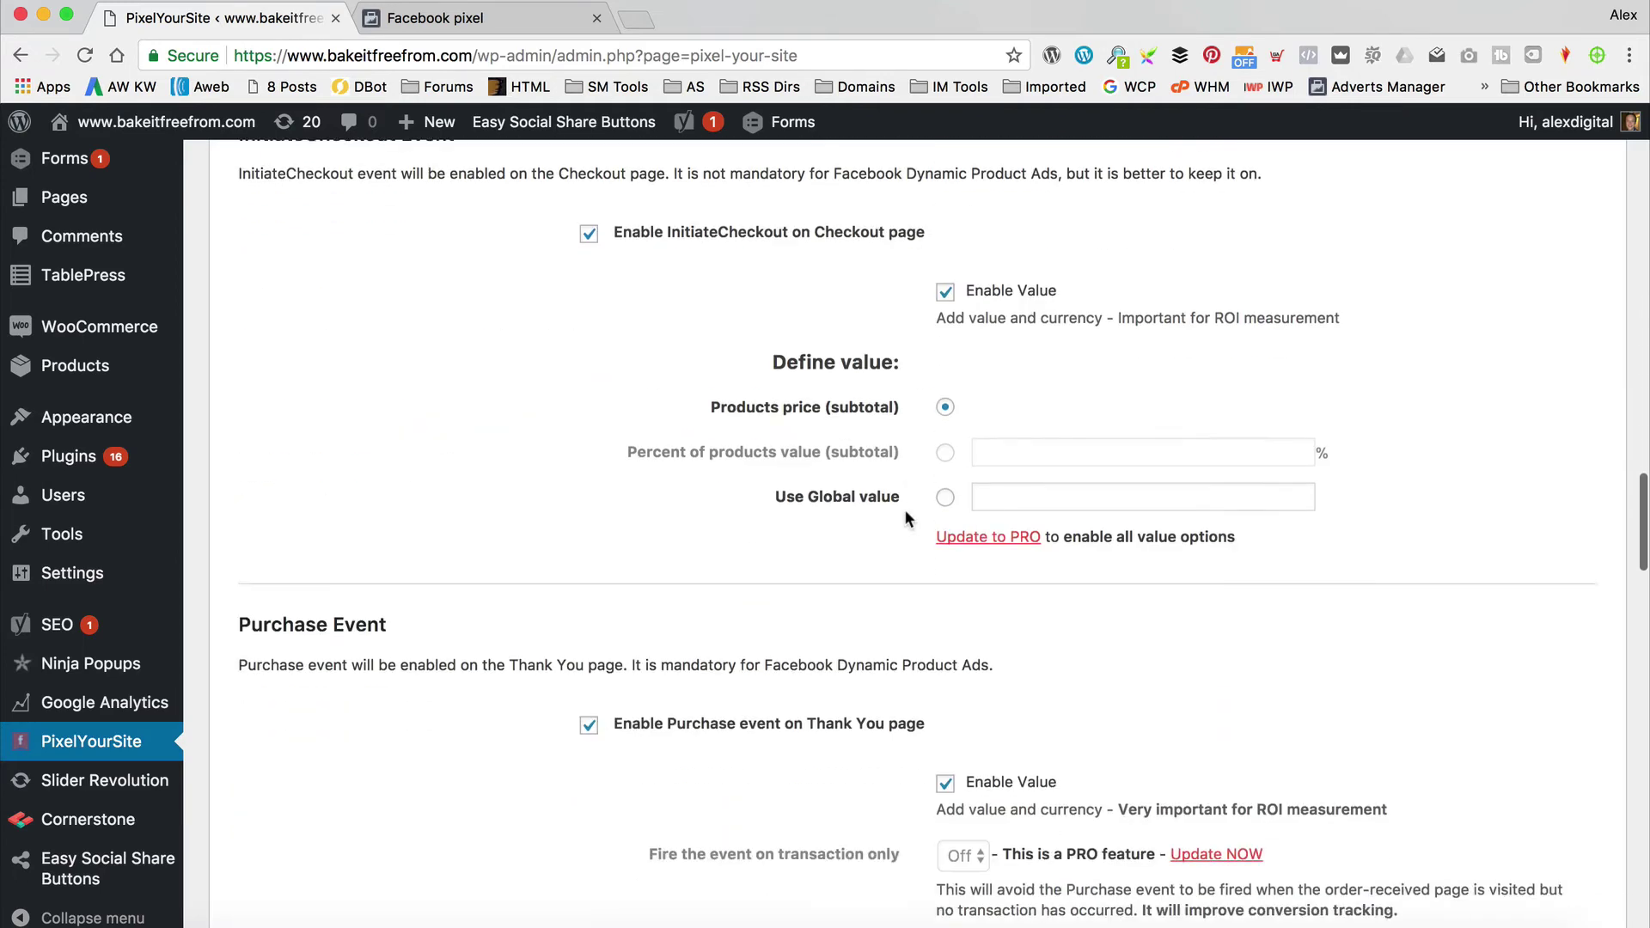
scroll(906, 507, "up", 3)
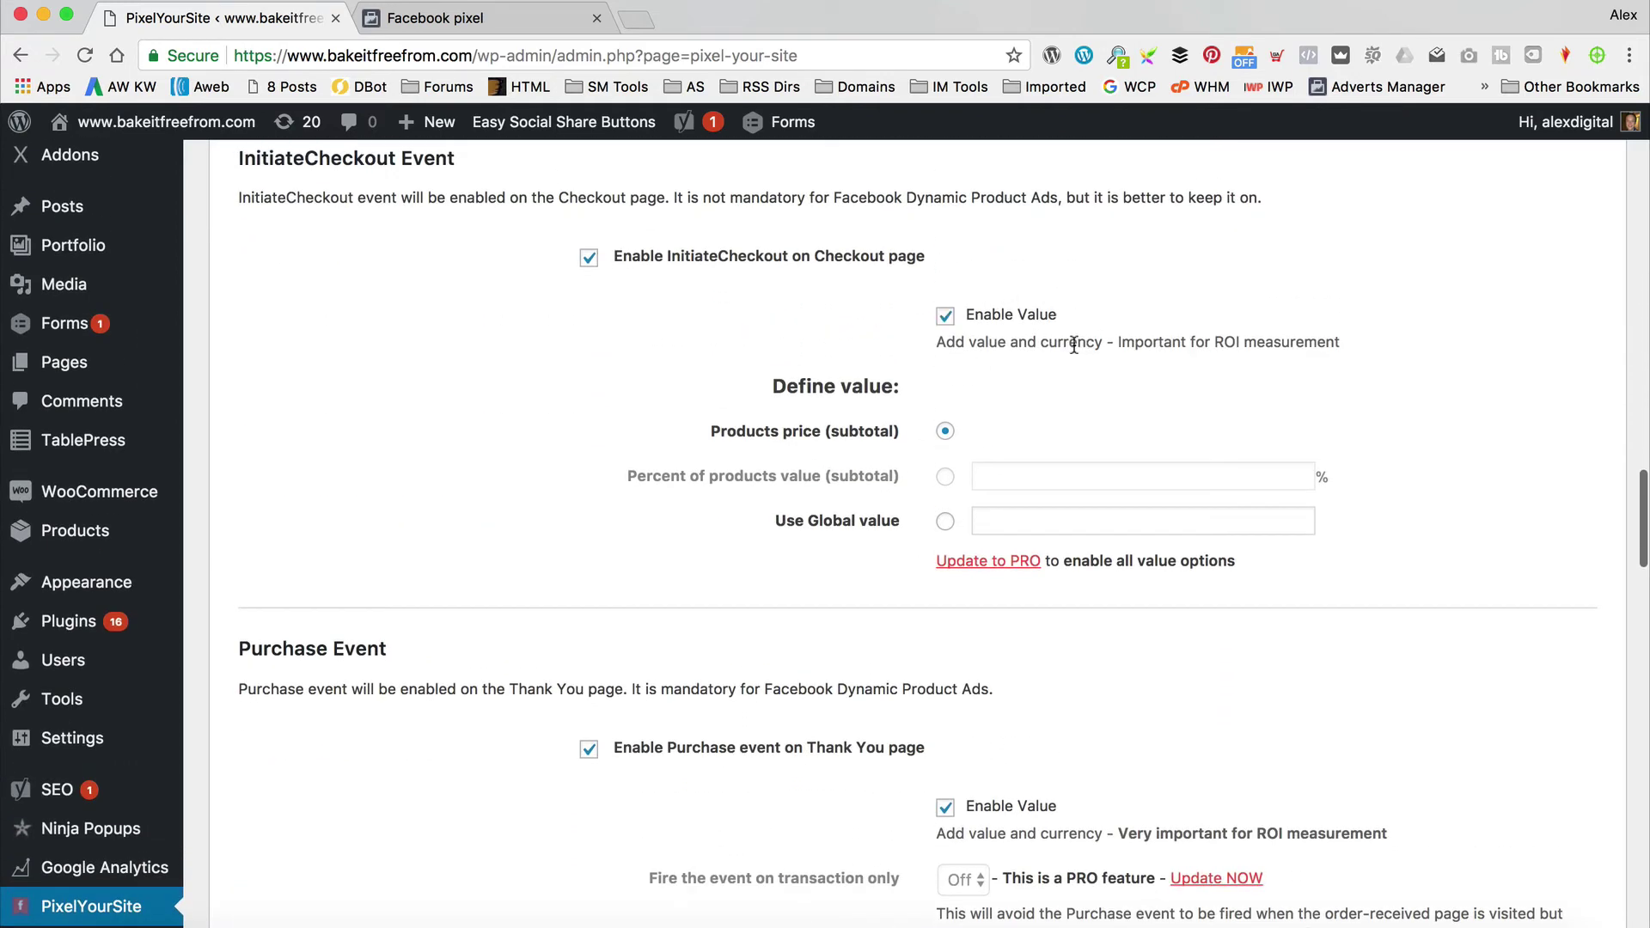
scroll(668, 385, "down", 1)
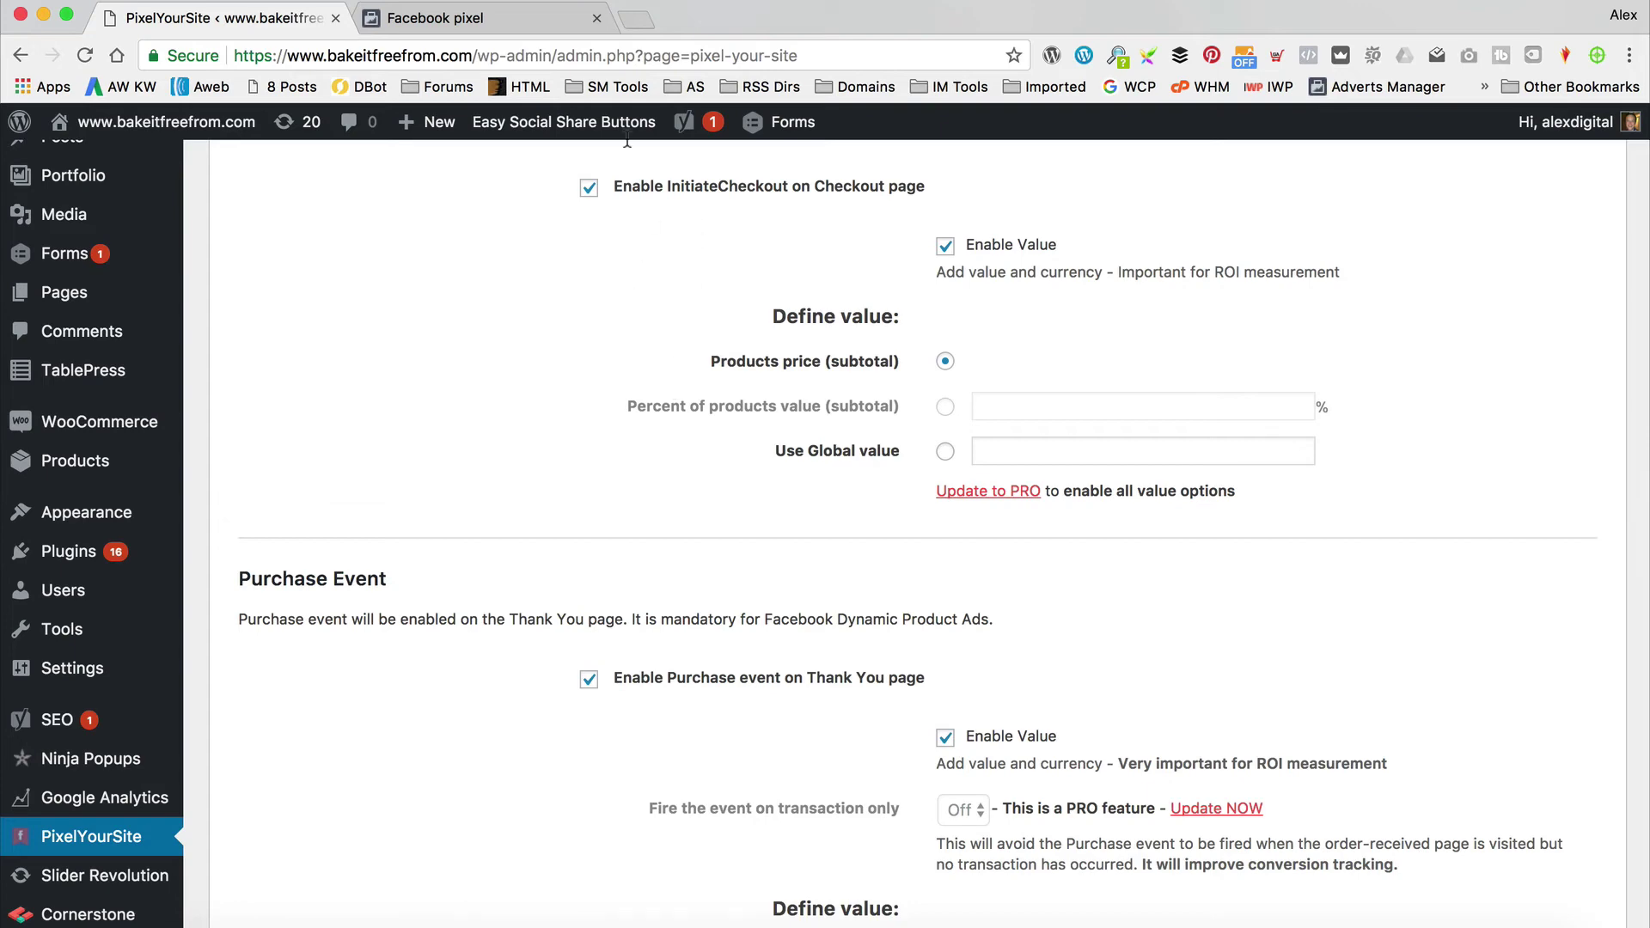
scroll(619, 352, "down", 6)
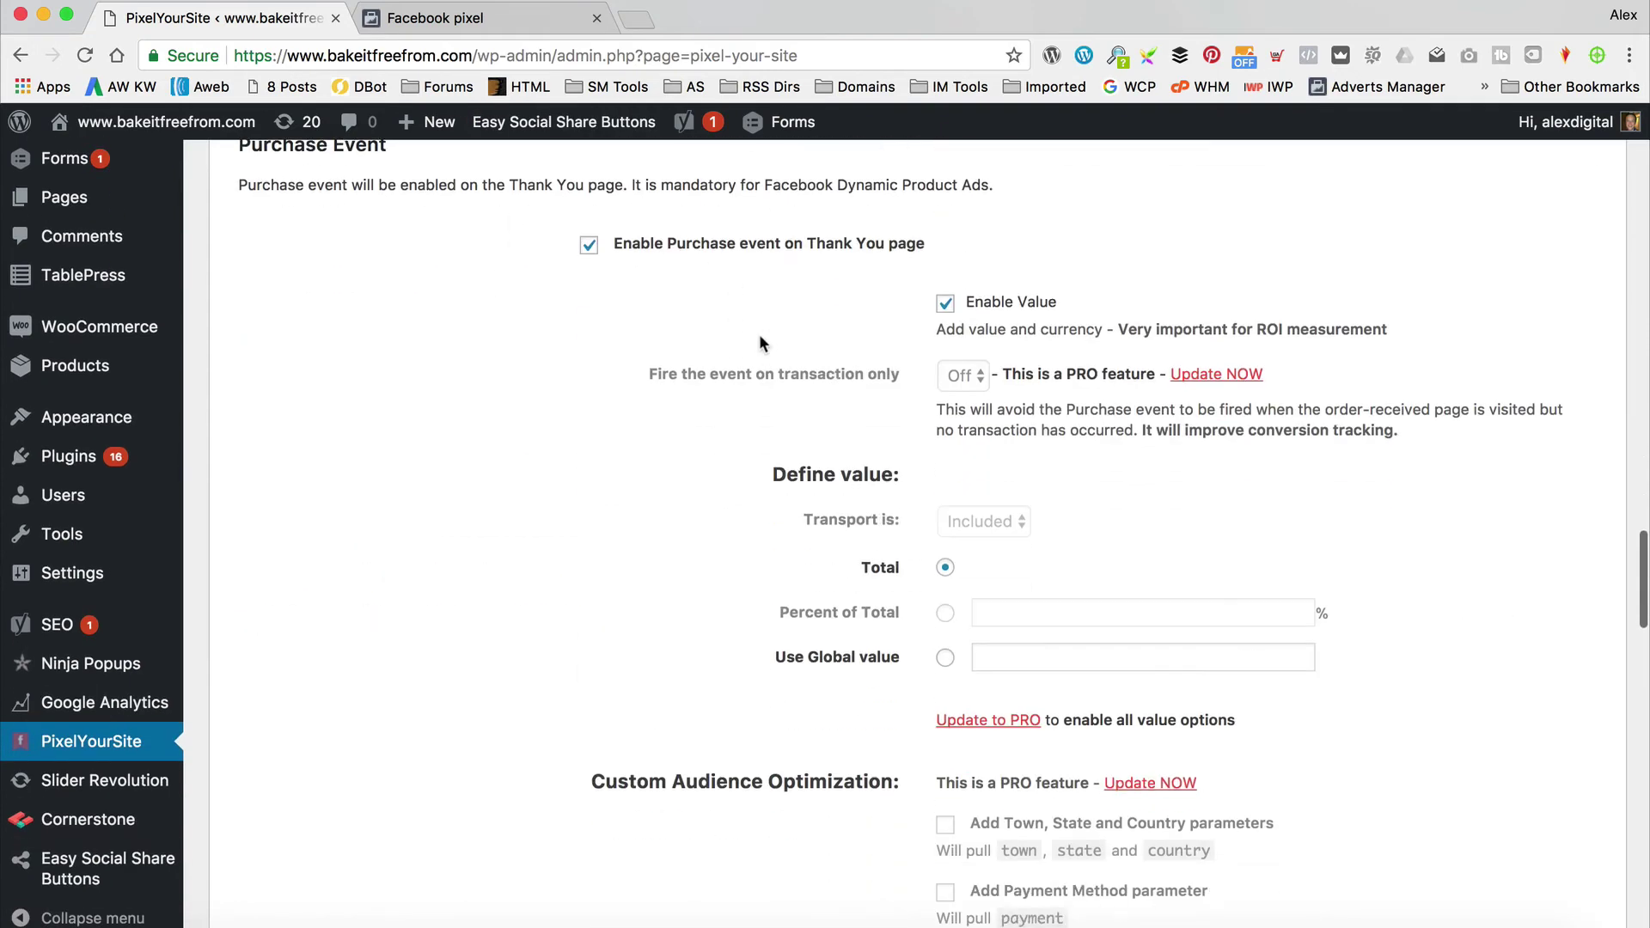
scroll(759, 342, "down", 4)
scroll(759, 342, "down", 5)
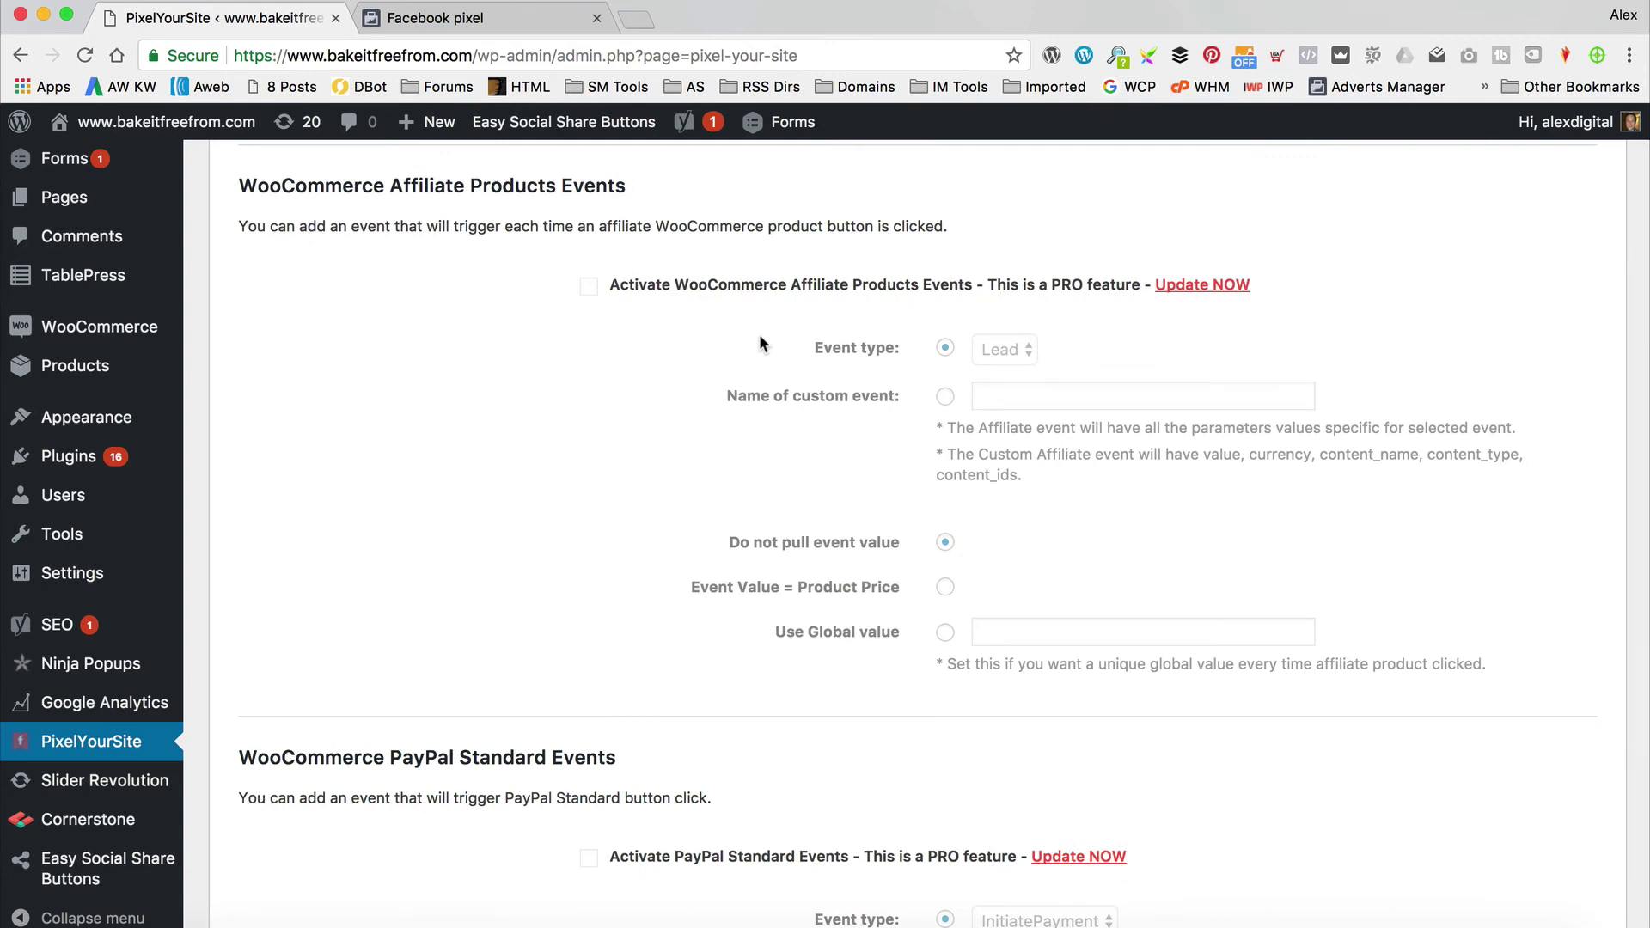
scroll(759, 342, "down", 5)
left_click(908, 814)
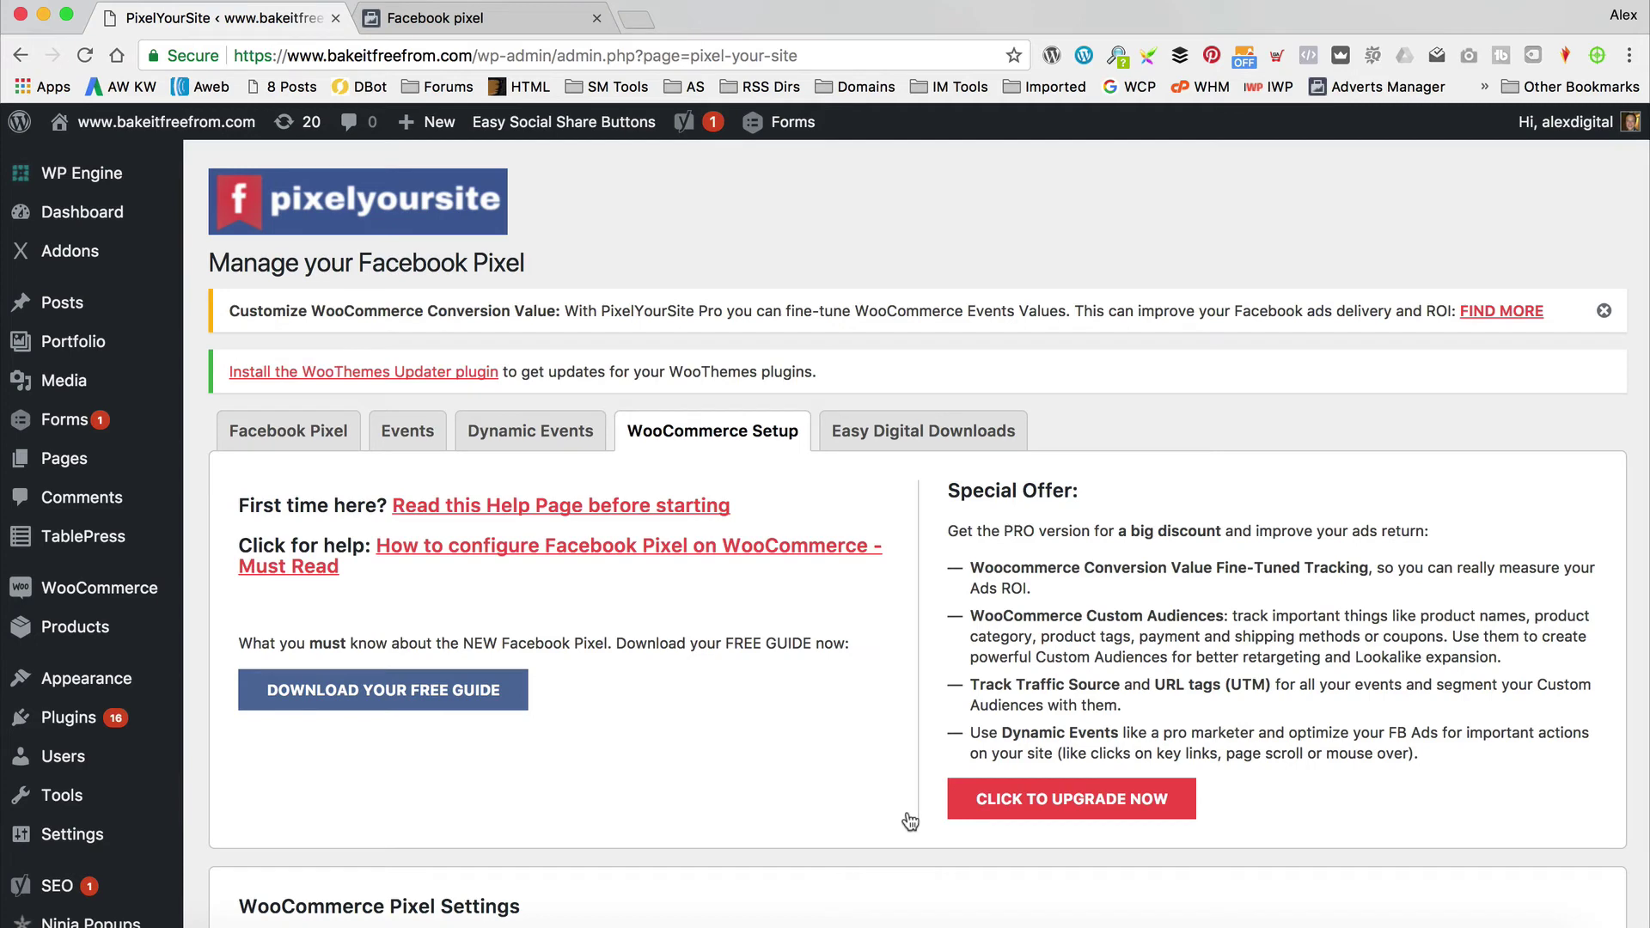
Visit the live bakeitfreefrom store and confirm in Pixel Helper that one pixel fires PageView
mouse_move(206, 129)
left_click(200, 163)
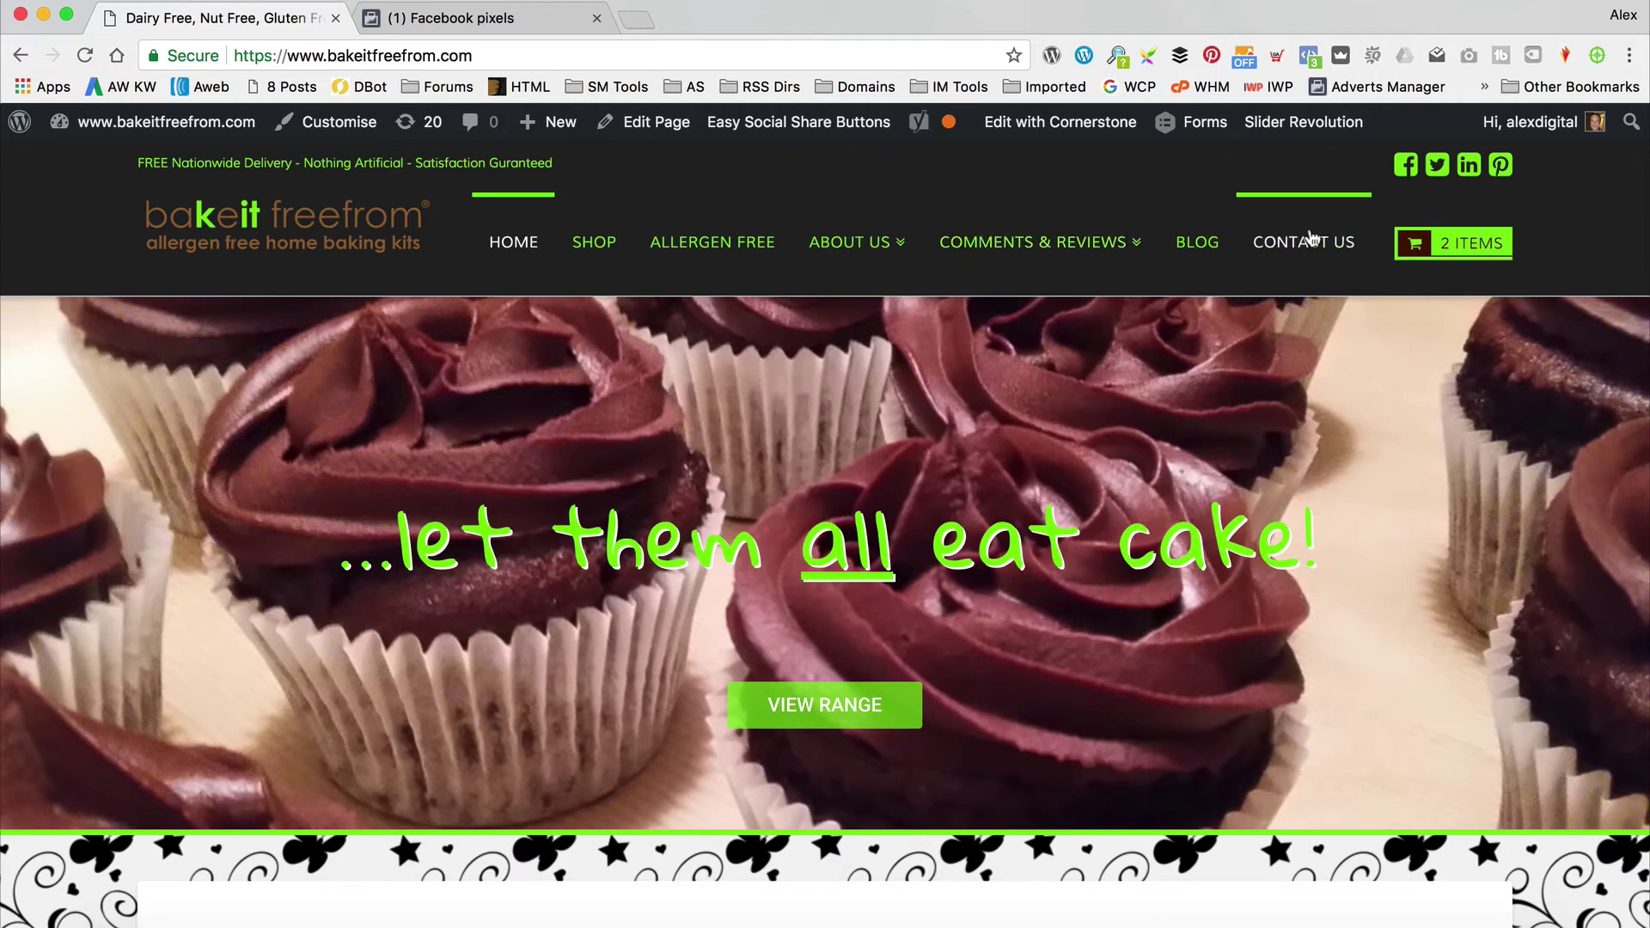
left_click(1304, 58)
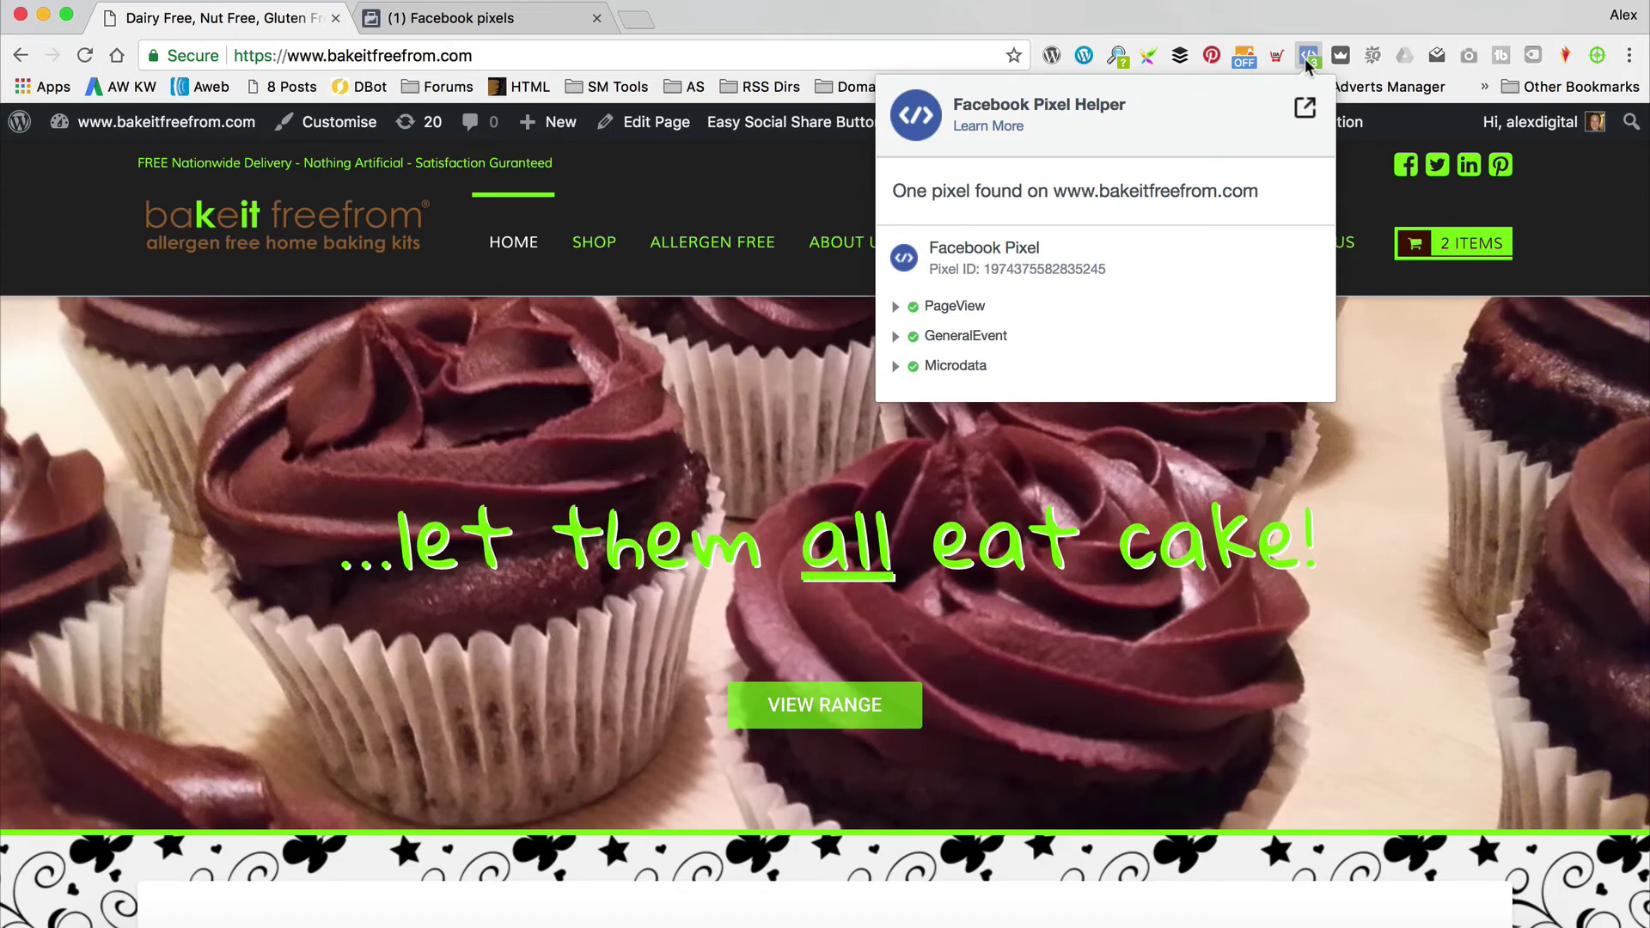
left_click(971, 465)
scroll(1023, 384, "down", 5)
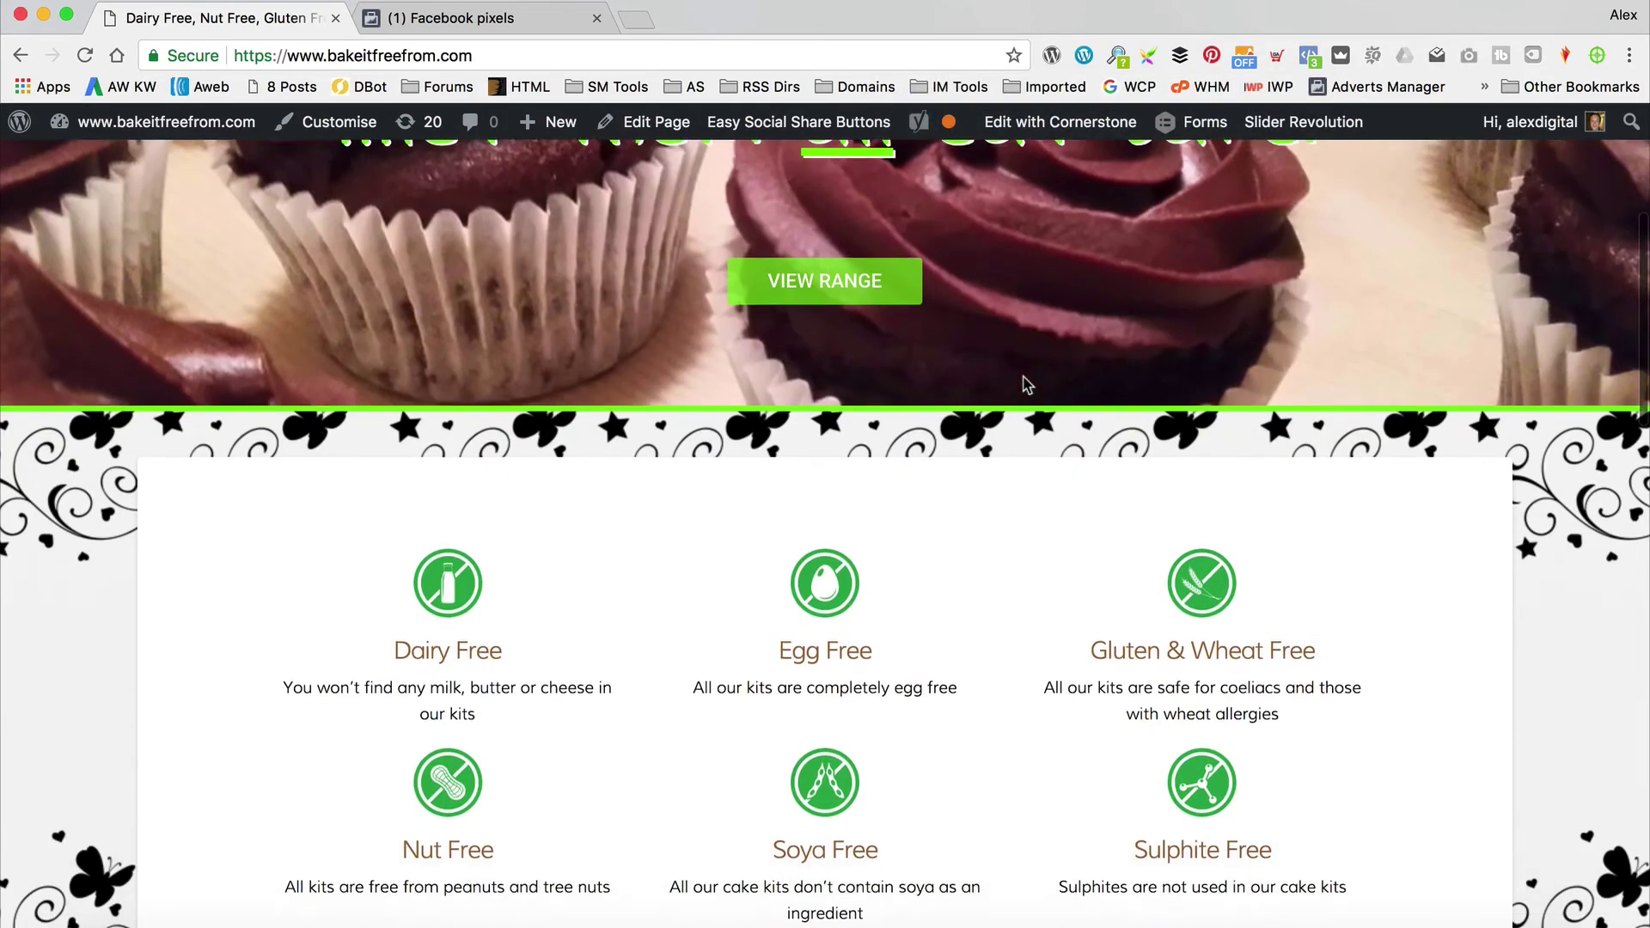
scroll(1022, 378, "up", 6)
scroll(1031, 370, "down", 10)
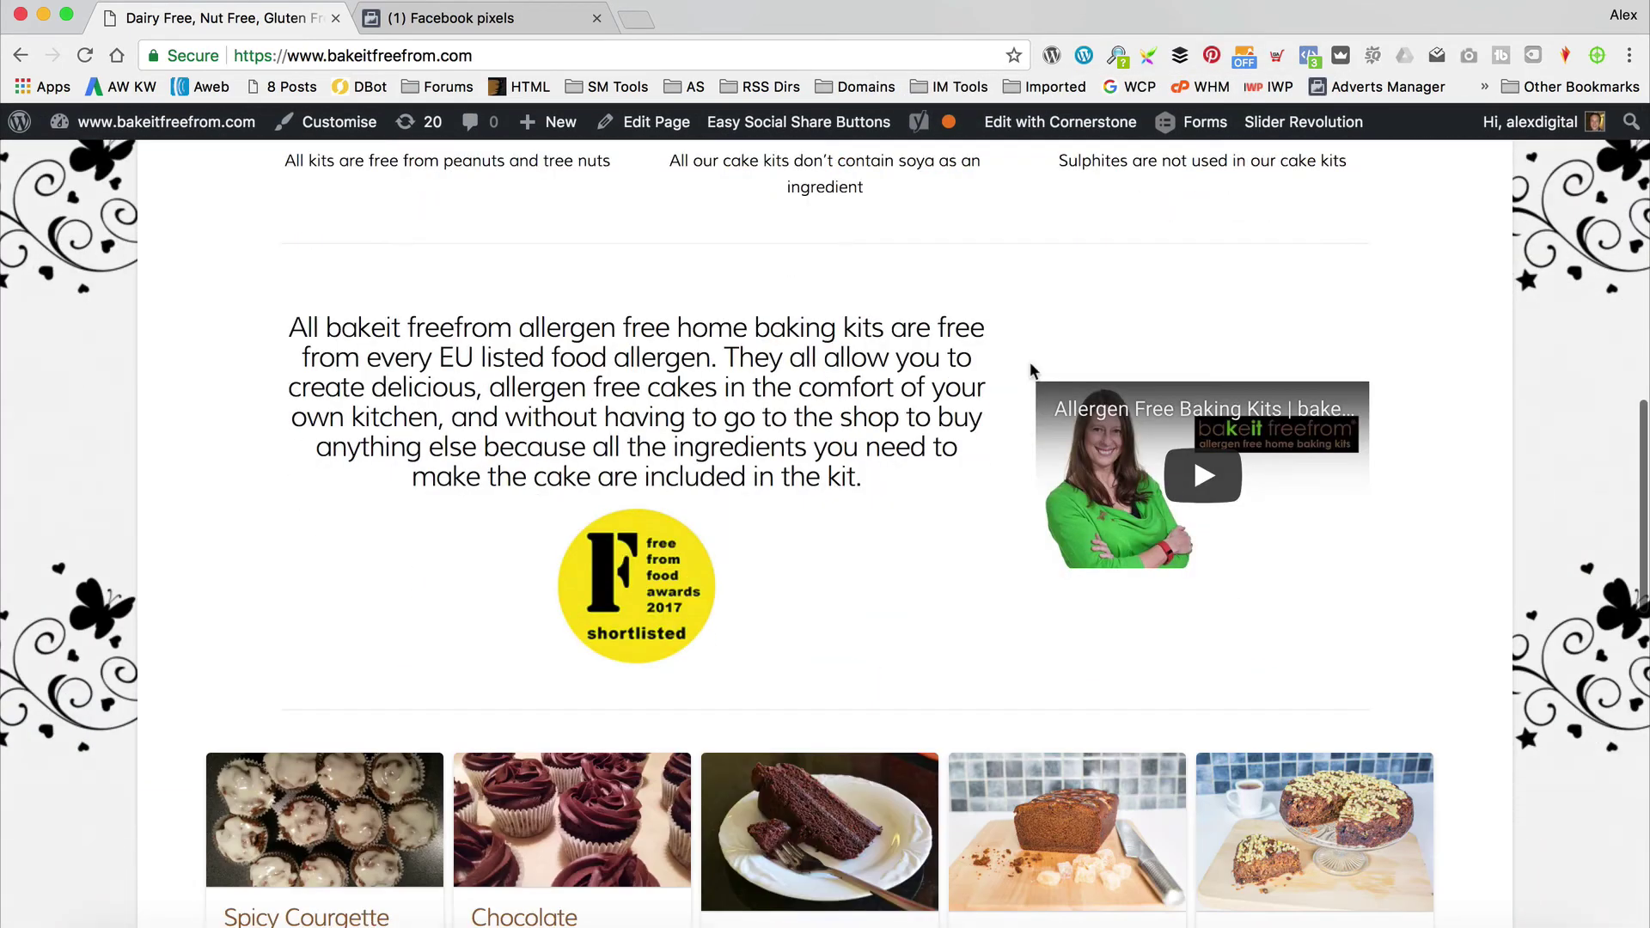
Open the Spicy Courgette Muffins Kit and choose Pine Kernels filling with Lemon glazing
left_click(289, 599)
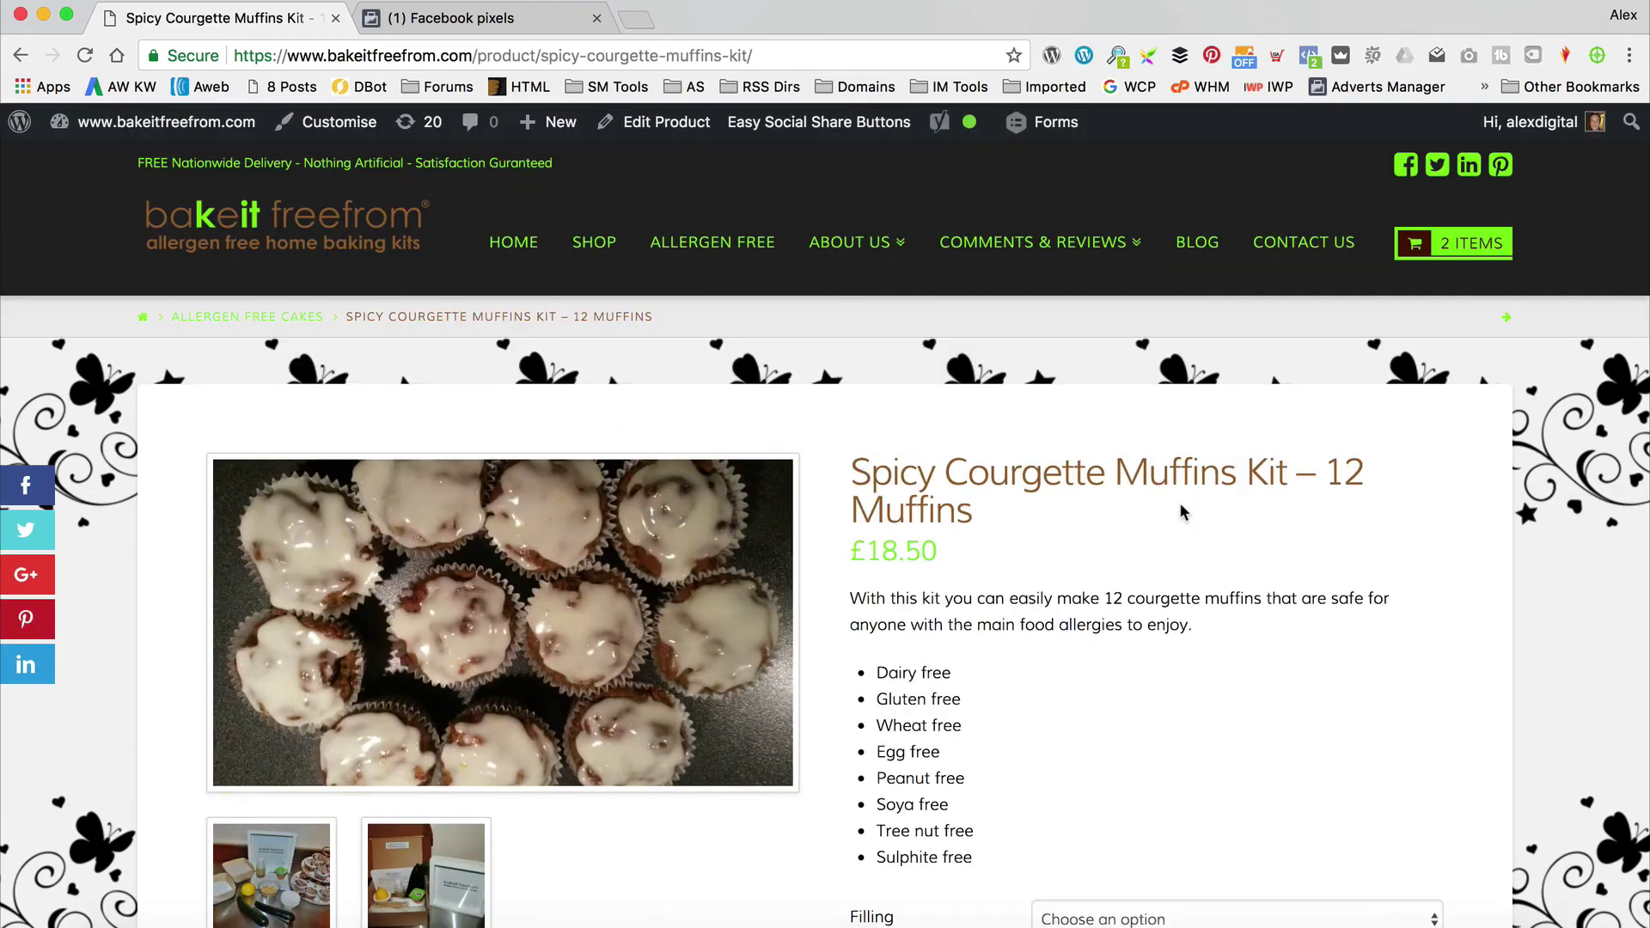
scroll(1211, 472, "down", 3)
scroll(1225, 483, "down", 1)
left_click(1229, 619)
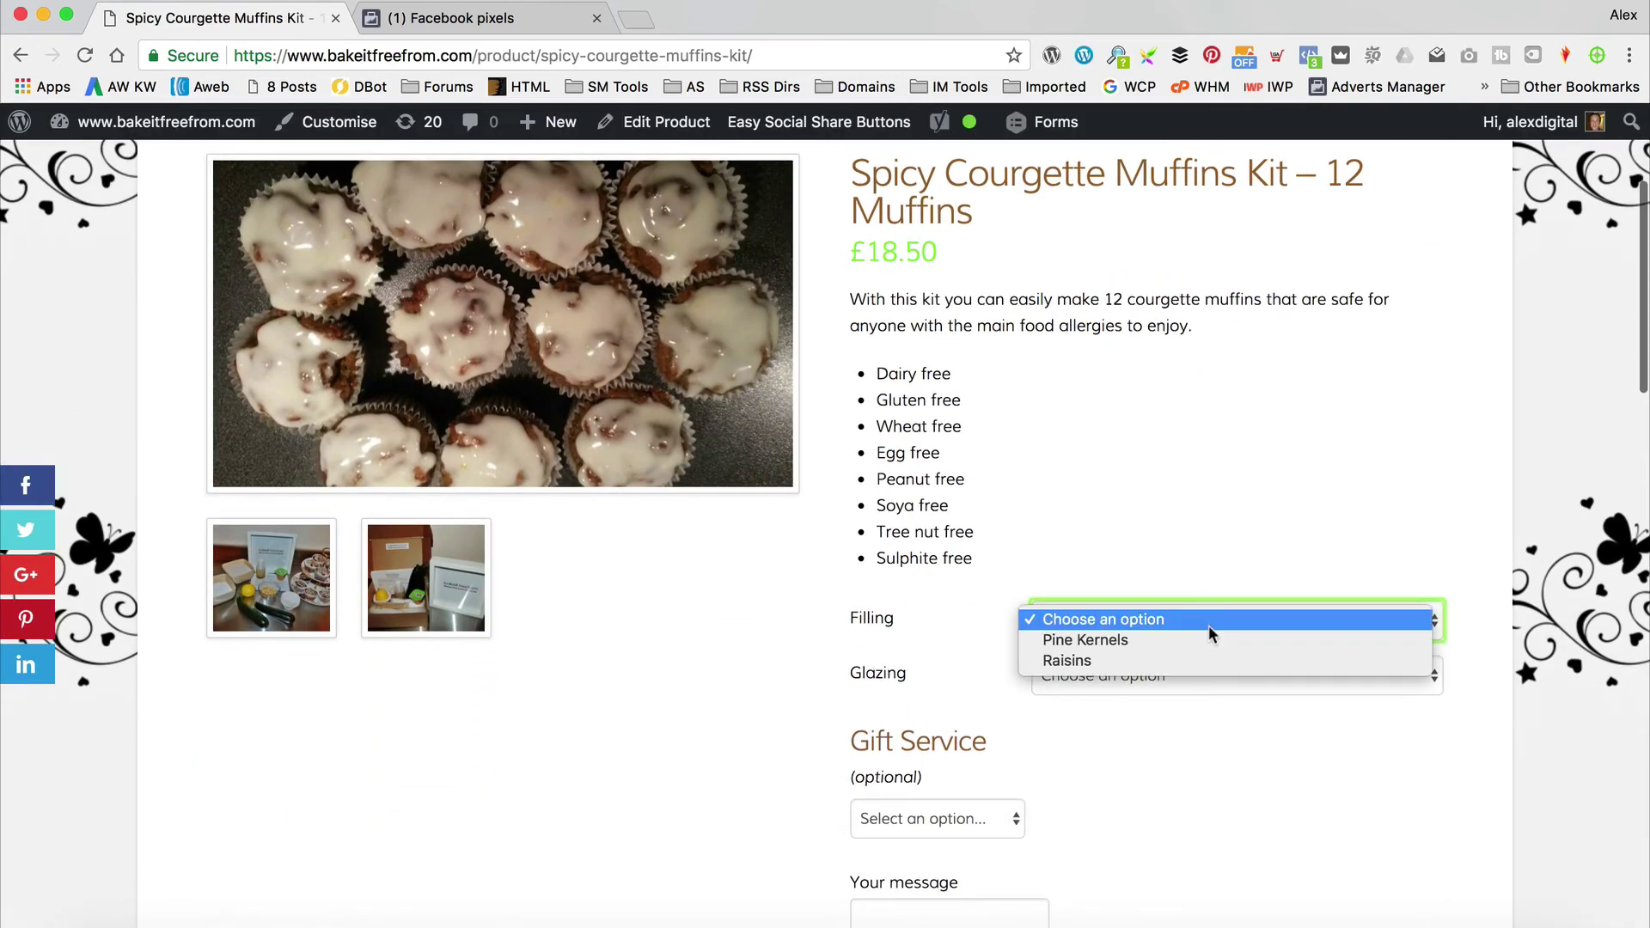
left_click(1210, 640)
left_click(1210, 677)
left_click(1204, 688)
Inspect the ViewContent event details for the product page in Facebook Pixel Helper
left_click(1309, 55)
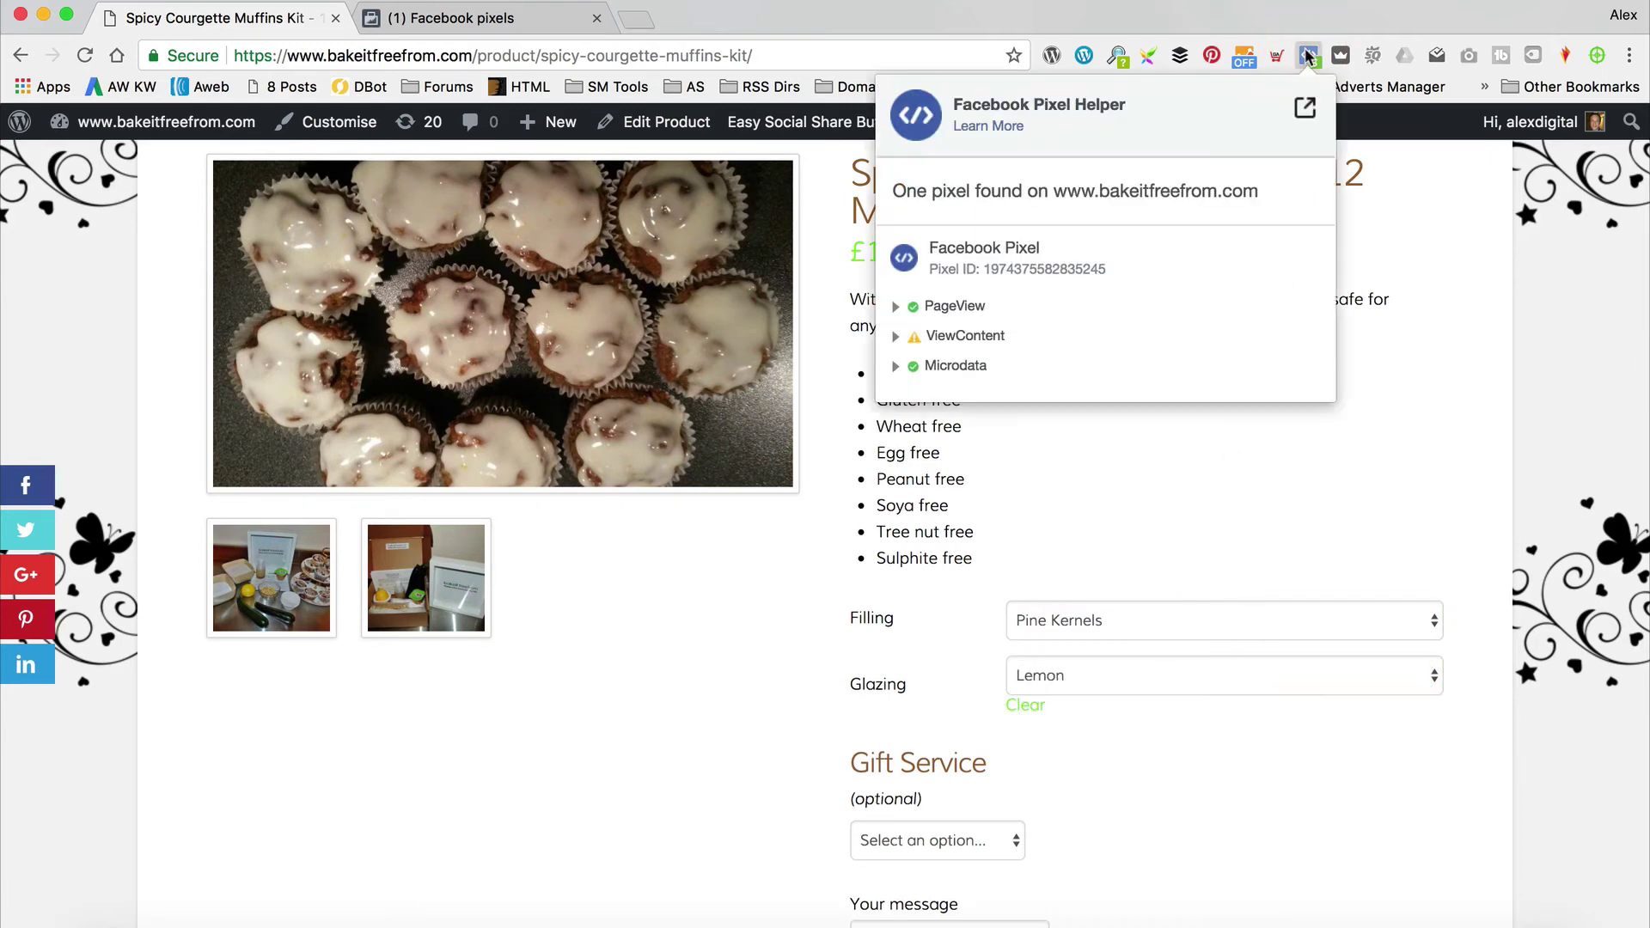
left_click(902, 338)
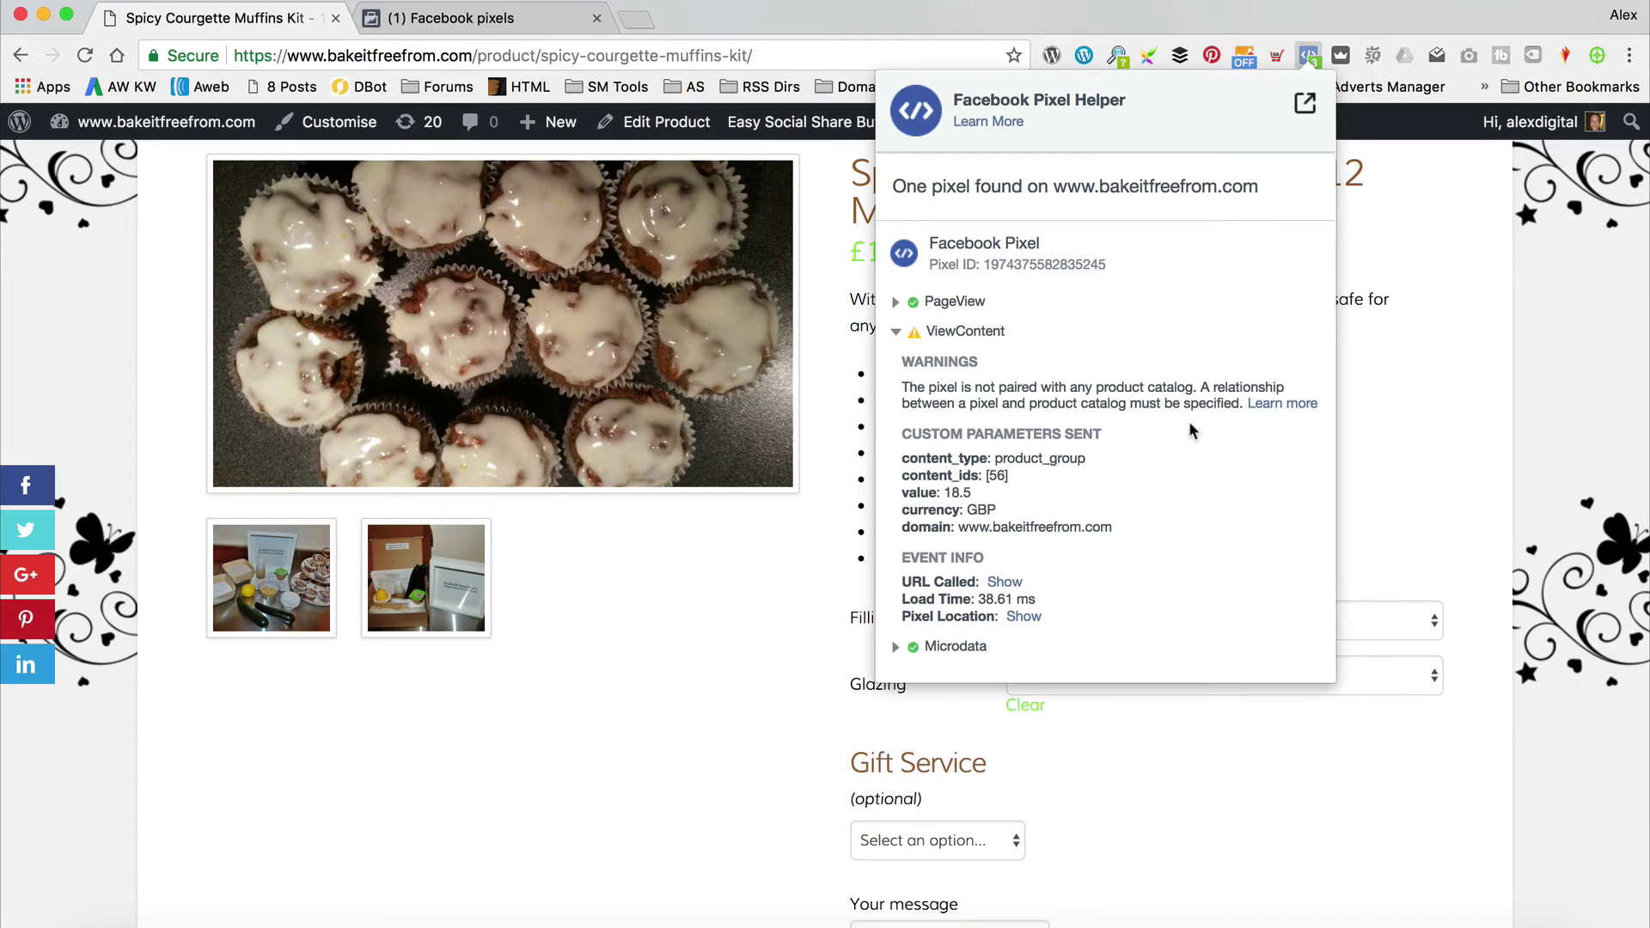
left_click(904, 335)
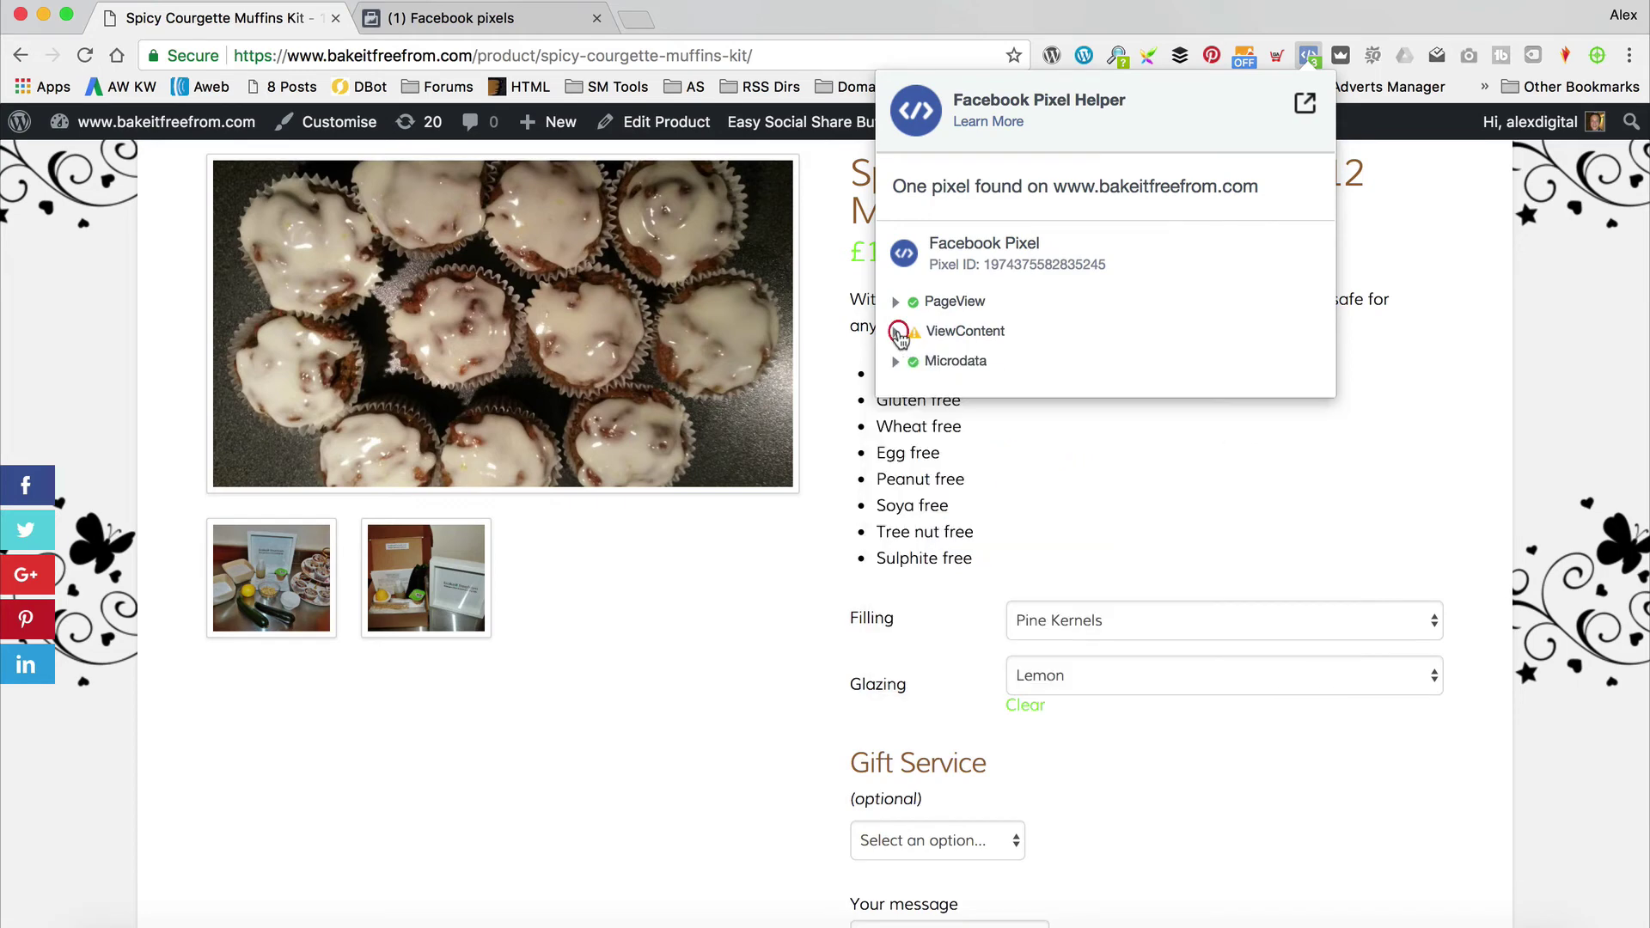
left_click(1456, 395)
scroll(1375, 347, "down", 2)
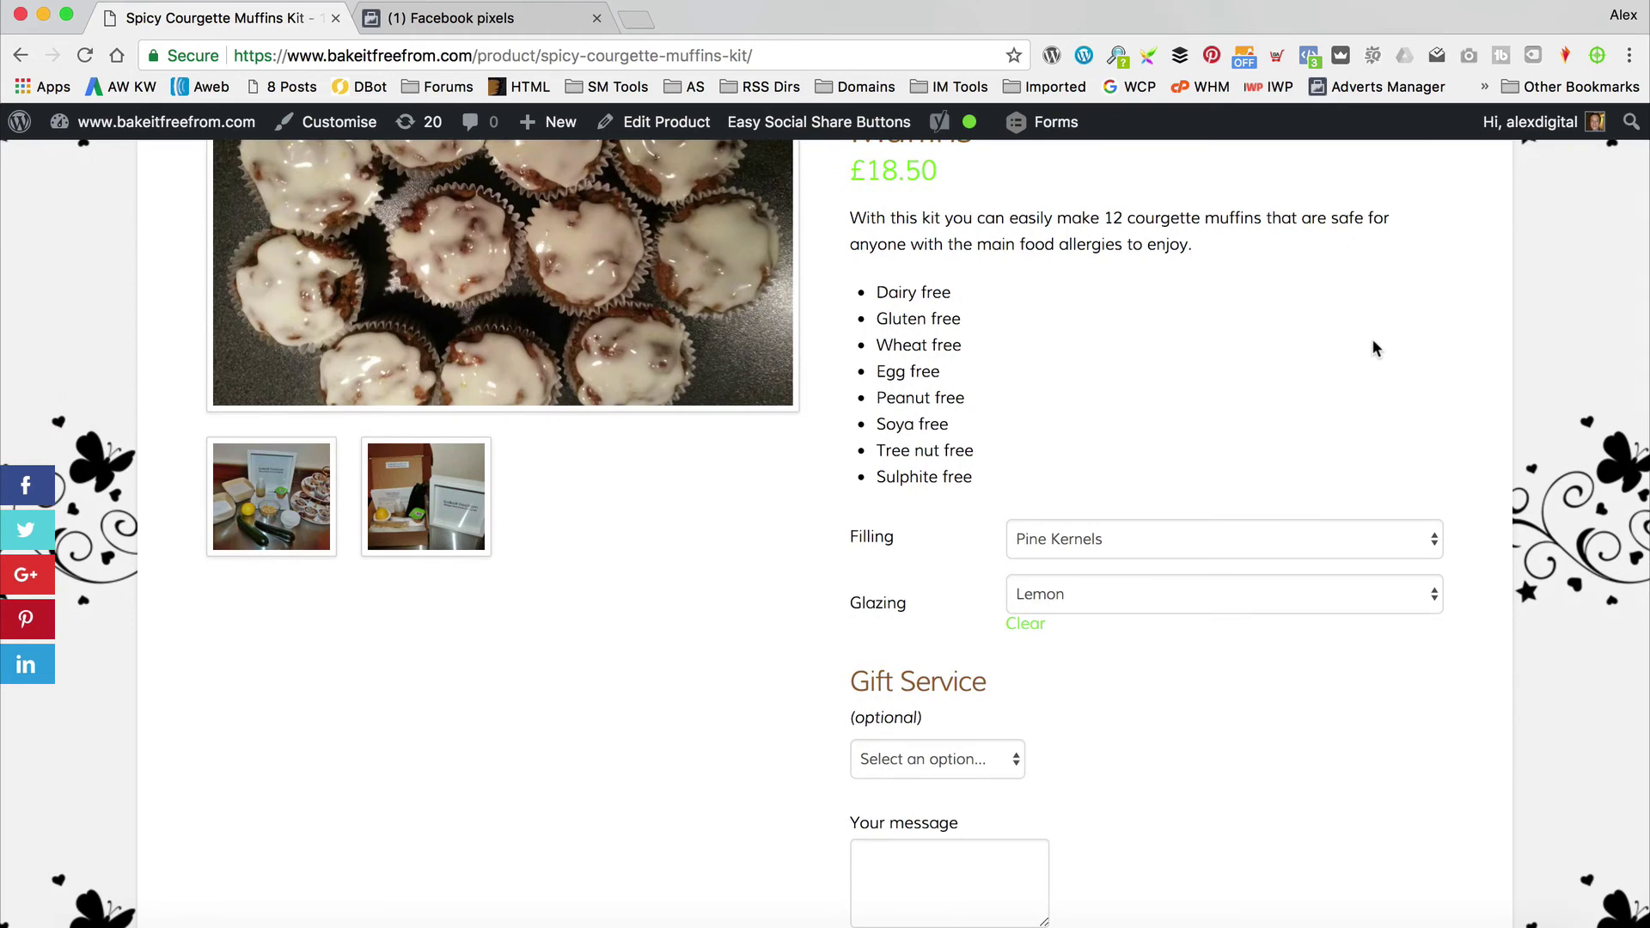
scroll(1071, 258, "down", 4)
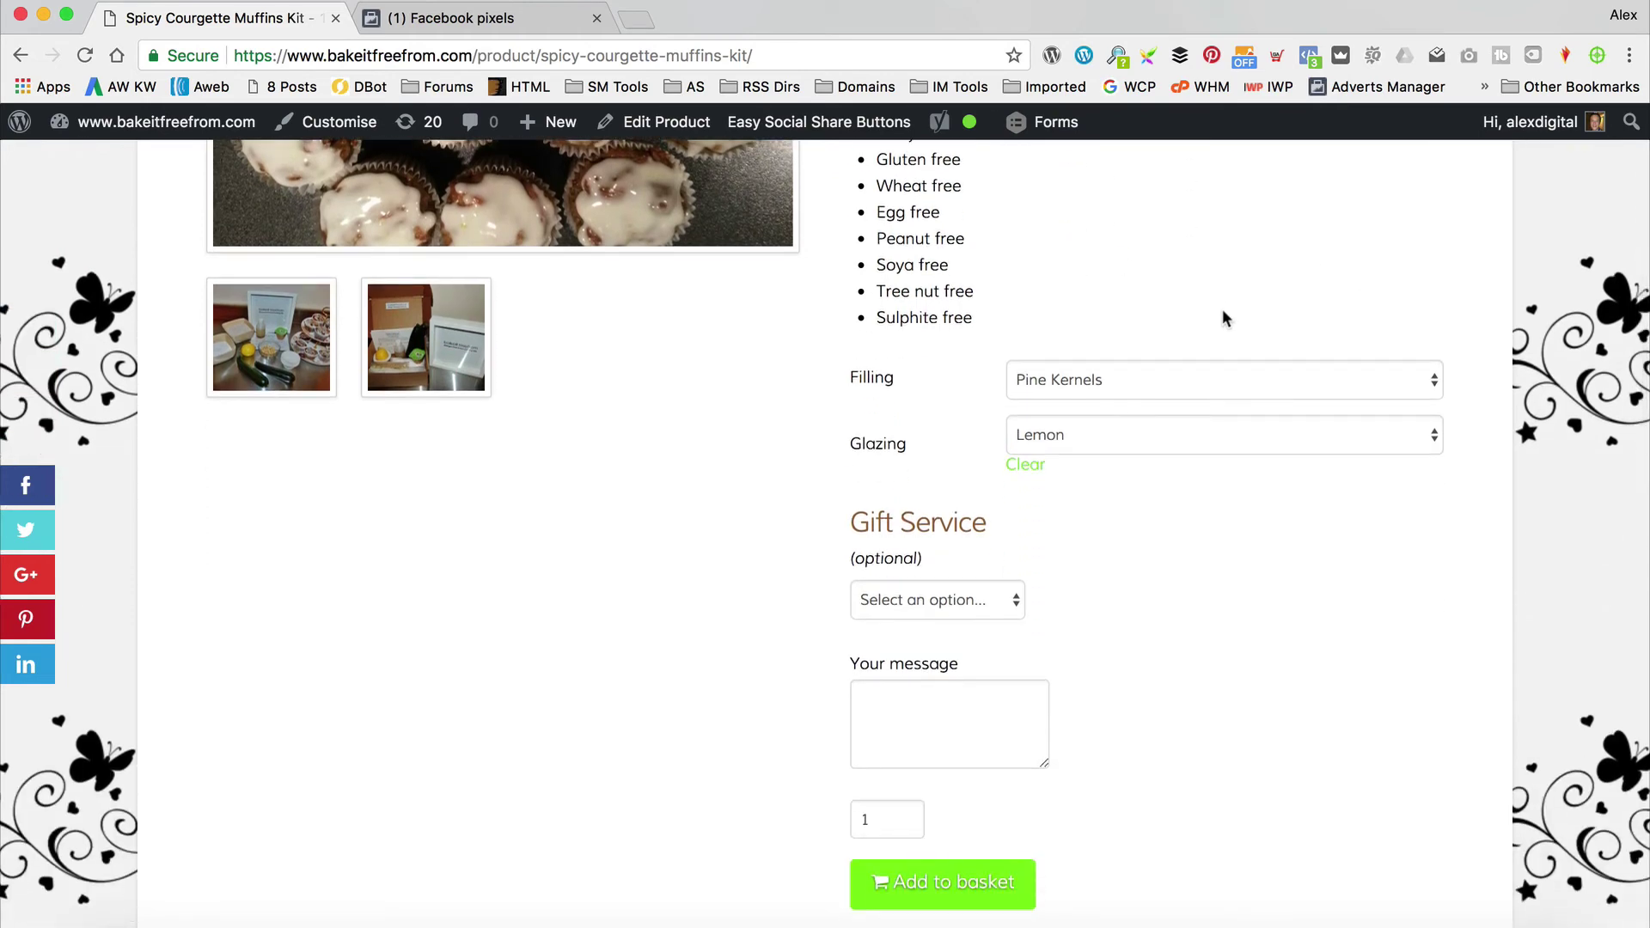
scroll(1222, 308, "down", 2)
Add the muffin kit to the basket and inspect the AddToCart event parameters in Pixel Helper
left_click(892, 806)
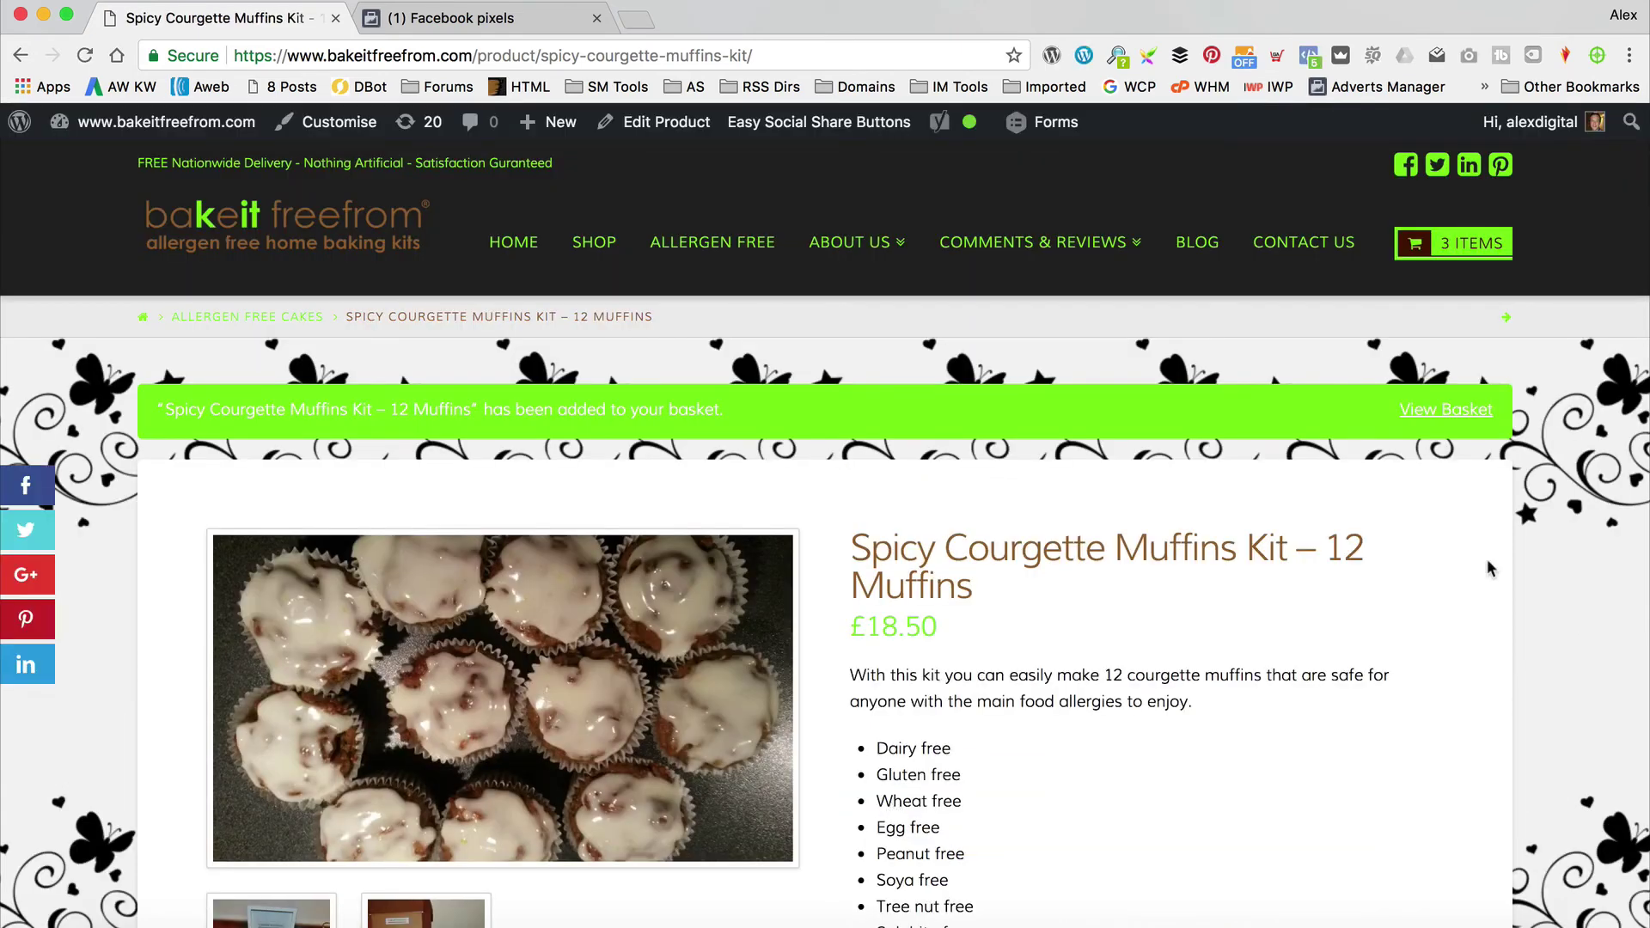
left_click(1309, 56)
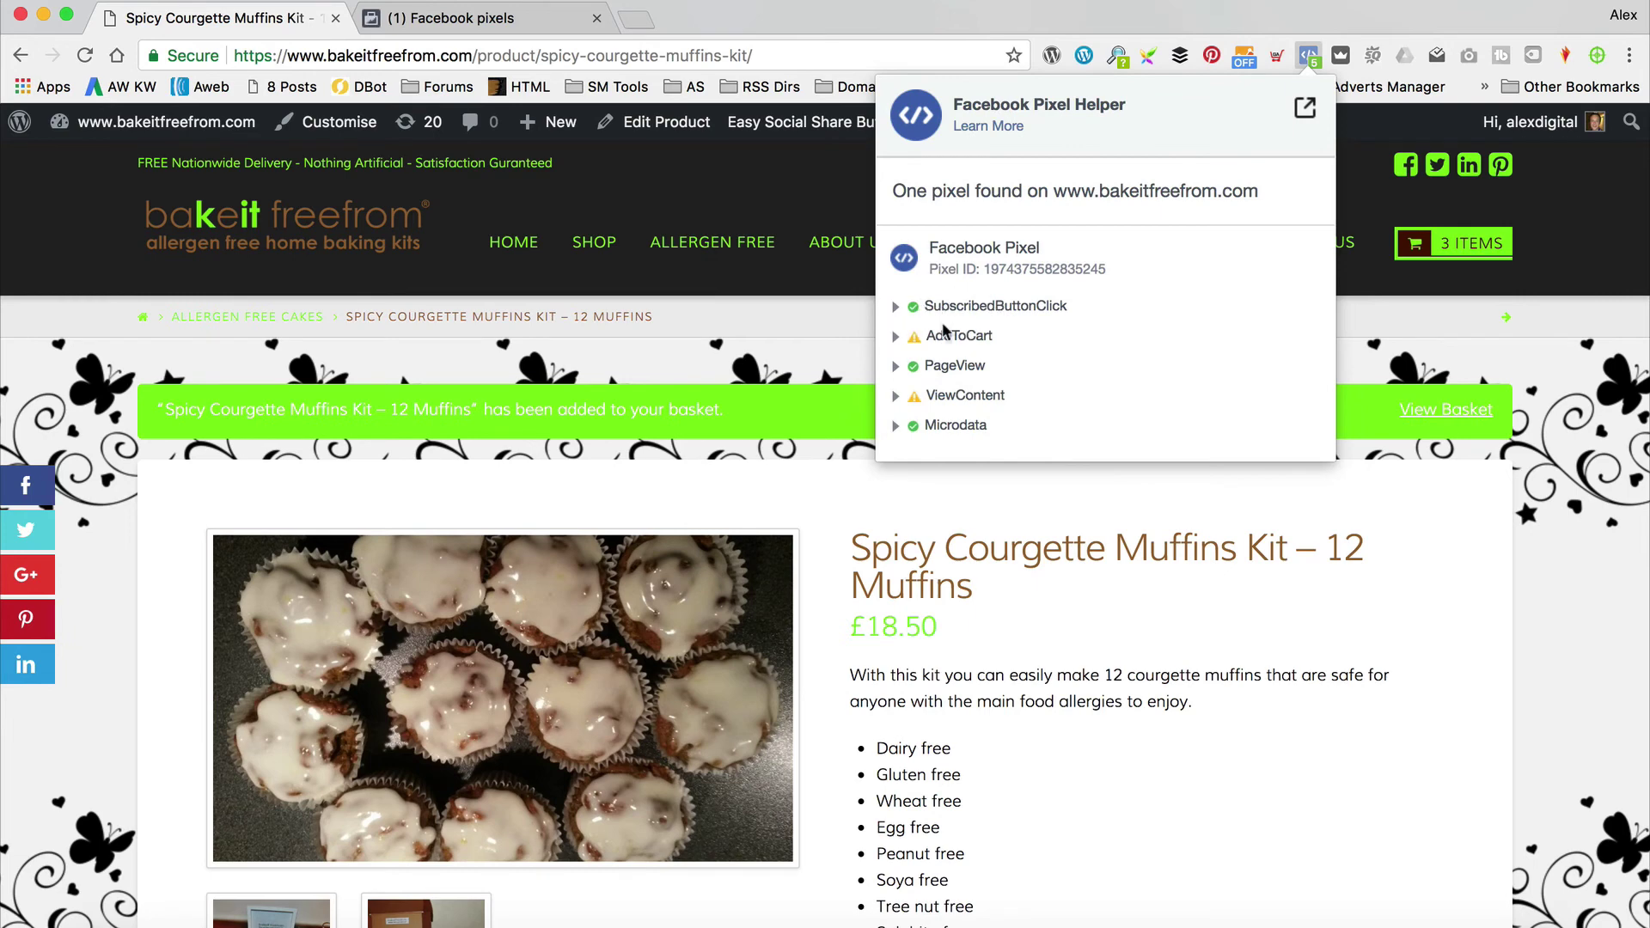
left_click(896, 337)
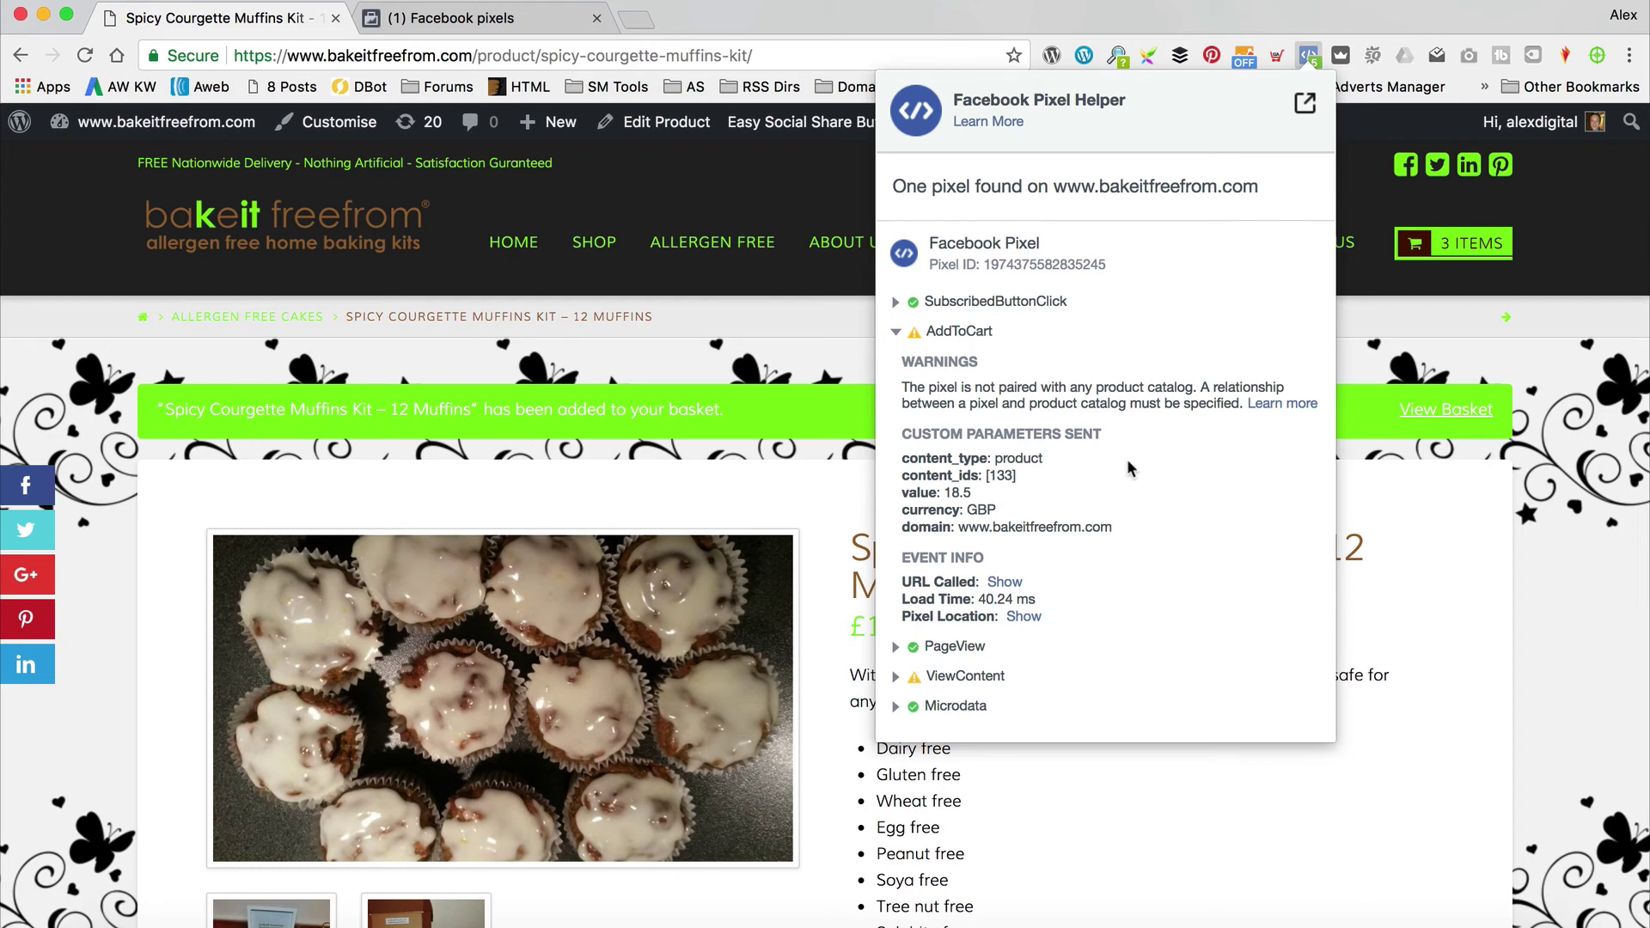
left_click(897, 331)
left_click(1356, 527)
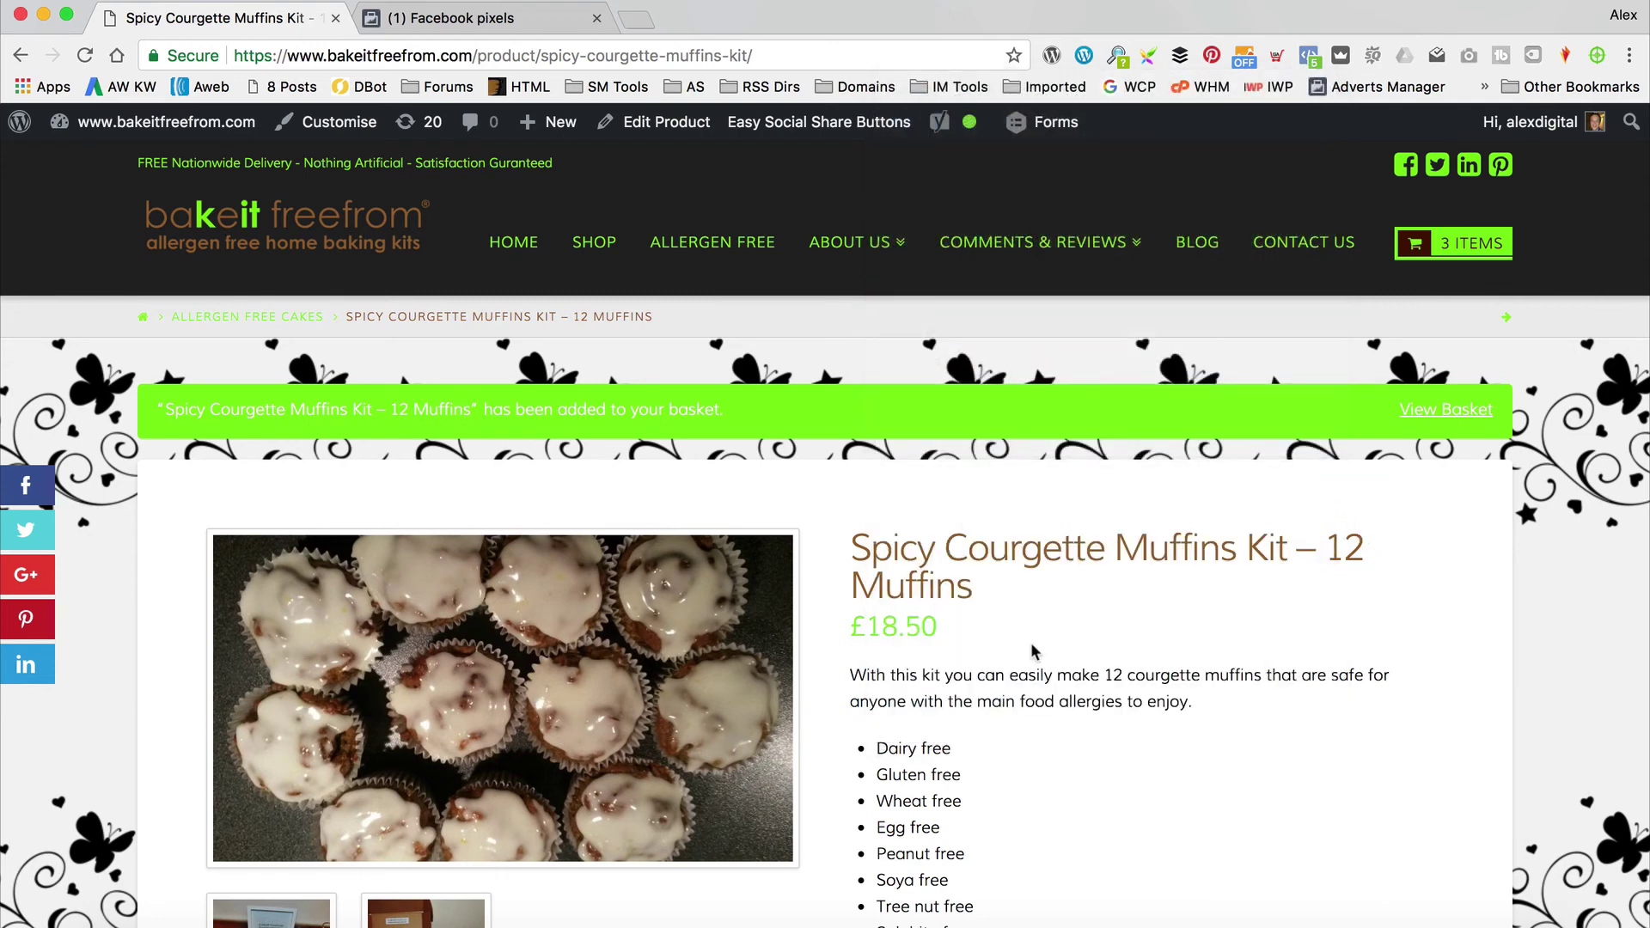